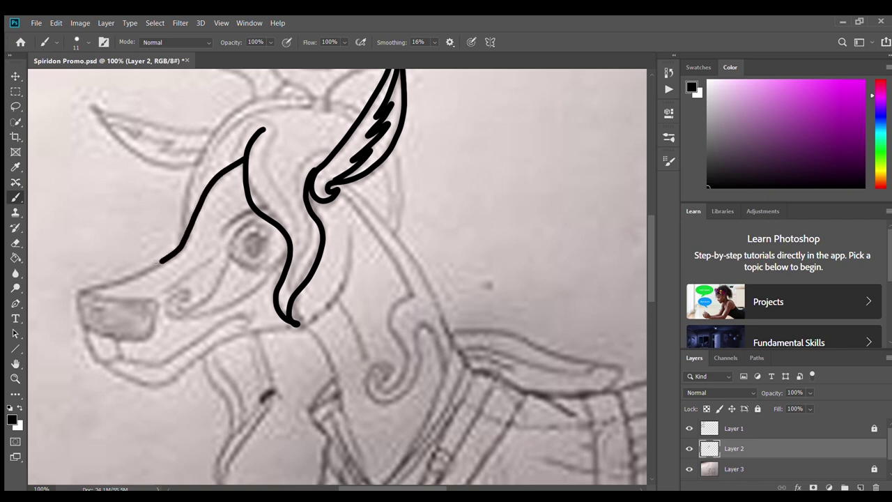
Step: Trace the deer's nose, mouth, jaw and neck lines over the sketch with black brush strokes
scroll(106, 287, "down", 2)
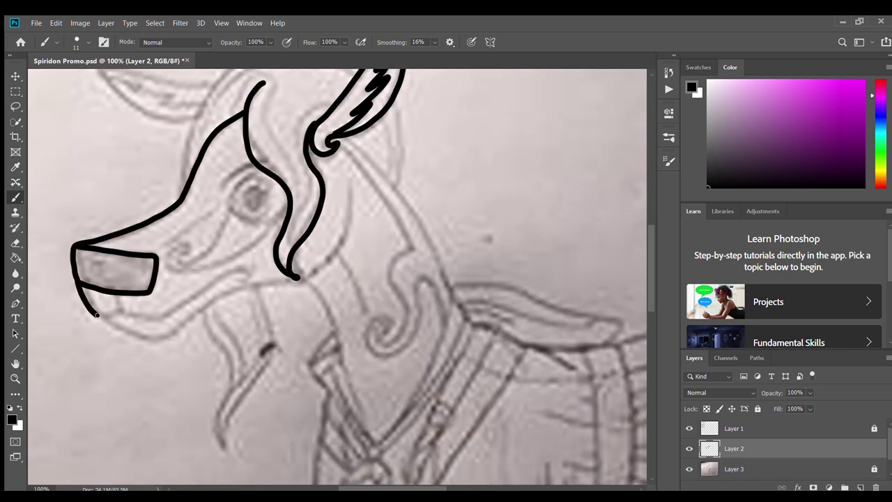
mouse_move(101, 316)
left_mouse_down()
mouse_move(172, 331)
mouse_move(237, 289)
mouse_move(314, 273)
mouse_move(346, 225)
mouse_move(348, 174)
left_mouse_up()
left_click_drag(341, 255, 368, 317)
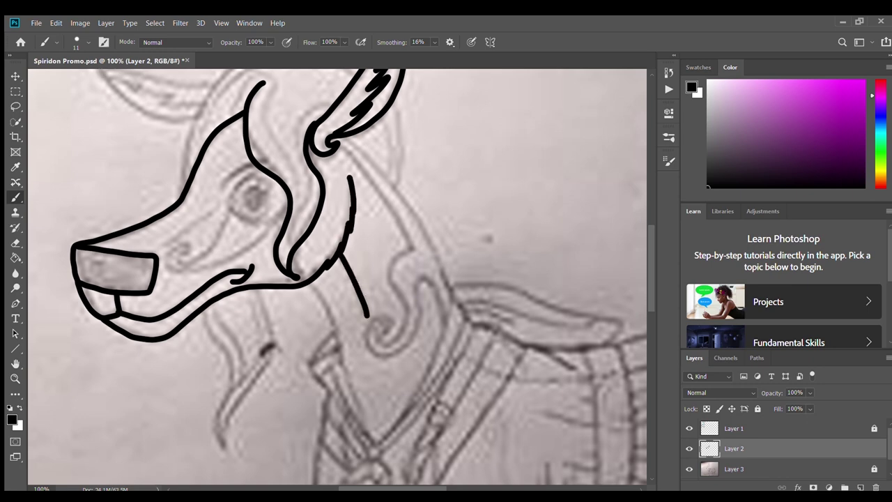
left_click_drag(339, 138, 451, 281)
Step: Trace the throat line, the banded V-shaped necklace and the faceted pendant hanging from it
scroll(296, 262, "down", 2)
left_click_drag(311, 224, 345, 301)
scroll(344, 301, "down", 2)
mouse_move(457, 148)
left_mouse_down()
mouse_move(383, 283)
mouse_move(368, 291)
mouse_move(349, 239)
left_mouse_up()
mouse_move(332, 207)
left_mouse_down()
mouse_move(351, 287)
mouse_move(373, 288)
mouse_move(373, 300)
mouse_move(428, 254)
mouse_move(461, 193)
mouse_move(454, 149)
mouse_move(460, 158)
mouse_move(428, 232)
mouse_move(389, 286)
mouse_move(358, 301)
mouse_move(361, 288)
mouse_move(331, 214)
mouse_move(391, 249)
mouse_move(351, 273)
mouse_move(346, 209)
mouse_move(351, 254)
mouse_move(368, 223)
left_mouse_up()
scroll(334, 230, "down", 3)
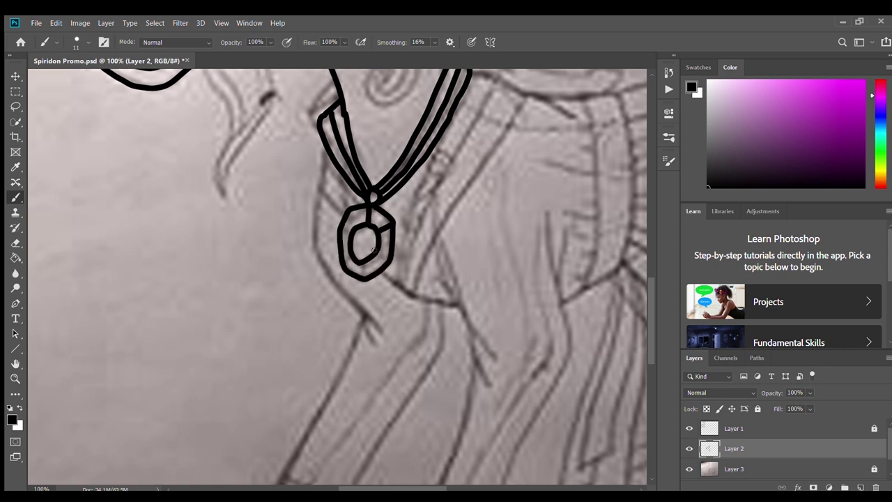
Step: Trace the shoulder line and the front and rear contours of the near foreleg
scroll(418, 157, "up", 3)
scroll(427, 153, "down", 1)
left_click_drag(472, 103, 543, 132)
scroll(424, 151, "down", 7)
mouse_move(432, 114)
left_mouse_down()
mouse_move(469, 280)
mouse_move(409, 439)
left_mouse_up()
scroll(409, 374, "down", 3)
mouse_move(408, 347)
left_mouse_down()
mouse_move(368, 398)
mouse_move(416, 411)
mouse_move(448, 374)
mouse_move(456, 327)
mouse_move(547, 168)
mouse_move(538, 120)
left_mouse_up()
scroll(538, 175, "up", 3)
left_click_drag(537, 220, 538, 145)
Step: Trace the near foreleg's hoof, including its outline and the split between the toes
scroll(538, 147, "down", 4)
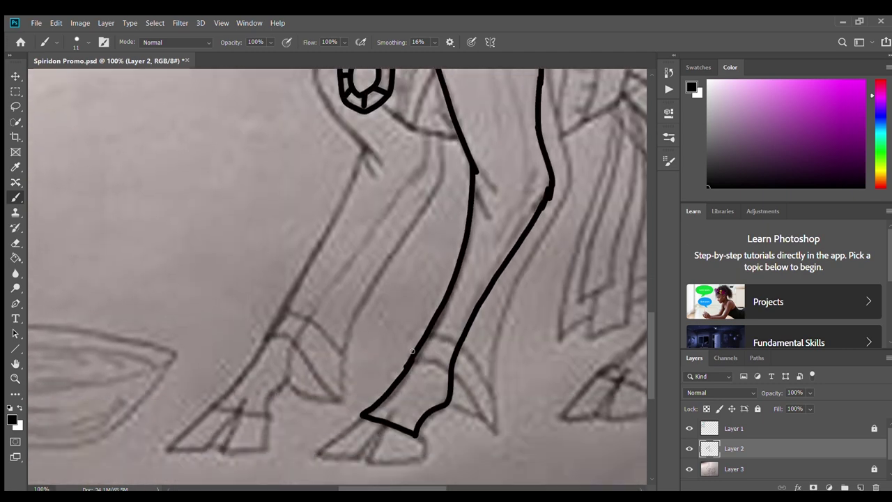
mouse_move(361, 397)
left_mouse_down()
mouse_move(331, 440)
mouse_move(413, 439)
left_mouse_up()
left_click_drag(401, 390, 358, 441)
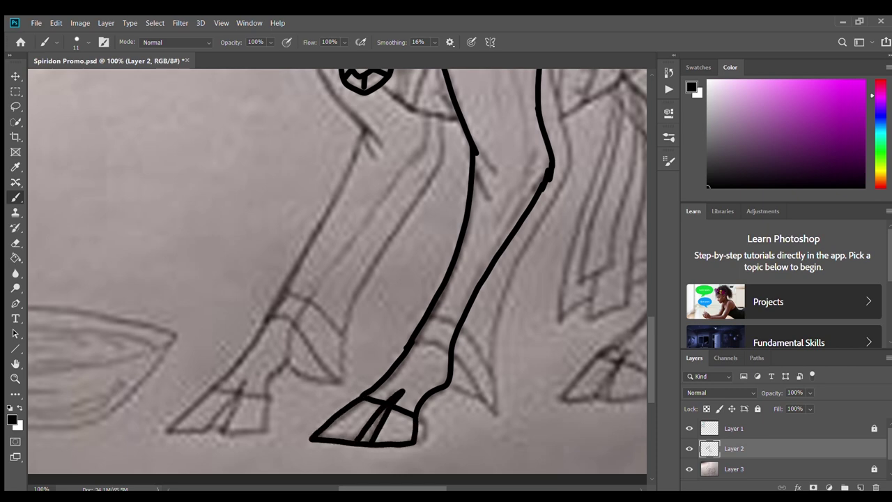
Step: Trace the chest contour and the far foreleg down to its split hoof
scroll(314, 135, "up", 5)
mouse_move(318, 199)
left_mouse_down()
mouse_move(318, 279)
mouse_move(375, 340)
left_mouse_up()
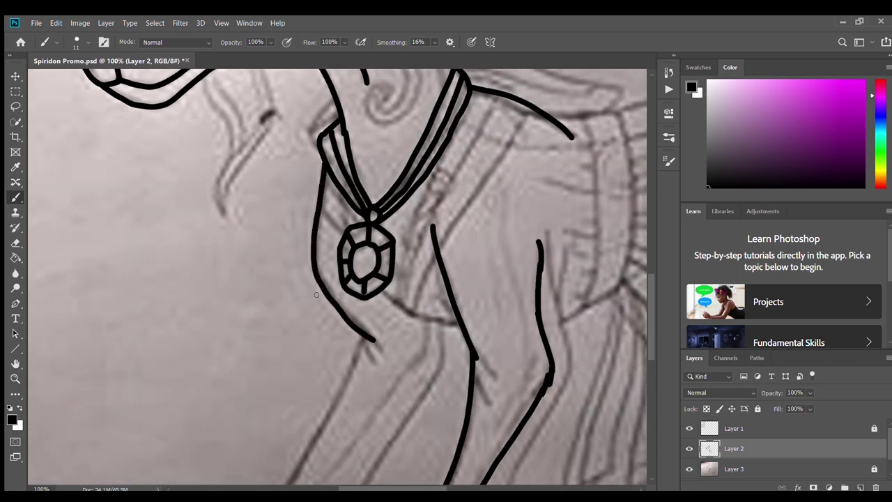
scroll(316, 295, "down", 4)
mouse_move(362, 203)
left_mouse_down()
mouse_move(306, 320)
mouse_move(214, 451)
mouse_move(254, 464)
mouse_move(419, 229)
left_mouse_up()
left_click_drag(376, 162, 459, 195)
scroll(458, 195, "down", 4)
mouse_move(202, 334)
left_mouse_down()
mouse_move(177, 352)
mouse_move(222, 380)
mouse_move(262, 339)
left_mouse_up()
left_click_drag(212, 377, 240, 328)
Step: Trace the belly line and the back line from shoulder to rump, undoing and redrawing the back stroke
scroll(251, 379, "up", 2)
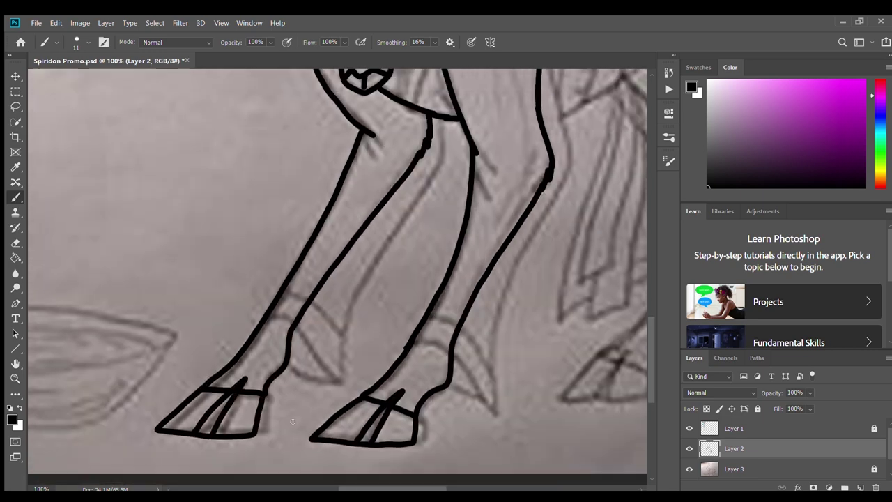
left_click_drag(394, 486, 448, 486)
scroll(335, 377, "up", 6)
left_click_drag(226, 305, 409, 222)
scroll(293, 202, "up", 3)
mouse_move(226, 188)
left_mouse_down()
mouse_move(321, 194)
mouse_move(455, 165)
mouse_move(530, 183)
left_mouse_up()
key("ctrl+z")
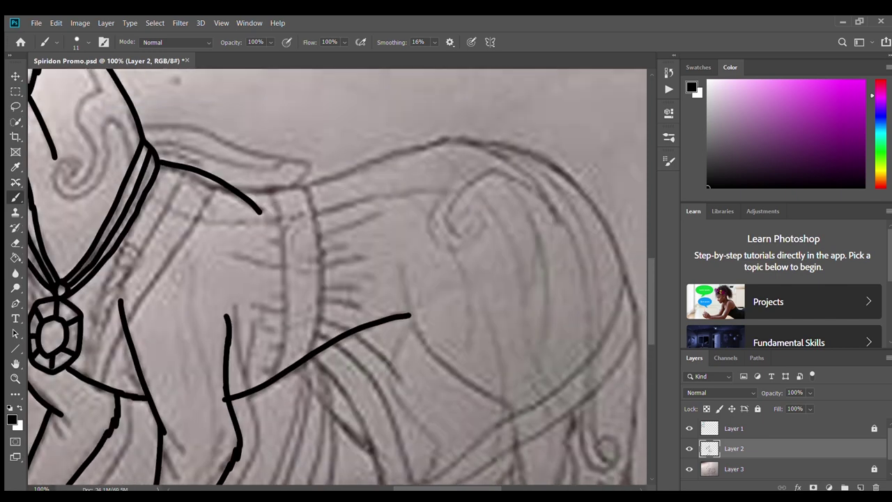
left_click_drag(227, 184, 478, 143)
Step: Trace the near hind leg with its thigh, split hoof and rear contour up to the rump
scroll(473, 146, "down", 6)
mouse_move(402, 76)
left_mouse_down()
mouse_move(483, 192)
mouse_move(519, 329)
mouse_move(491, 457)
mouse_move(528, 448)
mouse_move(552, 413)
mouse_move(549, 296)
mouse_move(572, 202)
left_mouse_up()
scroll(573, 202, "down", 2)
mouse_move(471, 387)
left_mouse_down()
mouse_move(427, 431)
mouse_move(494, 388)
left_mouse_up()
mouse_move(476, 438)
left_mouse_down()
mouse_move(524, 410)
mouse_move(477, 438)
left_mouse_up()
scroll(476, 438, "up", 4)
scroll(570, 359, "up", 2)
mouse_move(570, 361)
left_mouse_down()
mouse_move(550, 284)
mouse_move(549, 159)
mouse_move(537, 136)
left_mouse_up()
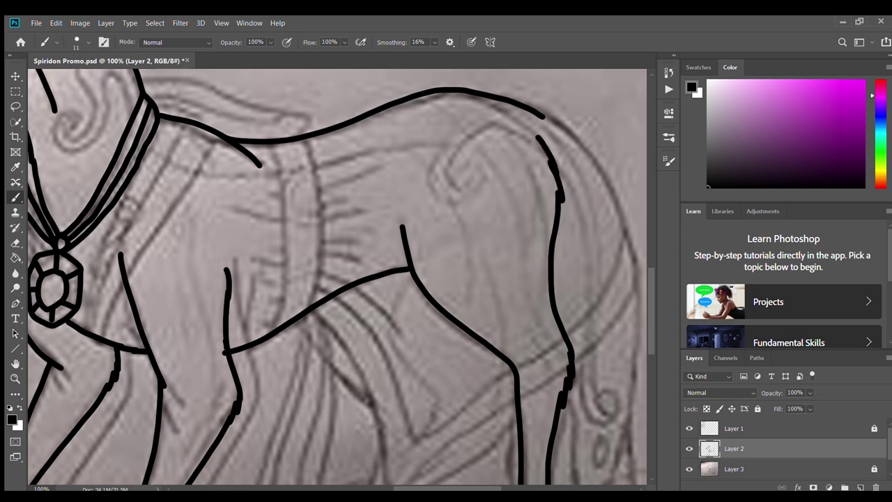
Step: Trace the far hind leg and its split hoof, undoing and redrawing the hoof strokes
scroll(326, 162, "down", 5)
mouse_move(300, 132)
left_mouse_down()
mouse_move(359, 203)
mouse_move(368, 317)
mouse_move(281, 394)
mouse_move(336, 416)
mouse_move(379, 367)
mouse_move(435, 194)
mouse_move(391, 152)
mouse_move(387, 85)
left_mouse_up()
mouse_move(282, 395)
left_mouse_down()
mouse_move(231, 438)
mouse_move(311, 400)
left_mouse_up()
mouse_move(311, 400)
left_mouse_down()
mouse_move(295, 440)
mouse_move(336, 414)
left_mouse_up()
scroll(336, 414, "down", 2)
key("ctrl+z")
key("ctrl+z")
key("ctrl+z")
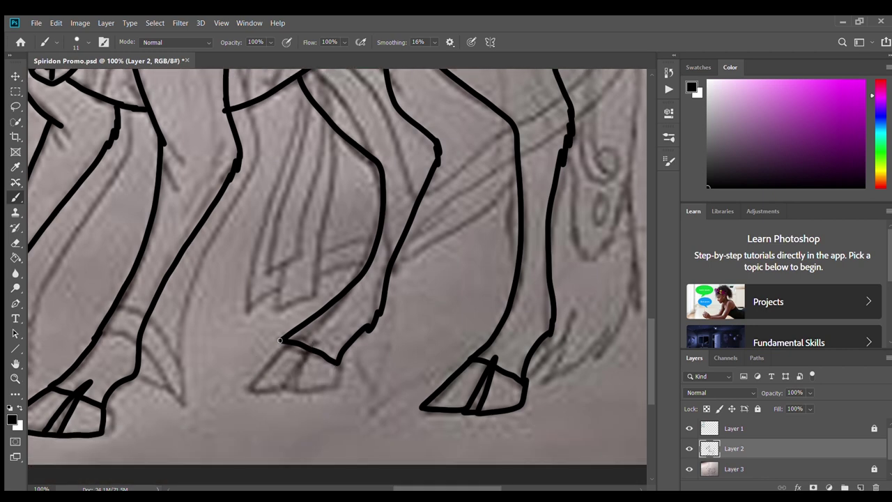
mouse_move(280, 340)
left_mouse_down()
mouse_move(241, 374)
mouse_move(273, 387)
left_mouse_up()
left_click_drag(308, 343, 324, 383)
Step: Trace the tail's long outer contour and its jagged hair tip behind the near hind leg
scroll(285, 388, "up", 2)
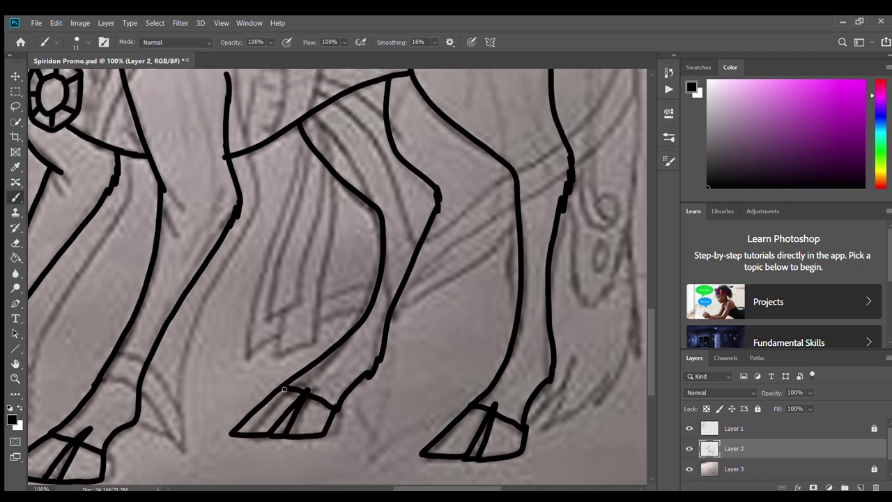
left_click_drag(422, 490, 443, 490)
scroll(490, 441, "up", 5)
mouse_move(396, 103)
left_mouse_down()
mouse_move(478, 158)
mouse_move(513, 371)
left_mouse_up()
scroll(514, 348, "down", 4)
scroll(513, 252, "down", 1)
mouse_move(511, 203)
left_mouse_down()
mouse_move(510, 387)
mouse_move(454, 440)
mouse_move(415, 437)
left_mouse_up()
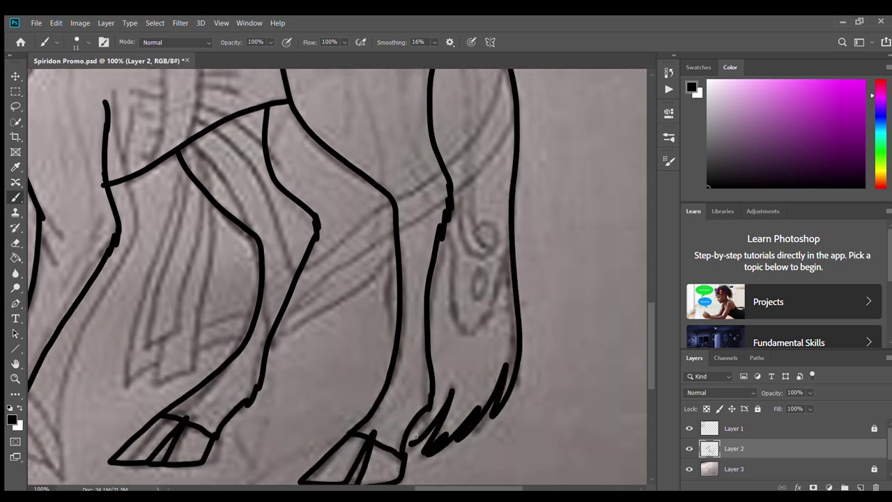
Step: Trace the tail's inner edge, its curled marking and the small oval inside it
left_click_drag(381, 394, 391, 207)
mouse_move(446, 229)
left_mouse_down()
mouse_move(447, 302)
mouse_move(488, 302)
mouse_move(508, 253)
left_mouse_up()
left_click_drag(481, 277, 469, 279)
Step: Trace the marking stripe down the neck with its curled end, undoing and redrawing the unsatisfactory strokes
scroll(471, 269, "up", 4)
scroll(522, 372, "up", 8)
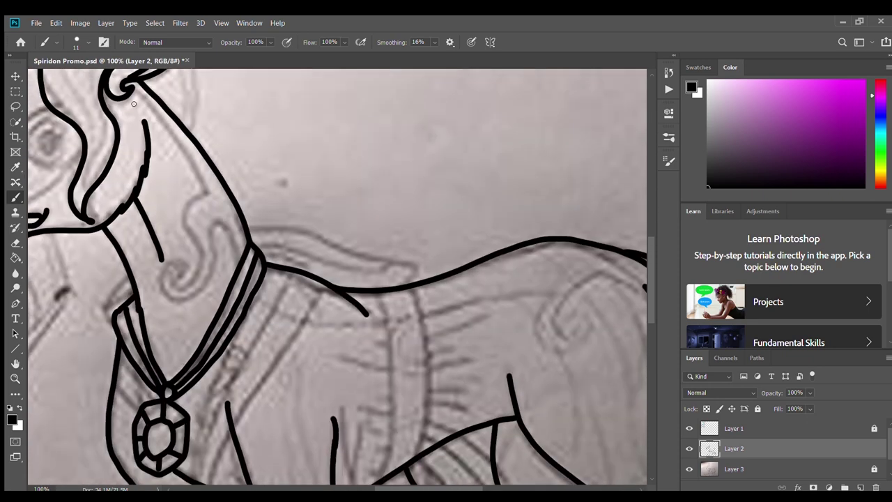
mouse_move(126, 84)
left_mouse_down()
mouse_move(197, 178)
mouse_move(194, 235)
mouse_move(168, 287)
mouse_move(174, 276)
mouse_move(161, 271)
mouse_move(229, 232)
left_mouse_up()
key("ctrl+z")
key("ctrl+z")
key("ctrl+z")
key("ctrl+z")
mouse_move(127, 88)
left_mouse_down()
mouse_move(179, 151)
mouse_move(184, 209)
mouse_move(176, 286)
mouse_move(175, 273)
mouse_move(167, 285)
mouse_move(177, 275)
mouse_move(161, 295)
mouse_move(207, 242)
mouse_move(238, 257)
left_mouse_up()
key("ctrl+z")
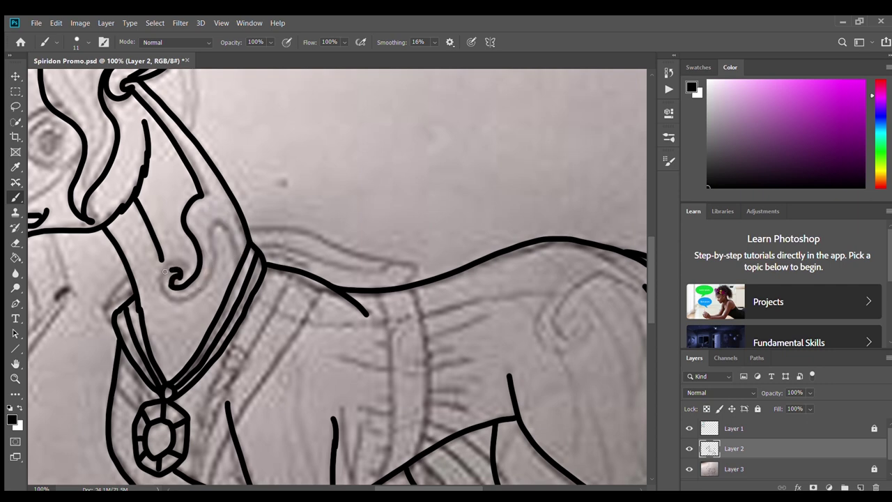
mouse_move(171, 269)
left_mouse_down()
mouse_move(196, 290)
mouse_move(230, 232)
left_mouse_up()
Step: Draw the flowing swirl markings along the back and rump and the double-curled marking on the flank
mouse_move(257, 288)
left_mouse_down()
mouse_move(306, 317)
mouse_move(432, 352)
mouse_move(460, 299)
mouse_move(574, 307)
mouse_move(598, 272)
mouse_move(618, 273)
left_mouse_up()
scroll(493, 356, "down", 1)
mouse_move(366, 374)
left_mouse_down()
mouse_move(456, 347)
mouse_move(447, 323)
mouse_move(449, 368)
mouse_move(361, 377)
left_mouse_up()
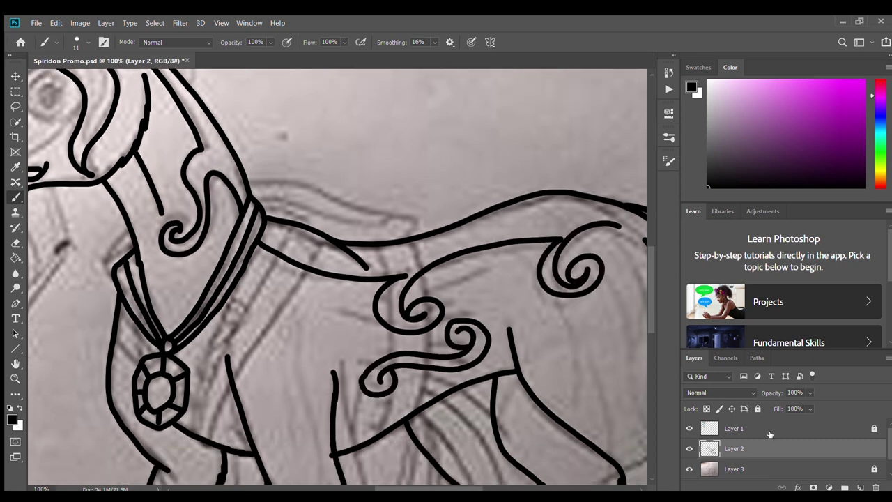
Step: Draw the marking stripe from the rump down the tail, and erase and redraw the rump swirl's junction
left_click_drag(404, 487, 450, 488)
left_click_drag(651, 289, 651, 319)
mouse_move(382, 74)
left_mouse_down()
mouse_move(435, 177)
mouse_move(438, 360)
mouse_move(461, 352)
mouse_move(427, 375)
mouse_move(419, 173)
mouse_move(387, 101)
left_mouse_up()
scroll(309, 171, "up", 3)
key("e")
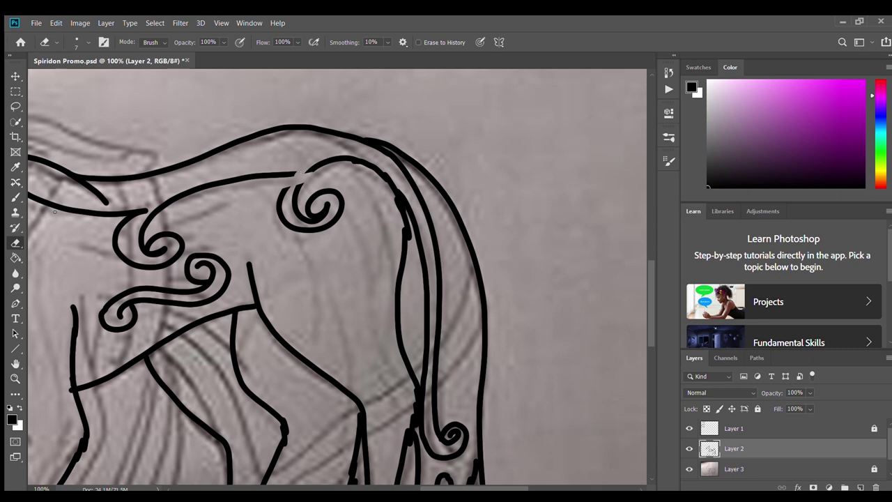
key("b")
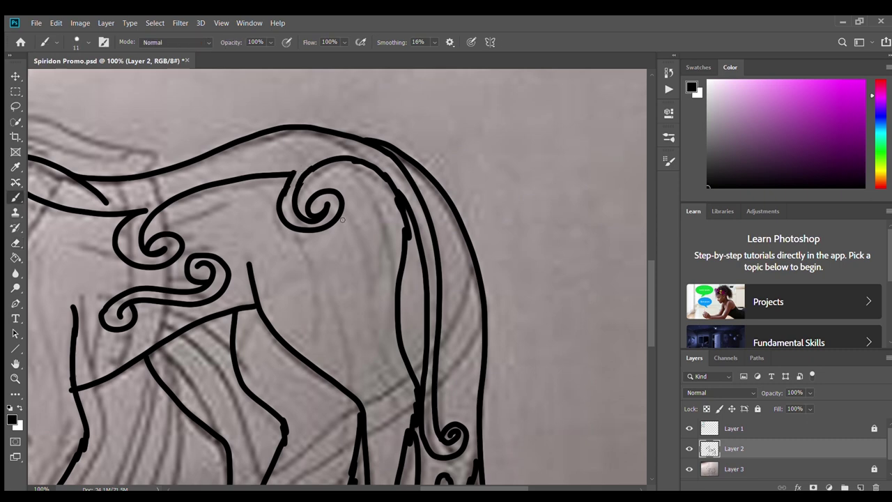
scroll(310, 370, "down", 2)
Step: Trace the crown and back of the head and the hair strands hanging below the jaw
scroll(402, 465, "up", 20)
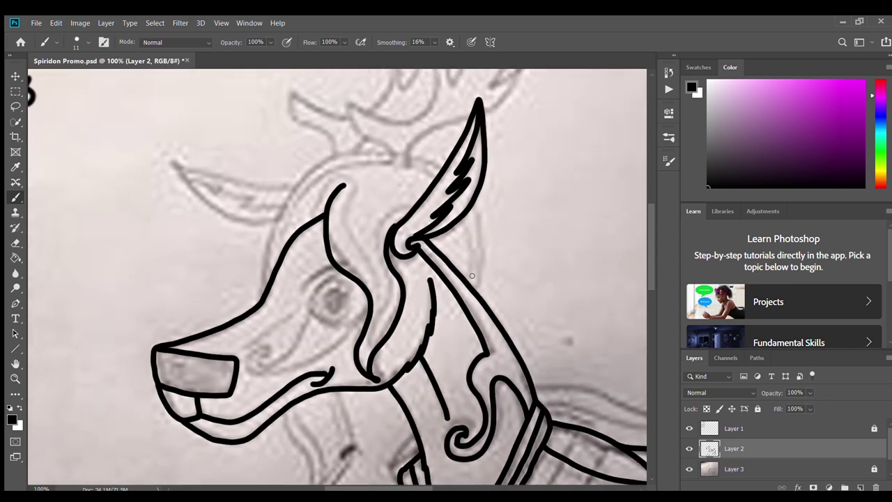
mouse_move(476, 288)
left_mouse_down()
mouse_move(475, 200)
mouse_move(350, 149)
mouse_move(260, 299)
mouse_move(317, 411)
mouse_move(345, 286)
left_mouse_up()
scroll(113, 314, "down", 2)
scroll(113, 313, "down", 3)
Step: Draw the far ear with its jagged inner fur and a short crease line along the muzzle
scroll(272, 234, "up", 7)
mouse_move(286, 240)
left_mouse_down()
mouse_move(155, 247)
mouse_move(259, 282)
mouse_move(220, 273)
left_mouse_up()
left_click_drag(240, 262, 172, 265)
scroll(292, 335, "down", 2)
left_click_drag(304, 323, 245, 357)
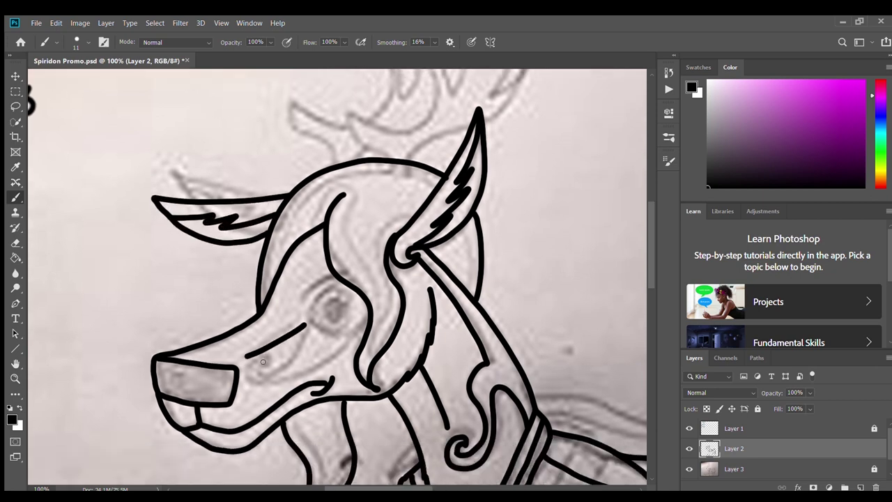
Step: Fill the nose with black
scroll(246, 357, "down", 2)
key("g")
left_click(197, 347)
Step: Add a new layer and draw the brow line, the round eye outline, the iris and the filled pupil
key("b")
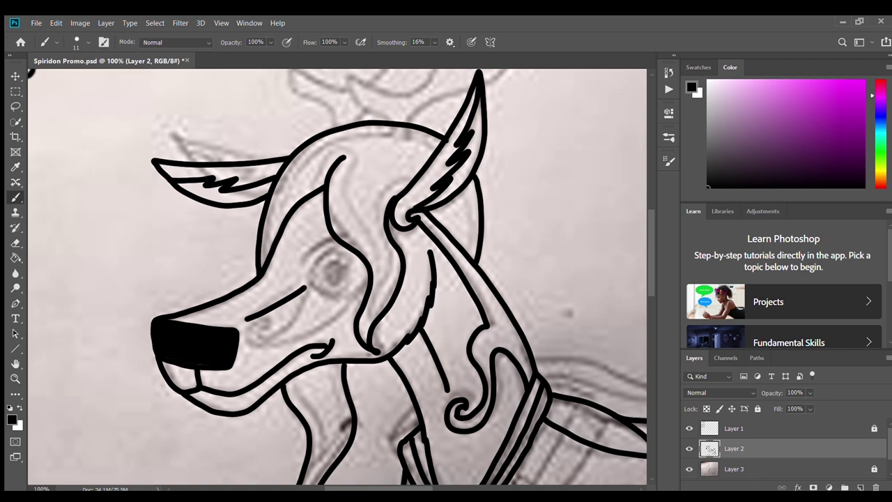
left_click(862, 487)
left_click_drag(334, 240, 295, 262)
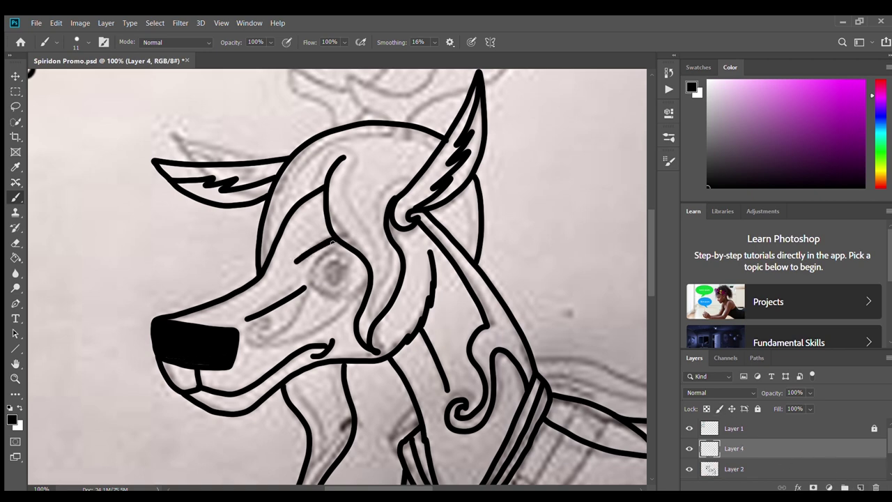
key("ctrl+plus")
key("ctrl+z")
left_click_drag(338, 206, 255, 230)
mouse_move(329, 220)
left_mouse_down()
mouse_move(396, 318)
mouse_move(360, 213)
mouse_move(342, 213)
left_mouse_up()
mouse_move(348, 254)
left_mouse_down()
mouse_move(340, 306)
mouse_move(336, 289)
left_mouse_up()
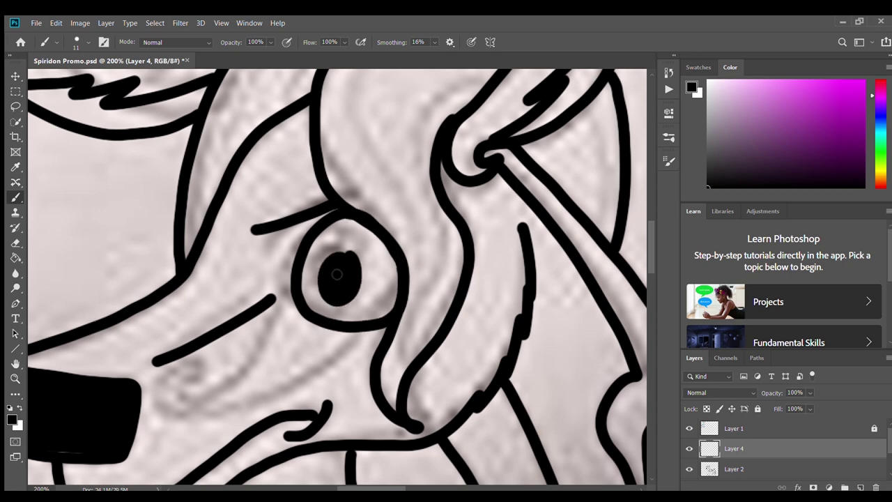
mouse_move(369, 246)
left_mouse_down()
mouse_move(308, 307)
mouse_move(375, 237)
left_mouse_up()
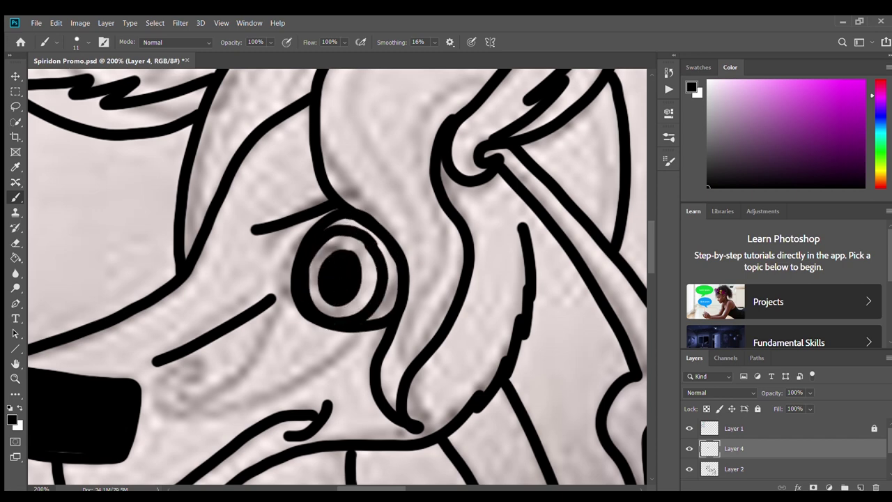
Step: Draw the curled marking beneath the eye, and hide and reshow Layer 2 to check the lines
mouse_move(290, 287)
left_mouse_down()
mouse_move(171, 386)
mouse_move(212, 425)
mouse_move(387, 333)
left_mouse_up()
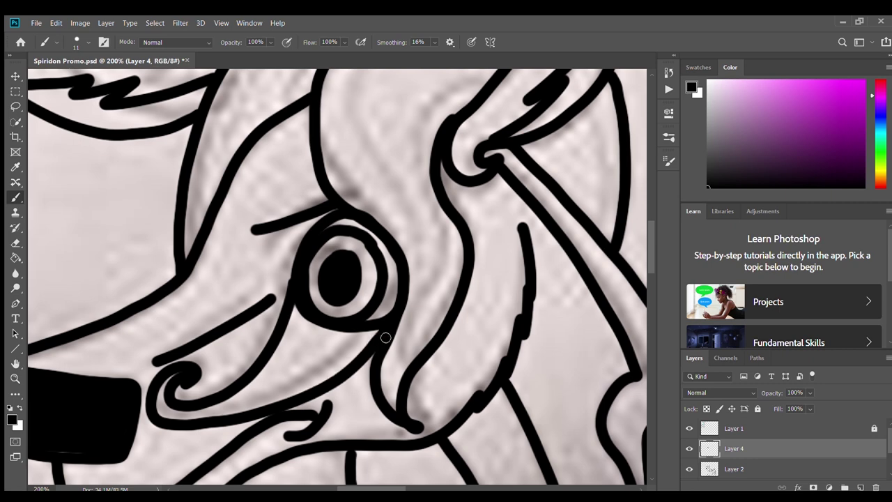
left_click(688, 468)
left_click(688, 468)
Step: Add another new layer and draw the near antler's base and its first curved tines
scroll(506, 267, "up", 10)
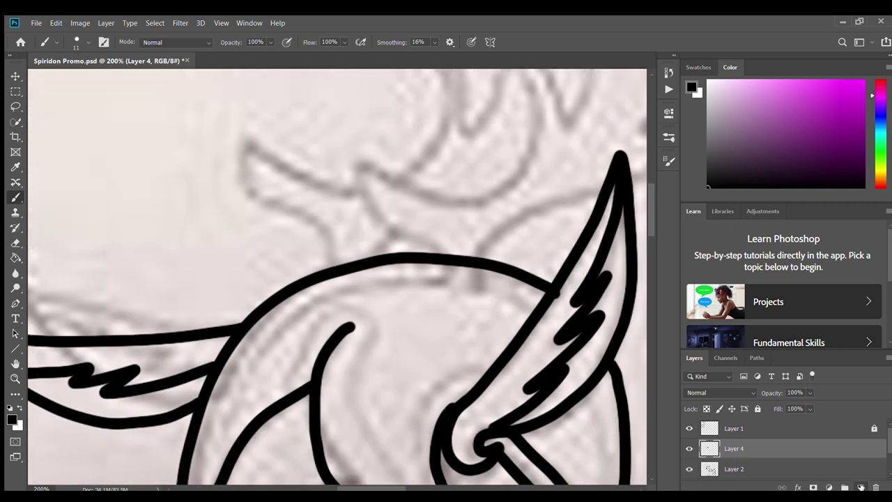
left_click(860, 487)
scroll(481, 312, "up", 1)
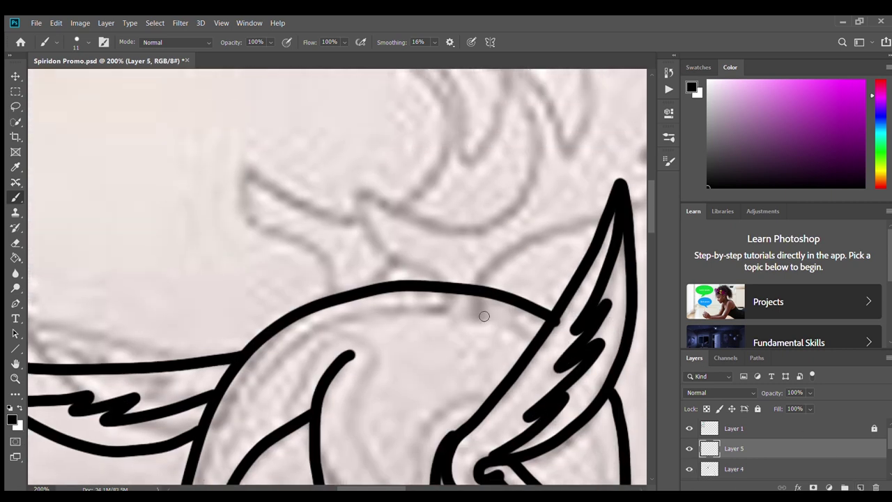
left_click_drag(489, 317, 416, 312)
scroll(420, 311, "up", 2)
mouse_move(436, 363)
left_mouse_down()
mouse_move(435, 344)
mouse_move(537, 206)
mouse_move(568, 206)
left_mouse_up()
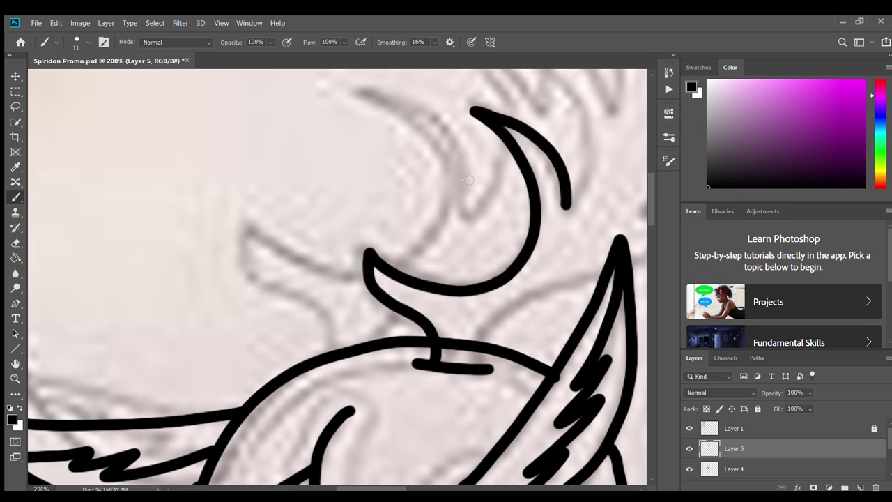
Step: Trace the near antler's remaining tines, its outer edge and the small rear prong down to the head
left_click(16, 366)
left_click_drag(468, 202, 289, 273)
mouse_move(566, 175)
left_mouse_down()
mouse_move(448, 319)
mouse_move(484, 354)
left_mouse_up()
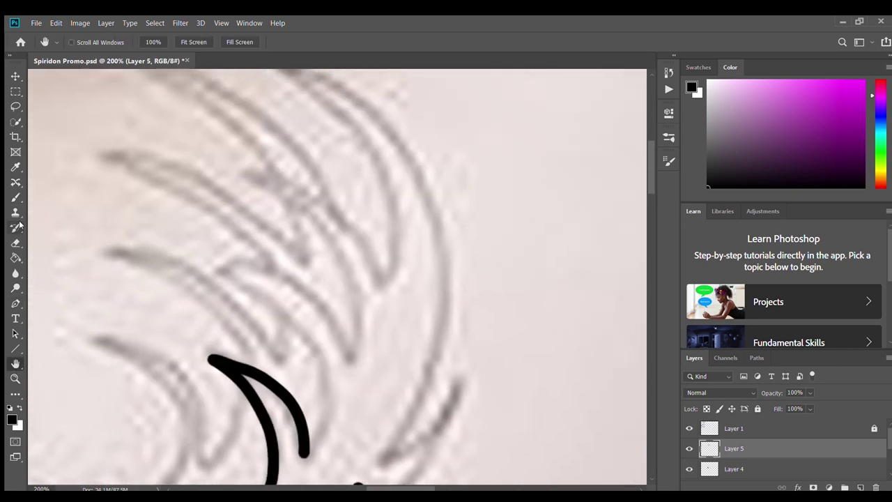
left_click(16, 200)
mouse_move(304, 451)
left_mouse_down()
mouse_move(331, 366)
mouse_move(359, 352)
mouse_move(392, 273)
mouse_move(457, 259)
mouse_move(399, 441)
left_mouse_up()
scroll(399, 441, "up", 1)
scroll(398, 303, "down", 3)
mouse_move(398, 302)
left_mouse_down()
mouse_move(465, 235)
mouse_move(368, 381)
mouse_move(212, 474)
left_mouse_up()
scroll(336, 358, "down", 1)
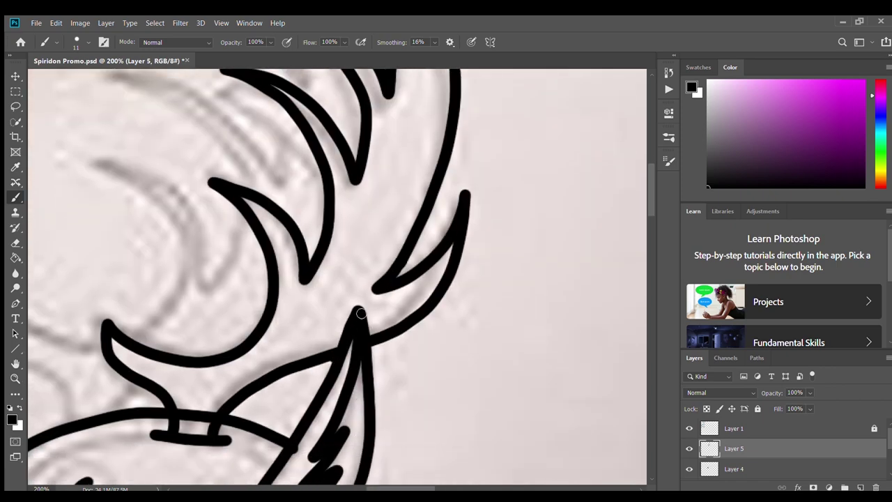
Step: Hide and reshow Layer 2 to check which lines it holds around the antlers
scroll(403, 485, "left", 8)
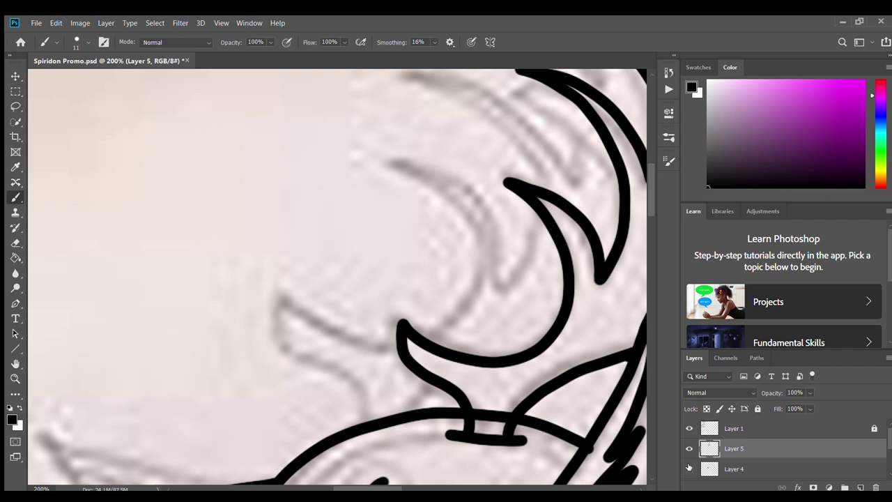
scroll(690, 468, "down", 2)
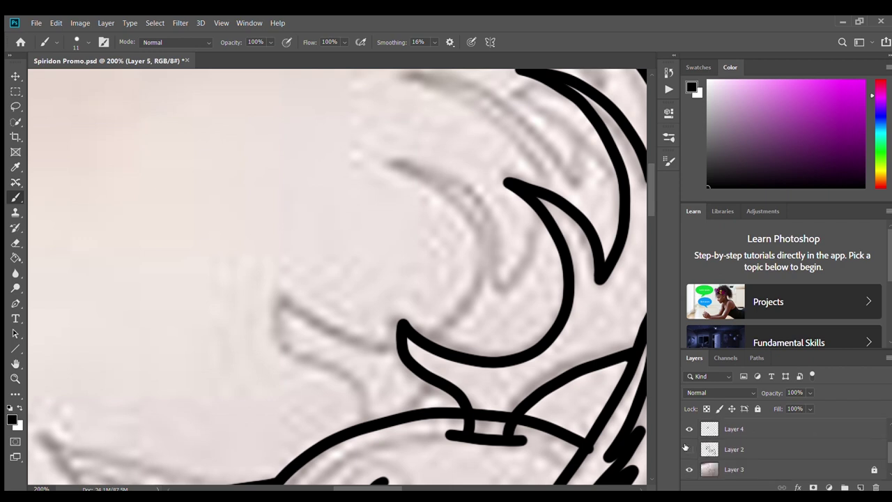
left_click(690, 449)
scroll(368, 490, "right", 1)
scroll(367, 490, "right", 3)
left_click(689, 449)
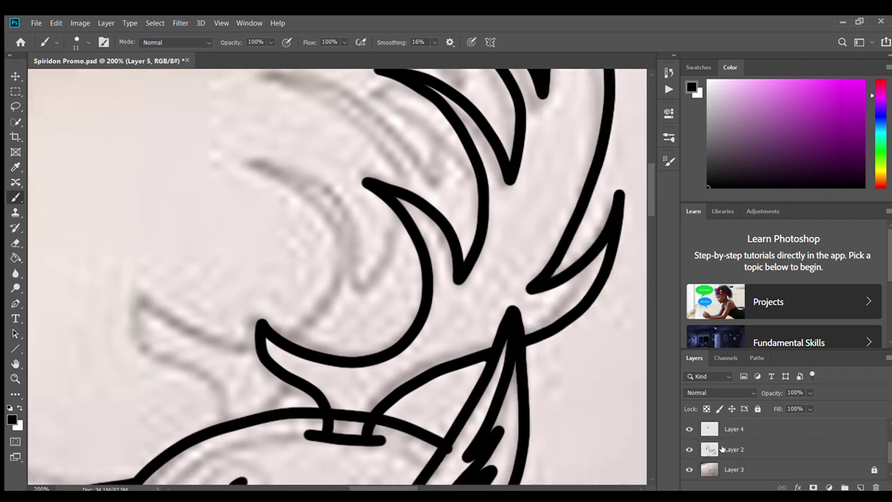
left_click(734, 449)
scroll(230, 460, "up", 1)
mouse_move(230, 460)
left_mouse_down()
mouse_move(157, 395)
mouse_move(256, 387)
left_mouse_up()
key("ctrl+z")
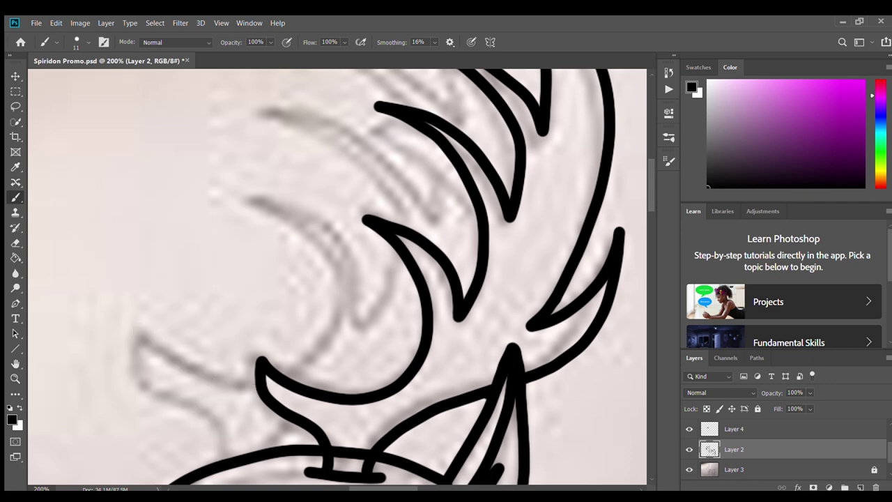
Step: Draw the far antler on Layer 5, with its curved tines and the short base arc beside the near antler
scroll(732, 449, "up", 2)
left_click(733, 449)
scroll(732, 449, "down", 1)
mouse_move(230, 459)
left_mouse_down()
mouse_move(168, 398)
mouse_move(261, 385)
mouse_move(317, 202)
mouse_move(398, 274)
mouse_move(398, 253)
left_mouse_up()
scroll(397, 257, "up", 3)
mouse_move(395, 320)
left_mouse_down()
mouse_move(405, 289)
mouse_move(435, 250)
left_mouse_up()
scroll(423, 251, "up", 2)
mouse_move(421, 279)
left_mouse_down()
mouse_move(397, 237)
mouse_move(445, 228)
mouse_move(372, 108)
mouse_move(515, 256)
left_mouse_up()
scroll(515, 256, "down", 2)
scroll(317, 390, "down", 4)
left_click_drag(317, 390, 277, 396)
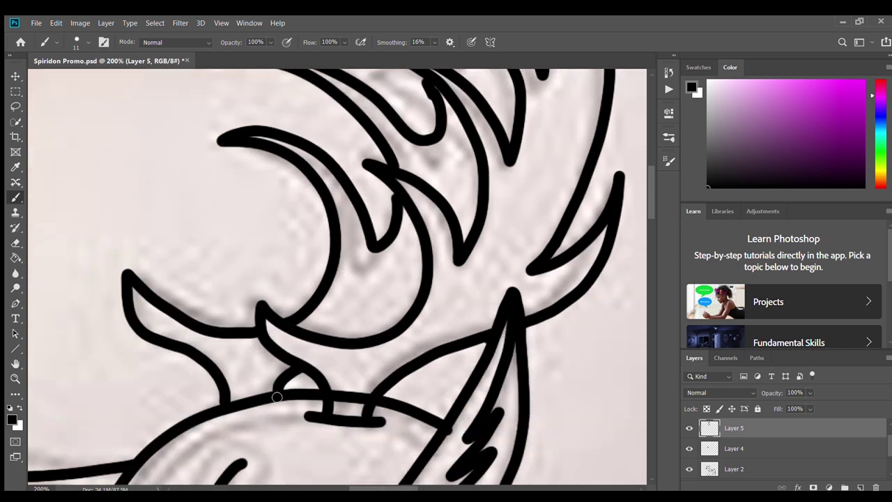
scroll(100, 323, "down", 6)
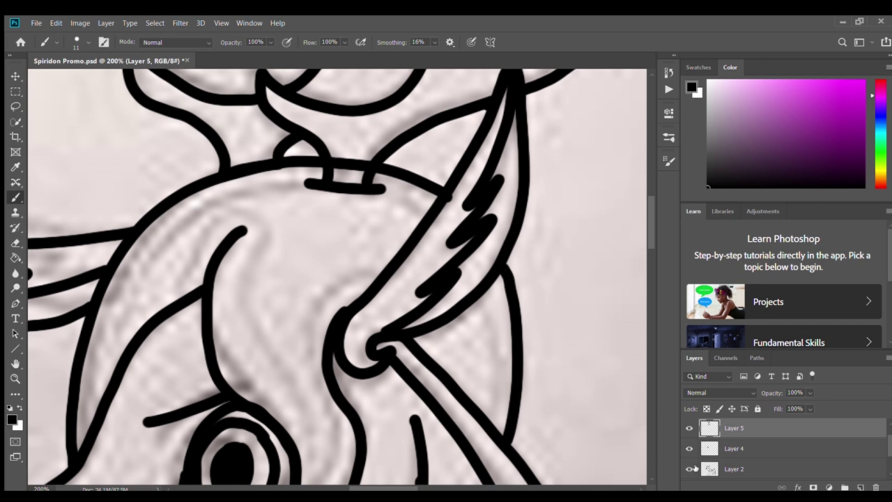
Step: Fill the white of the eye with white on Layer 4
left_click(692, 468)
scroll(420, 313, "down", 5)
left_click(727, 446)
left_click_drag(396, 488, 335, 488)
key("x")
left_click(15, 258)
left_click(468, 296)
scroll(468, 297, "down", 1)
Step: Add a new layer and draw the garment's diagonal chest bands and its outline over the back and rump in black
left_click(15, 378)
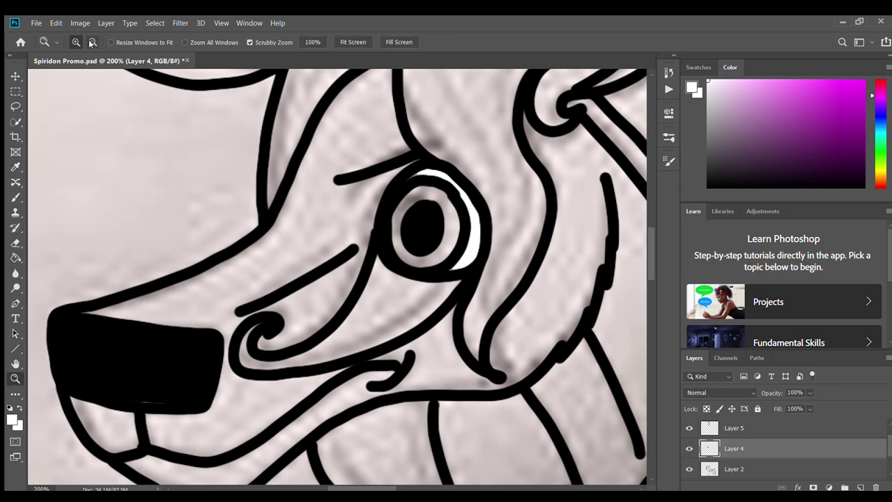
left_click(92, 42)
left_click(394, 419)
left_click(394, 418)
left_click_drag(410, 488, 471, 488)
left_click_drag(651, 279, 651, 331)
left_click(860, 487)
left_click(15, 197)
scroll(338, 189, "up", 3)
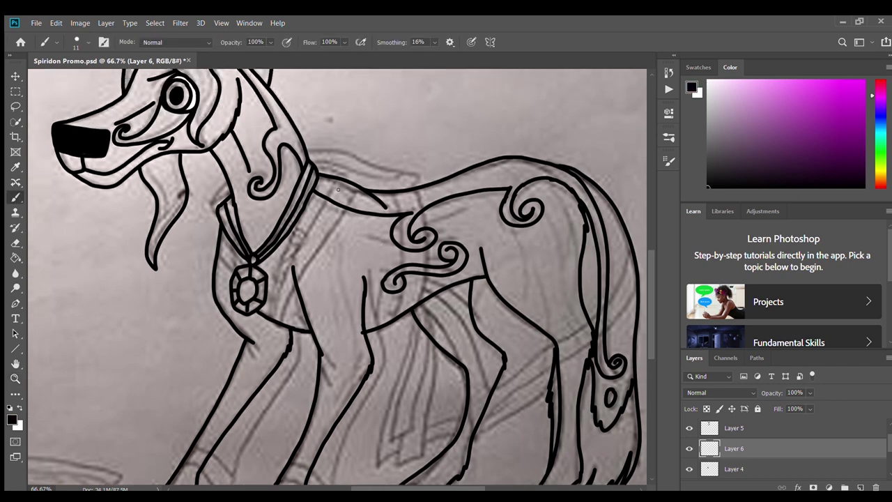
left_click_drag(356, 188, 298, 272)
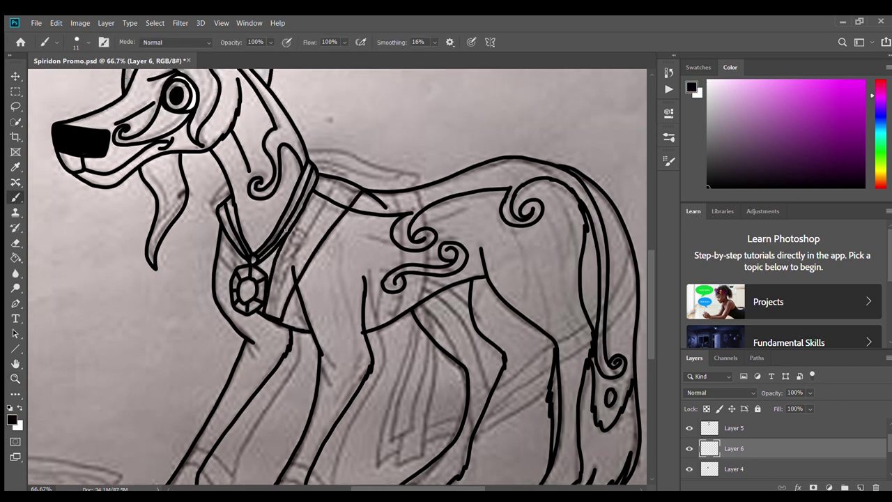
left_click_drag(267, 312, 309, 227)
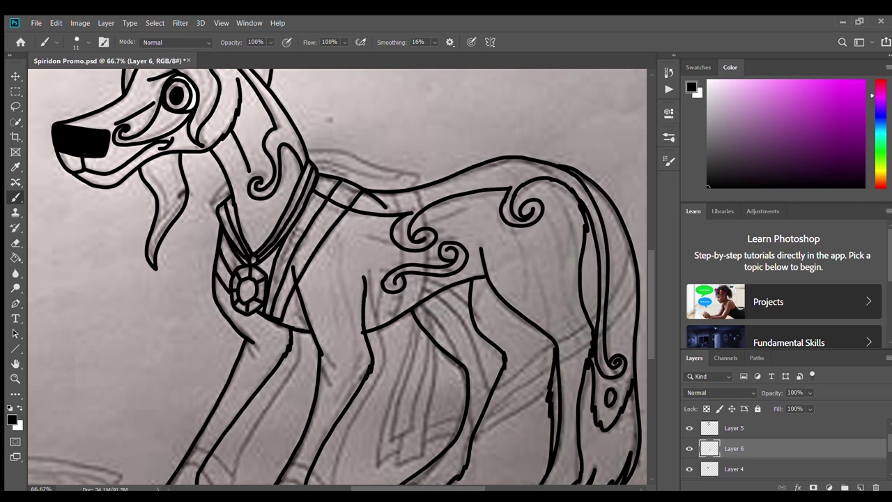
mouse_move(413, 185)
left_mouse_down()
mouse_move(549, 158)
mouse_move(637, 282)
left_mouse_up()
Step: Outline the garment's sleeves down both front legs, with flared, banded cuffs above the hooves
scroll(338, 276, "down", 3)
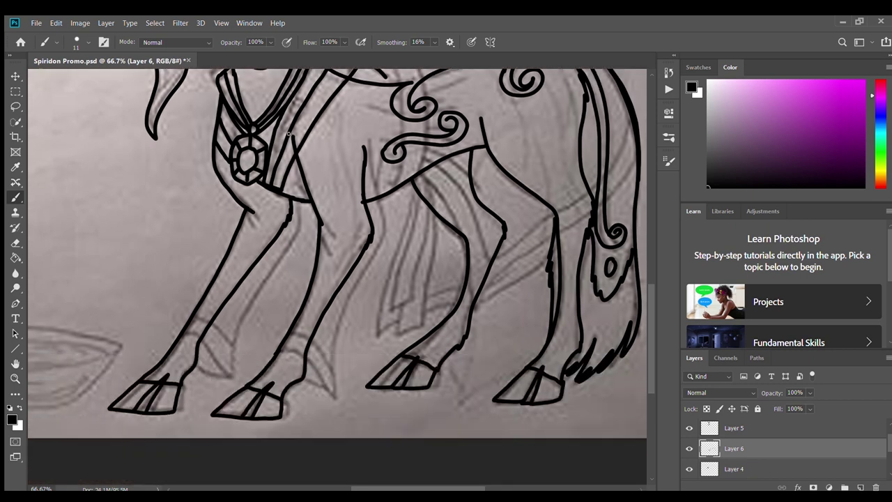
mouse_move(300, 357)
left_mouse_down()
mouse_move(356, 294)
mouse_move(380, 144)
left_mouse_up()
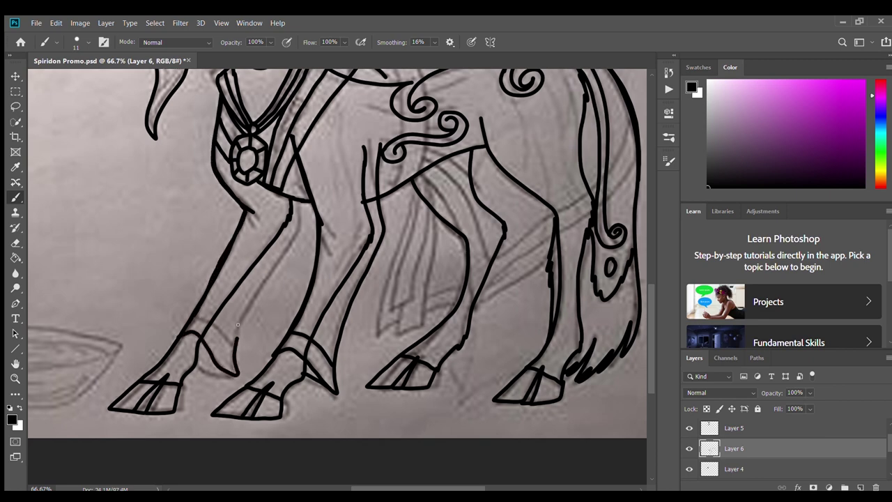
left_click_drag(233, 340, 297, 200)
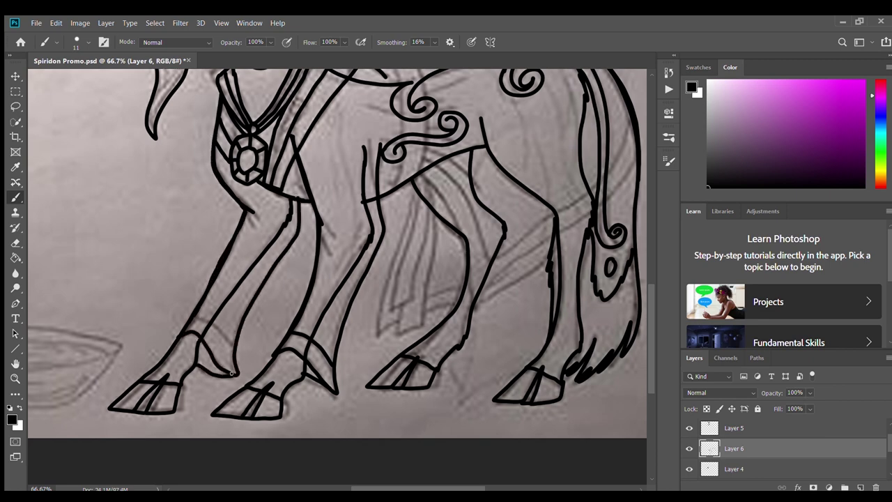
Step: Lower Layer 2's opacity to 46% and return to Layer 6, checking which lines it holds
scroll(725, 463, "down", 2)
left_click(734, 448)
left_click_drag(809, 392, 791, 405)
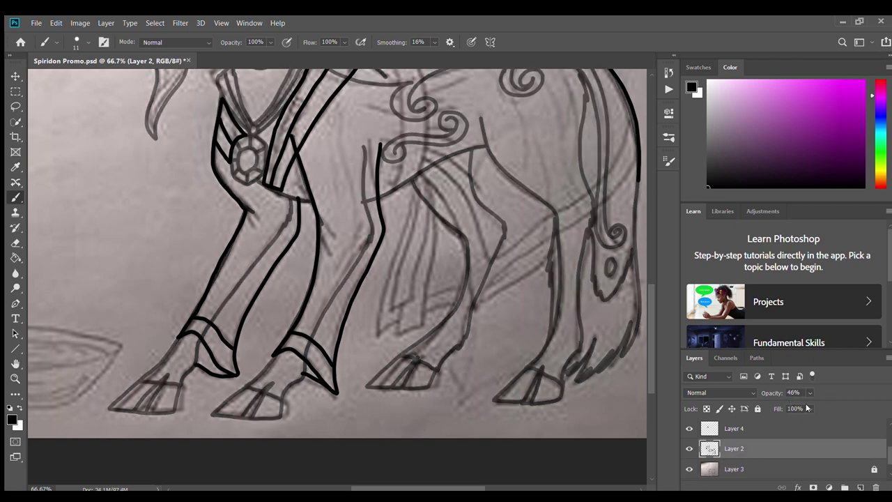
scroll(781, 449, "down", 3)
left_click(740, 468)
left_click(690, 469)
left_click(690, 469)
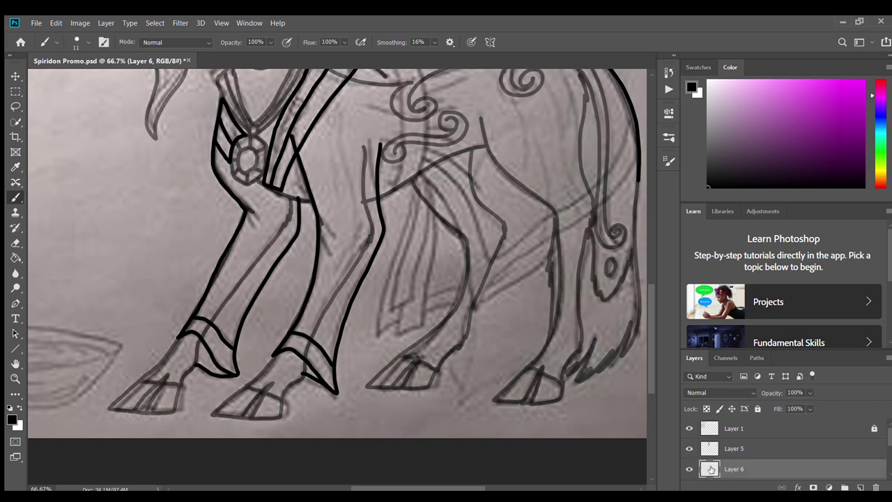
scroll(246, 242, "up", 3)
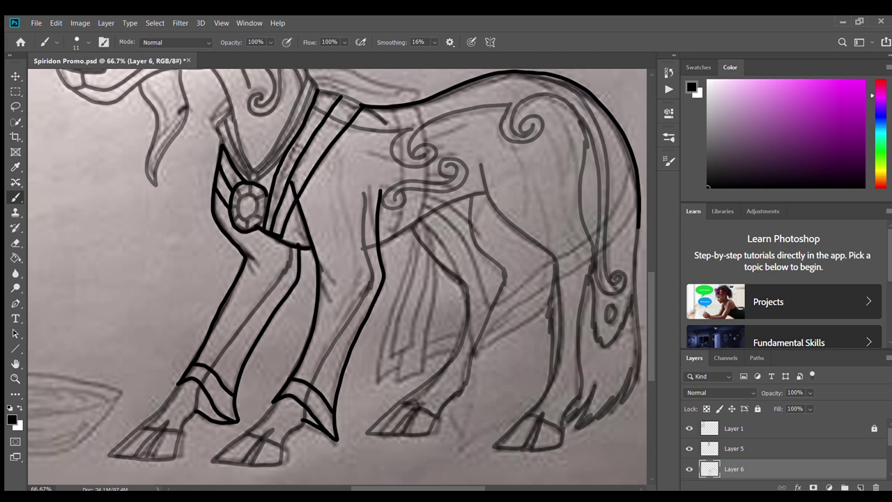
Step: Draw the waist sash around the belly and its two long hanging ends with banded tips
scroll(339, 266, "up", 3)
left_click_drag(378, 290, 485, 239)
scroll(485, 239, "down", 3)
key("ctrl+z")
mouse_move(376, 243)
left_mouse_down()
mouse_move(403, 131)
mouse_move(389, 107)
left_mouse_up()
left_click_drag(419, 104, 427, 173)
mouse_move(421, 207)
left_mouse_down()
mouse_move(417, 352)
mouse_move(418, 222)
mouse_move(444, 334)
mouse_move(401, 368)
left_mouse_up()
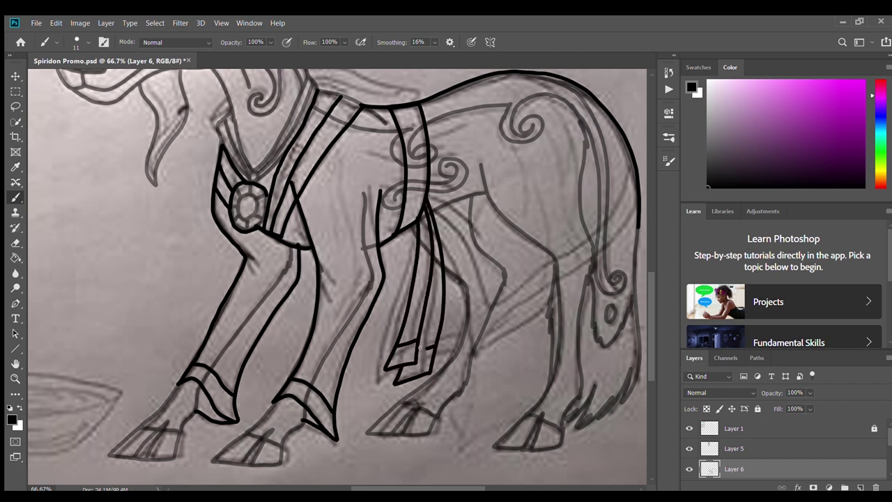
Step: Draw the garment's shoulder edge, the double-lined pointed hem across the hindquarters and the drape behind the sash
left_click_drag(319, 90, 362, 106)
mouse_move(459, 269)
left_mouse_down()
mouse_move(531, 306)
mouse_move(637, 202)
left_mouse_up()
mouse_move(438, 196)
left_mouse_down()
mouse_move(454, 221)
mouse_move(487, 316)
mouse_move(572, 253)
mouse_move(618, 131)
left_mouse_up()
scroll(337, 276, "down", 1)
mouse_move(417, 194)
left_mouse_down()
mouse_move(366, 366)
mouse_move(394, 348)
left_mouse_up()
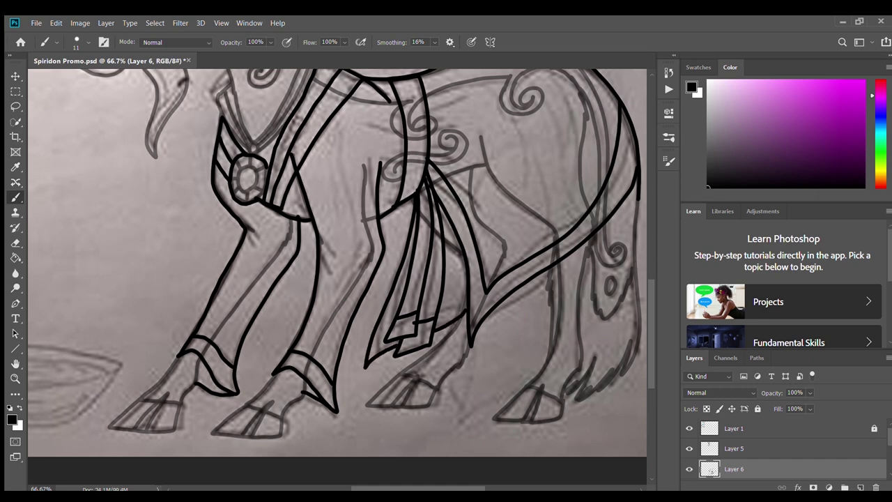
Step: Draw thin fabric folds with a size 7 brush beside the sash, across the rump and on the front legs
scroll(389, 292, "up", 5)
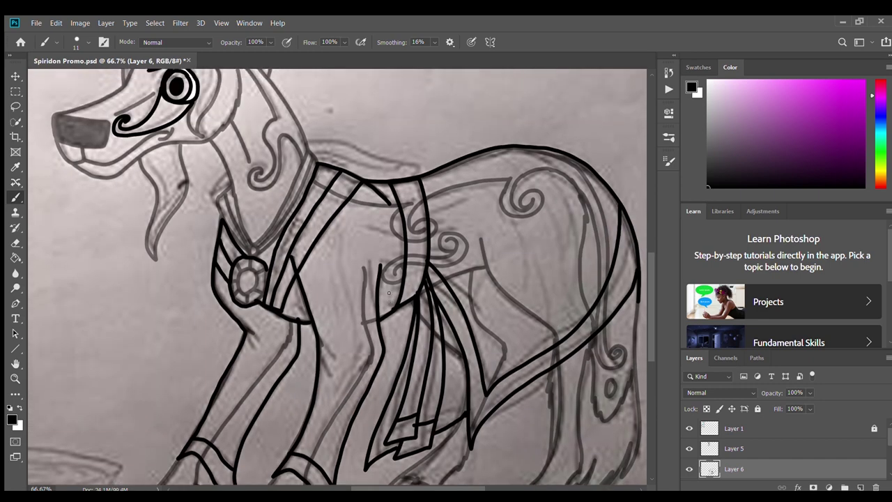
scroll(389, 293, "down", 2)
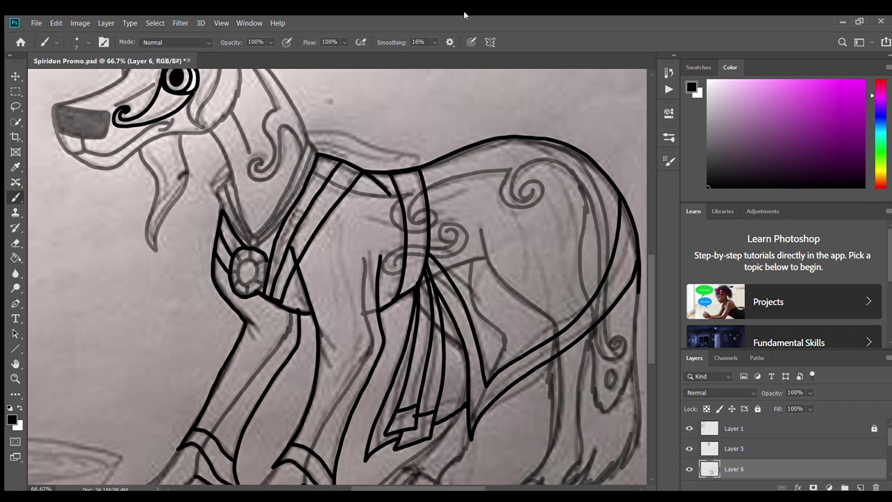
mouse_move(427, 202)
left_mouse_down()
mouse_move(473, 182)
mouse_move(460, 202)
left_mouse_up()
left_click_drag(430, 213, 483, 208)
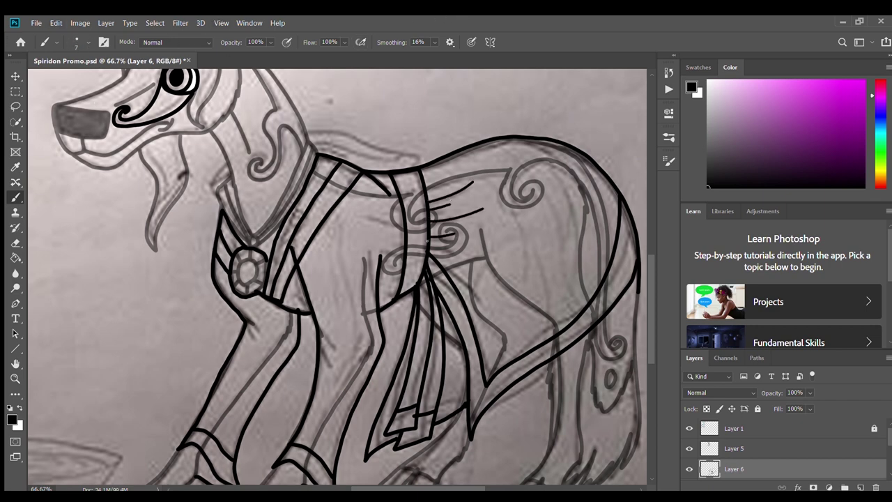
mouse_move(401, 201)
left_mouse_down()
mouse_move(355, 219)
mouse_move(358, 238)
left_mouse_up()
left_click_drag(405, 236, 389, 242)
left_click_drag(495, 222, 514, 348)
left_click_drag(537, 177, 554, 308)
scroll(337, 276, "down", 3)
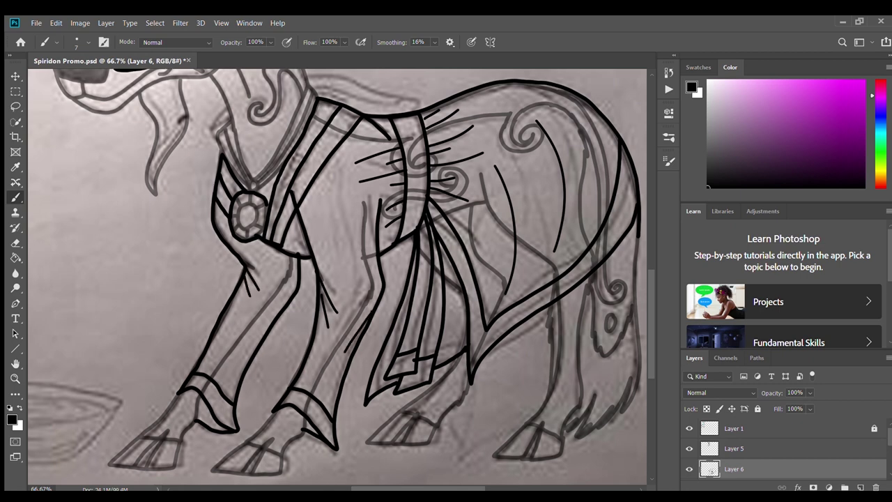
Step: Draw the long collar flap over the shoulders and the small folded collar piece at the front of the neck
scroll(332, 185, "up", 5)
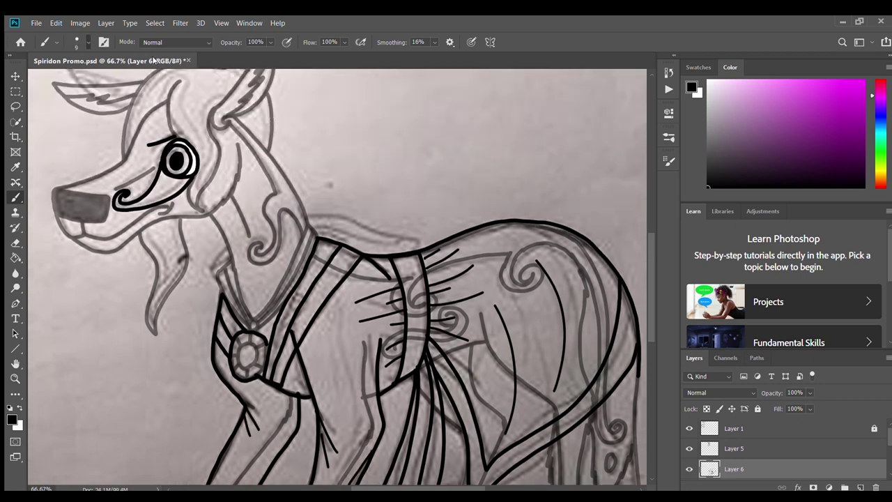
mouse_move(360, 249)
left_mouse_down()
mouse_move(422, 230)
mouse_move(329, 203)
mouse_move(303, 208)
mouse_move(312, 228)
mouse_move(308, 213)
mouse_move(395, 230)
left_mouse_up()
left_click_drag(213, 274, 228, 261)
Step: Restore Layer 2's opacity to 100% and hide the scanned sketch on Layer 3
scroll(708, 446, "down", 4)
scroll(711, 447, "up", 1)
left_click(730, 450)
left_click_drag(839, 401, 844, 402)
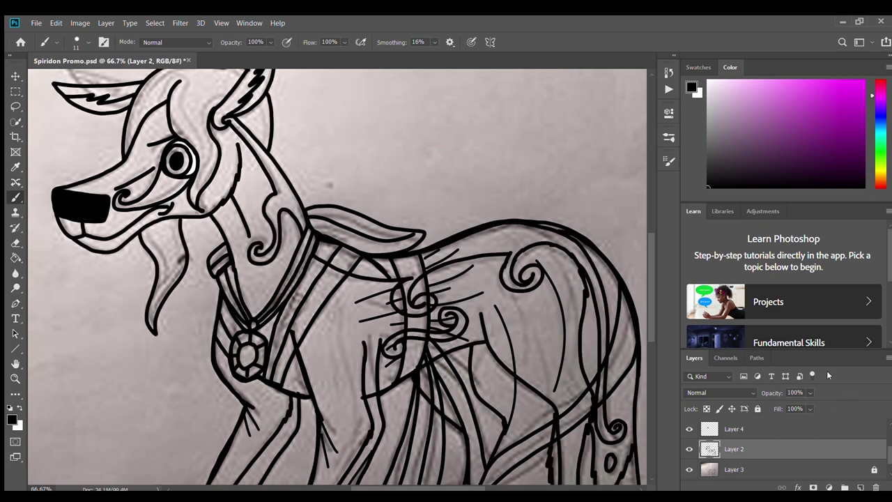
scroll(747, 444, "down", 1)
left_click(689, 449)
scroll(384, 314, "down", 2)
scroll(337, 276, "down", 1)
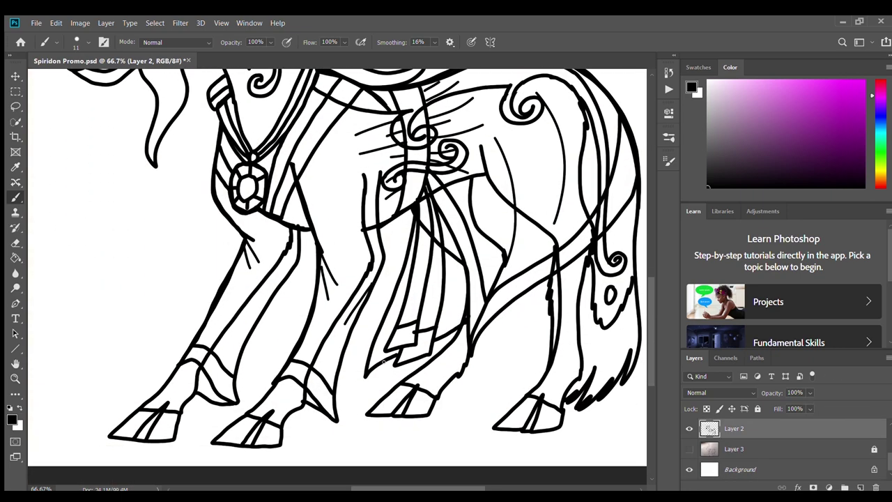
Step: Move Layer 6 below Layer 4 in the layer order
scroll(337, 277, "up", 3)
scroll(744, 448, "up", 2)
mouse_move(744, 447)
left_mouse_down()
mouse_move(734, 467)
mouse_move(727, 443)
left_mouse_up()
scroll(725, 445, "up", 2)
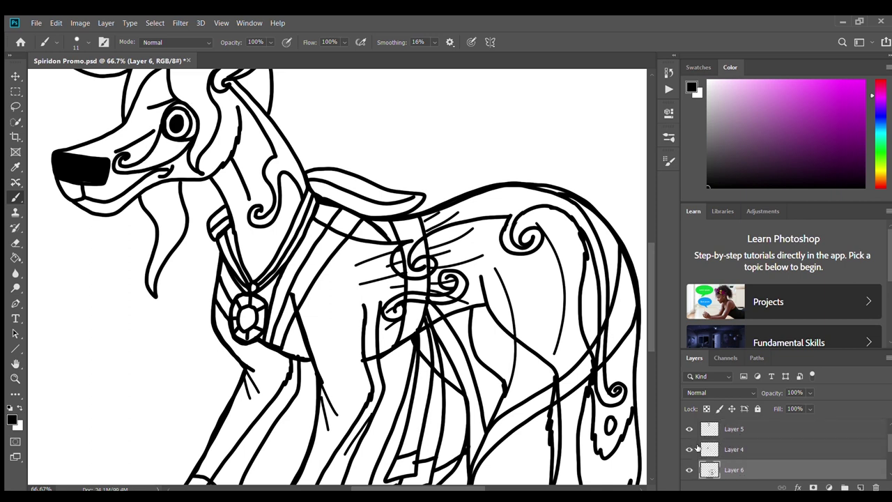
Step: Unlock the Background layer and fill it with bright green
scroll(692, 449, "down", 2)
left_click(739, 449)
scroll(729, 453, "down", 1)
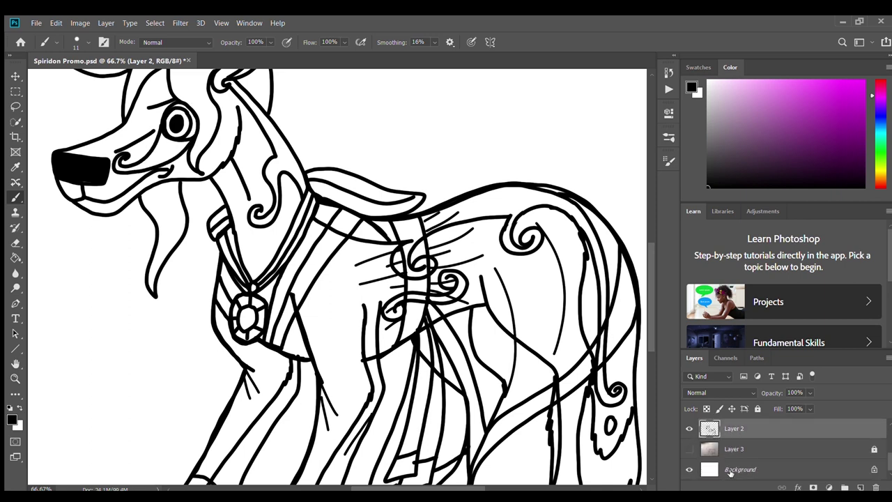
left_click(739, 471)
left_click(873, 468)
left_click(14, 257)
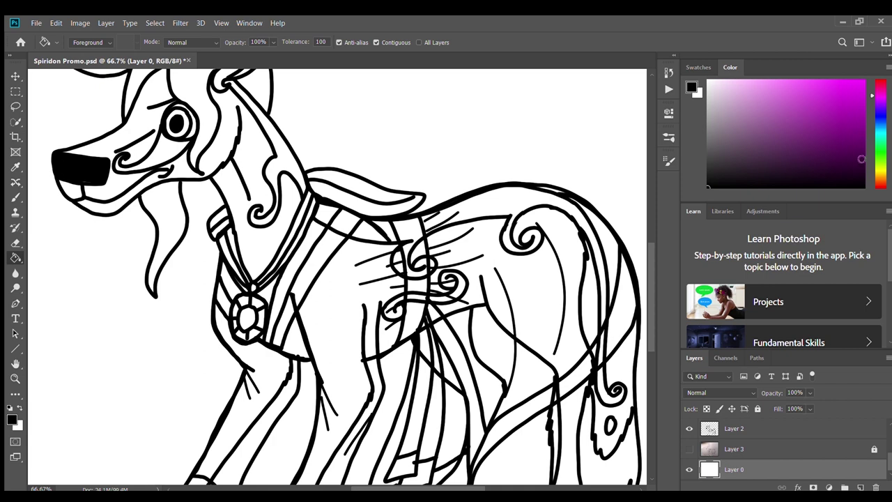
left_click(876, 149)
left_click(865, 104)
left_click(109, 283)
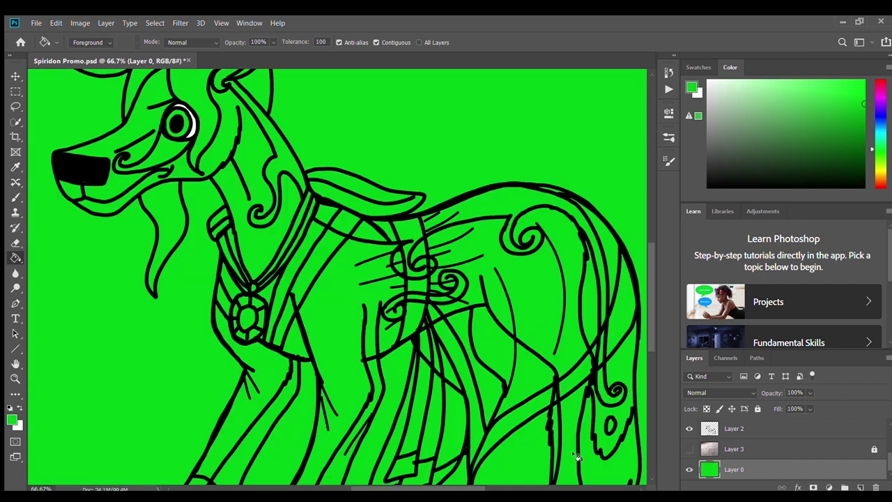
Step: Make Layer 6 the active layer for colouring the garment
scroll(757, 427, "up", 2)
left_click(757, 448)
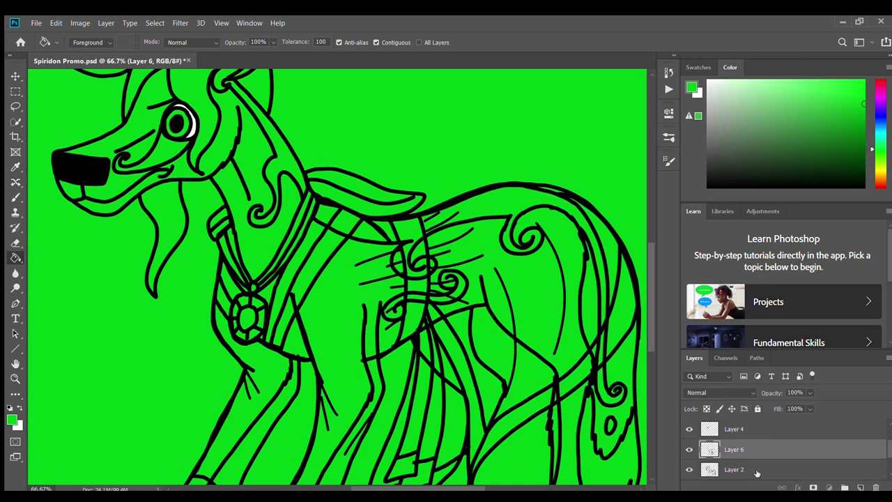
left_click(756, 469)
left_click(748, 449)
scroll(627, 291, "left", 5)
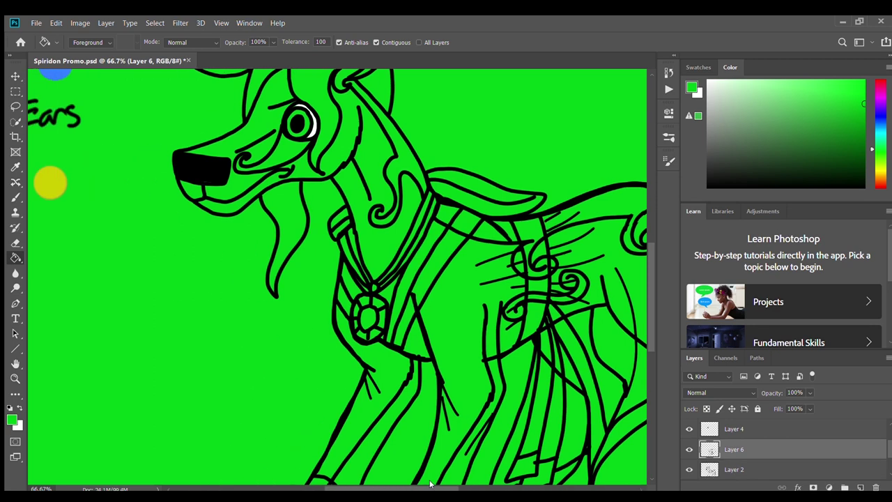
left_click(878, 169)
mouse_move(725, 105)
left_mouse_down()
mouse_move(734, 104)
mouse_move(706, 79)
left_mouse_up()
scroll(611, 76, "down", 1)
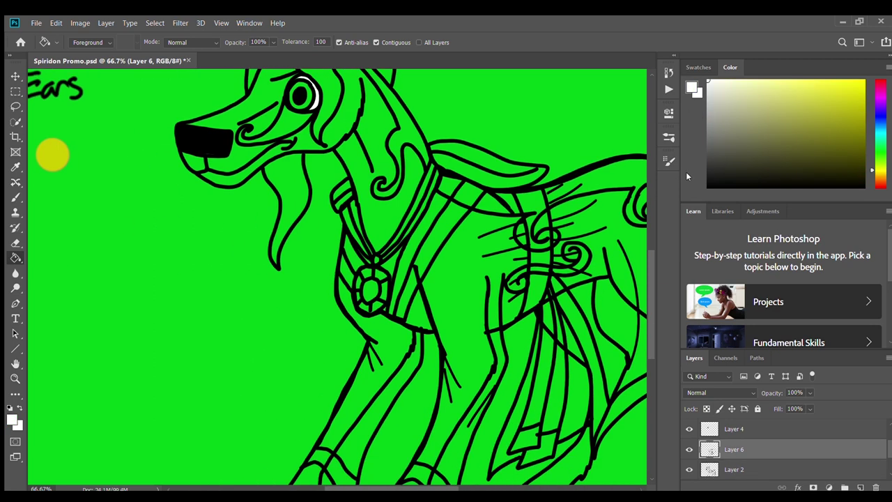
Step: Fill the garment's front body, rear section and both front sleeves with light blue
scroll(524, 457, "right", 5)
left_click(878, 126)
left_click(804, 118)
mouse_move(803, 117)
left_mouse_down()
mouse_move(805, 77)
mouse_move(779, 75)
left_mouse_up()
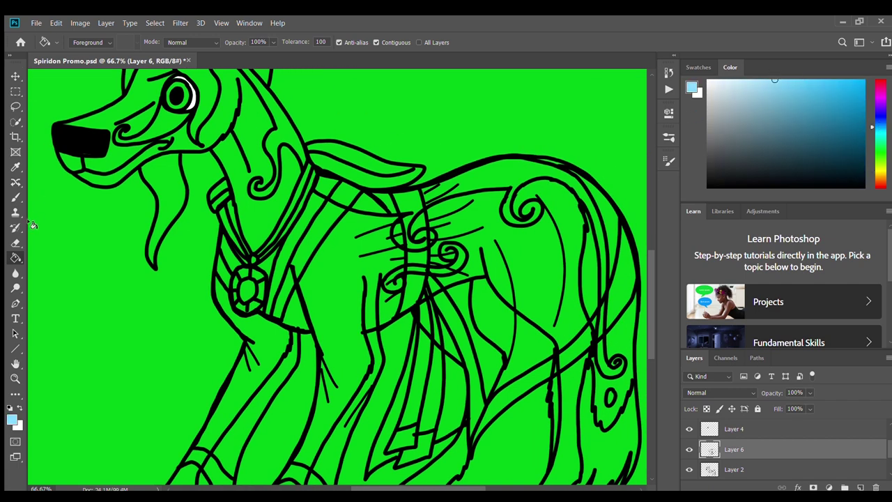
left_click(317, 268)
scroll(471, 291, "down", 2)
left_click(536, 206)
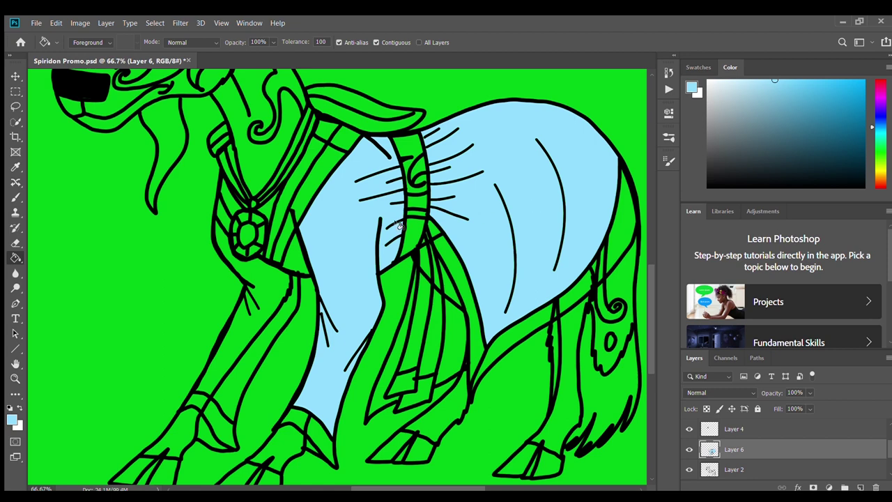
left_click(267, 286)
scroll(348, 315, "up", 1)
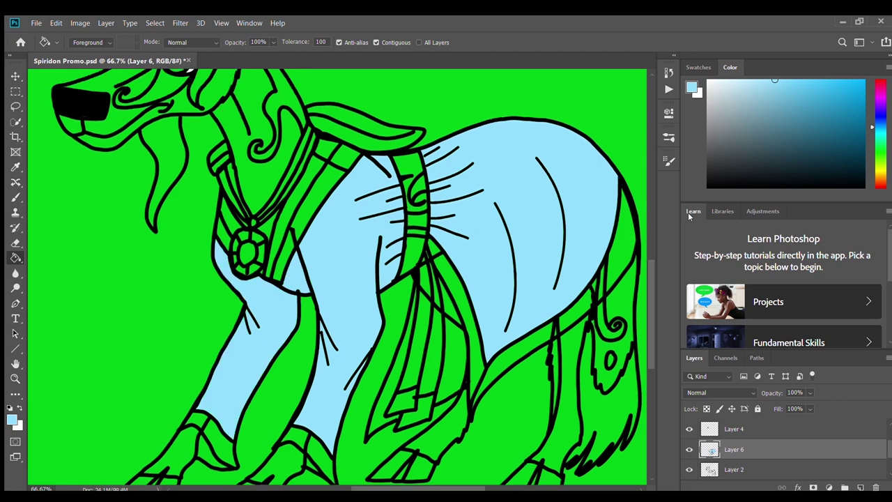
Step: Fill the garment's chest bands, both cuffs and the rear hem with bright yellow
left_click(882, 172)
left_click_drag(821, 154, 850, 53)
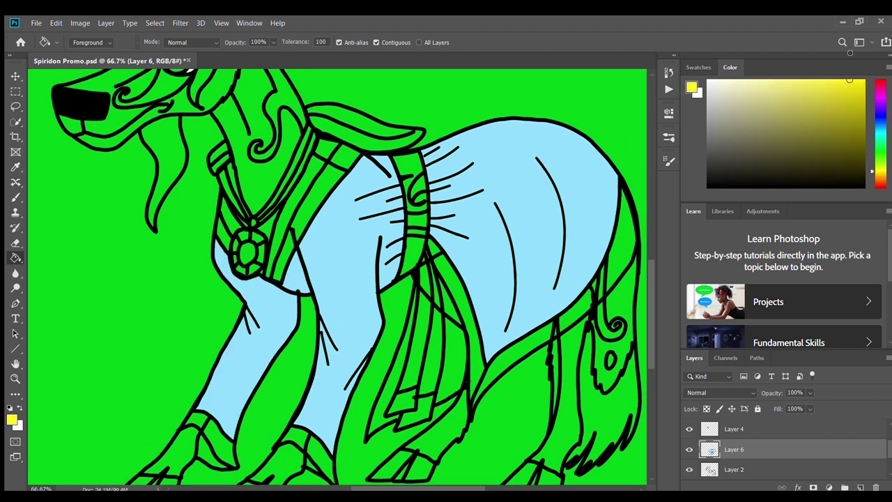
left_click(350, 174)
left_click(227, 221)
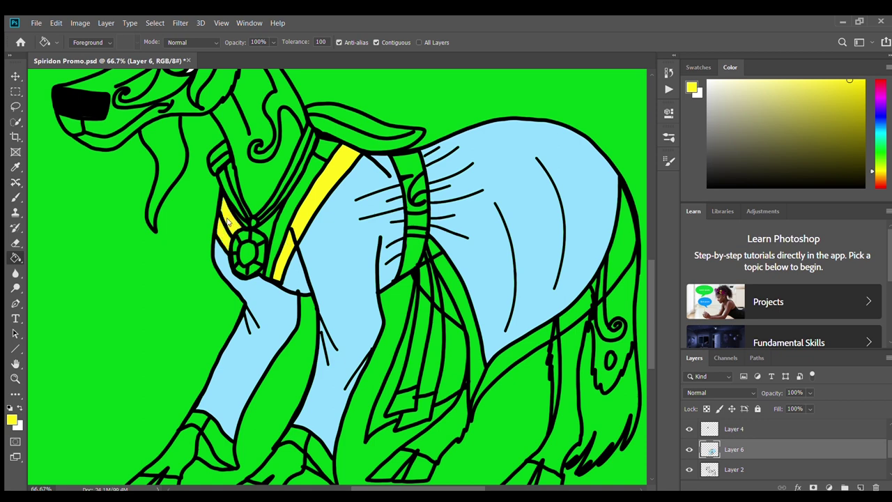
left_click(303, 434)
left_click(216, 434)
scroll(313, 348, "down", 2)
left_click(449, 260)
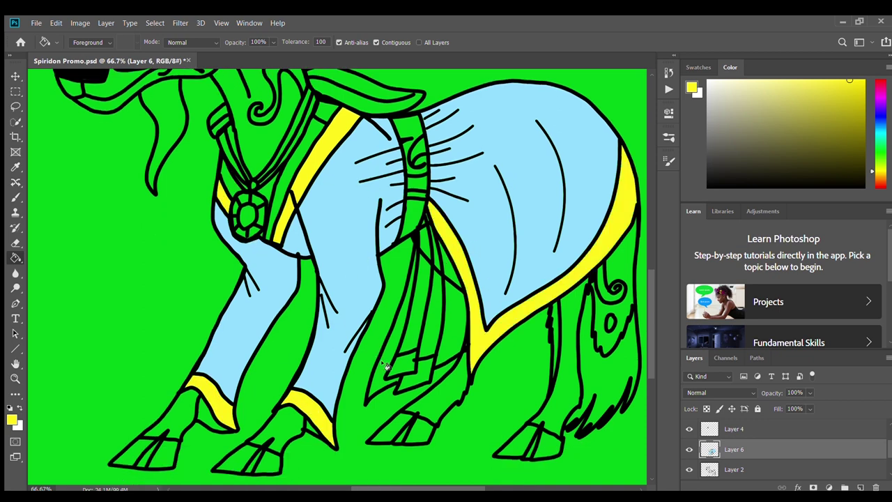
Step: Fill the trim pieces of the cloth beneath the belly, on both sides of the sash tails, with darker yellow
key("d")
left_click(14, 198)
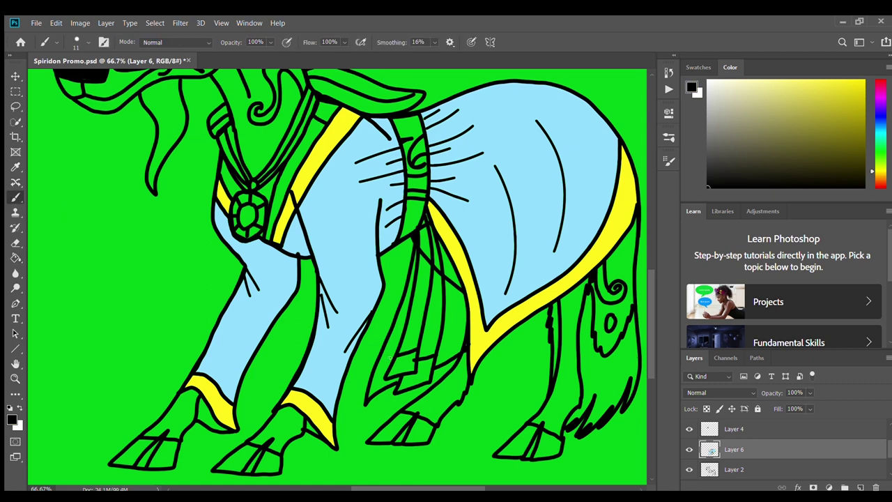
left_click(15, 167)
left_click(221, 198)
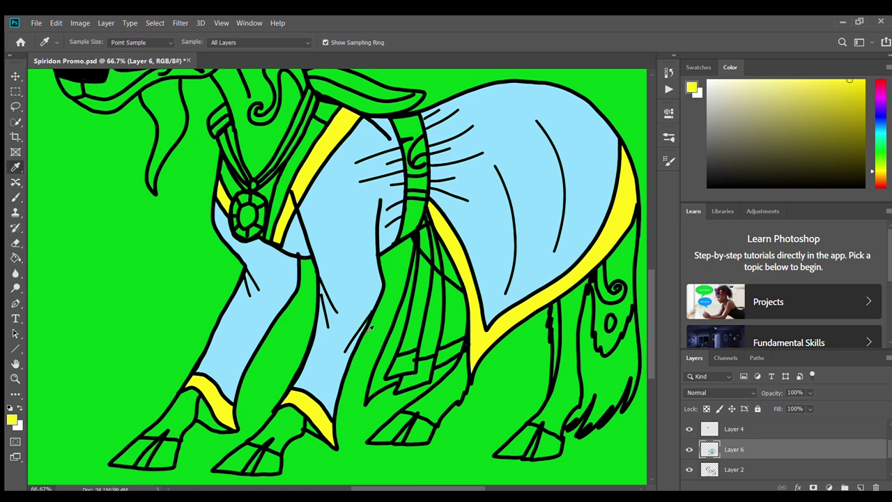
left_click(15, 257)
mouse_move(809, 115)
left_mouse_down()
mouse_move(844, 119)
mouse_move(859, 96)
left_mouse_up()
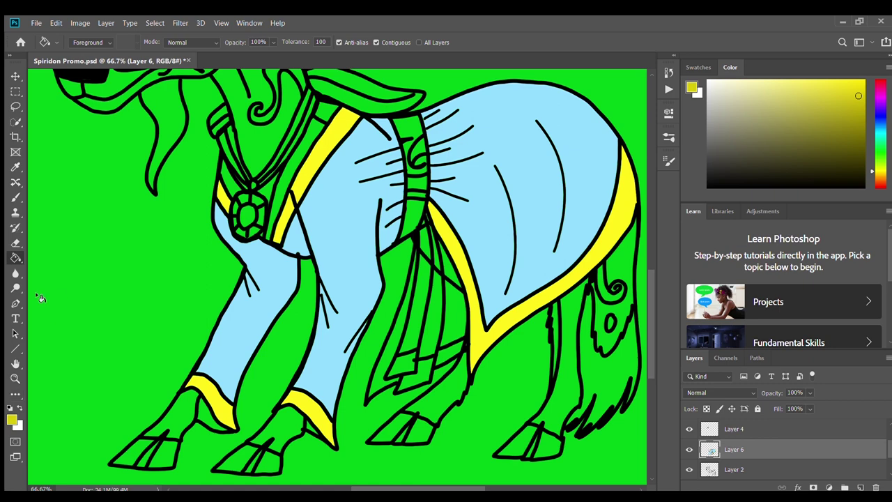
left_click(394, 345)
left_click(440, 357)
Step: Fill the garment's inner lining behind the sash tails with a muted, darker blue based on the garment's light blue
key("i")
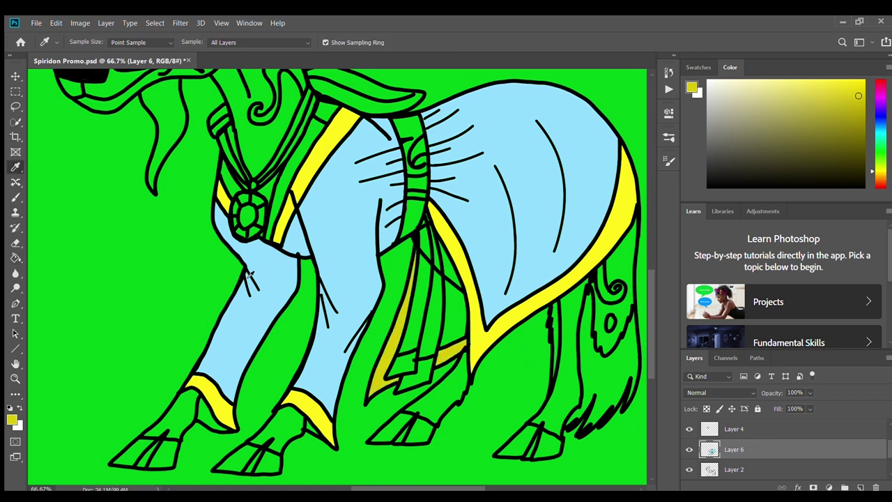
left_click(476, 207)
left_click(775, 108)
left_click(15, 257)
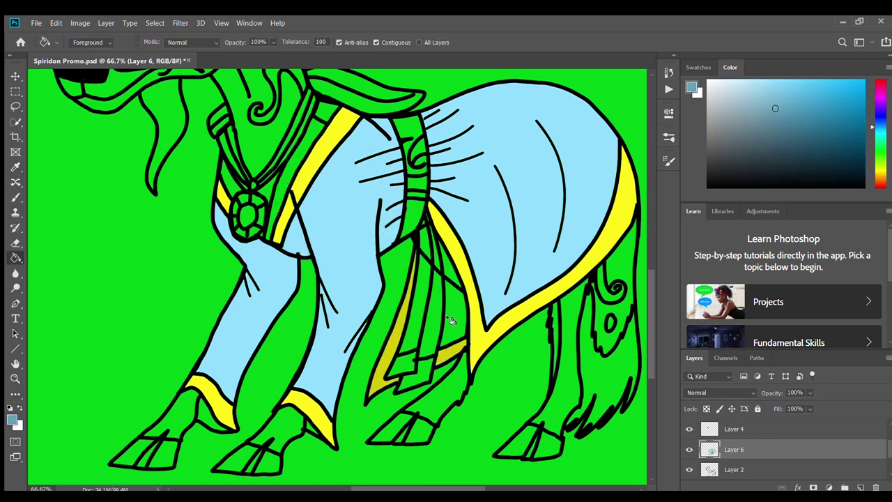
left_click(451, 320)
scroll(446, 360, "up", 2)
scroll(447, 360, "up", 2)
Step: Try filling the belt around the garment's waist and the two hanging sash tails with bright yellow
left_click(15, 198)
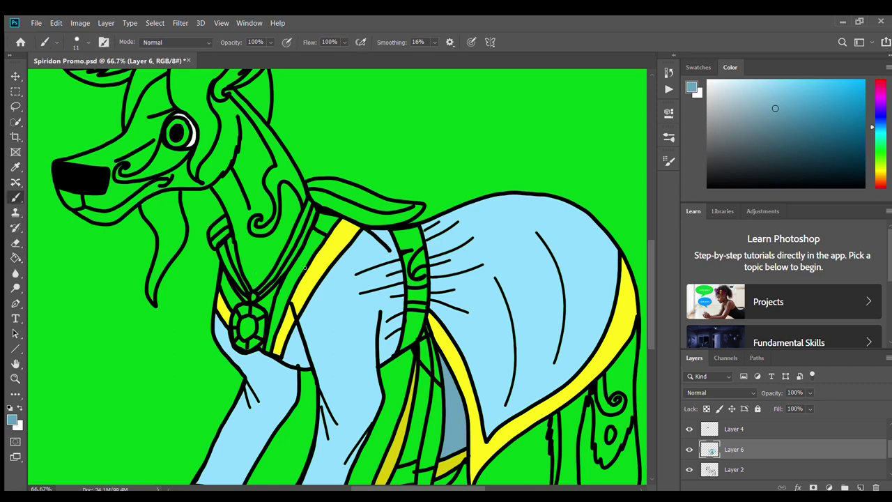
left_click(16, 167)
left_click(337, 241)
left_click(15, 258)
left_click(417, 270)
scroll(417, 364, "down", 3)
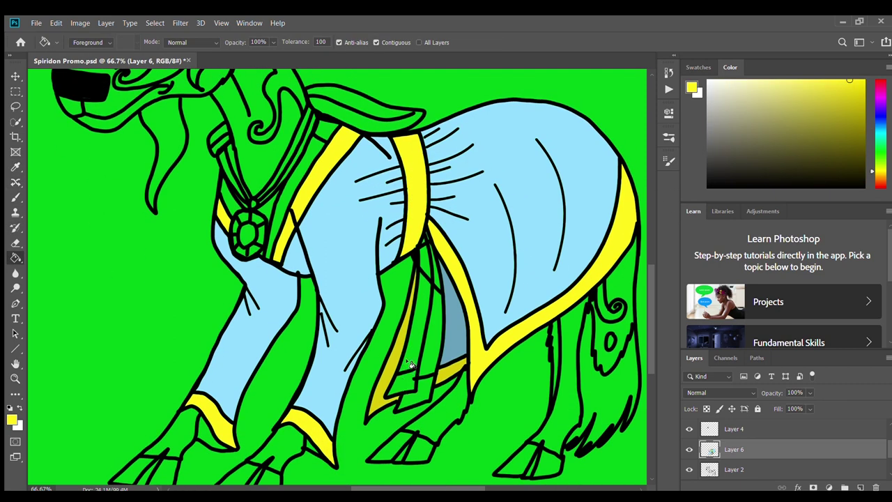
left_click(410, 367)
left_click(429, 351)
Step: Try filling the end bands of both sash tails with the garment's light blue
key("i")
left_click(342, 221)
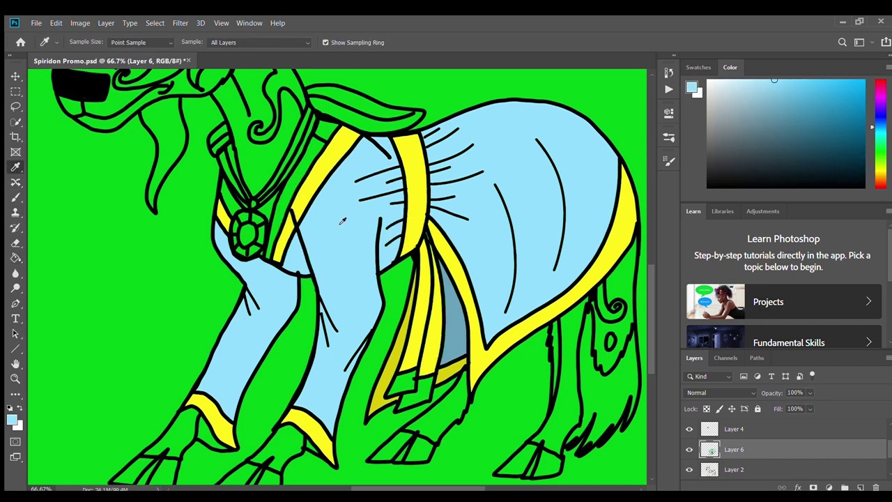
left_click(15, 258)
left_click(403, 385)
left_click(419, 395)
Step: Undo the last five fills on the belt, the sash tails and their end bands
scroll(46, 263, "up", 5)
scroll(47, 263, "down", 2)
key("ctrl+z")
key("ctrl+z")
key("ctrl+z")
key("ctrl+z")
key("ctrl+z")
Step: Sample the bright yellow from the garment's trim and fill the belt around the waist with it
left_click(15, 167)
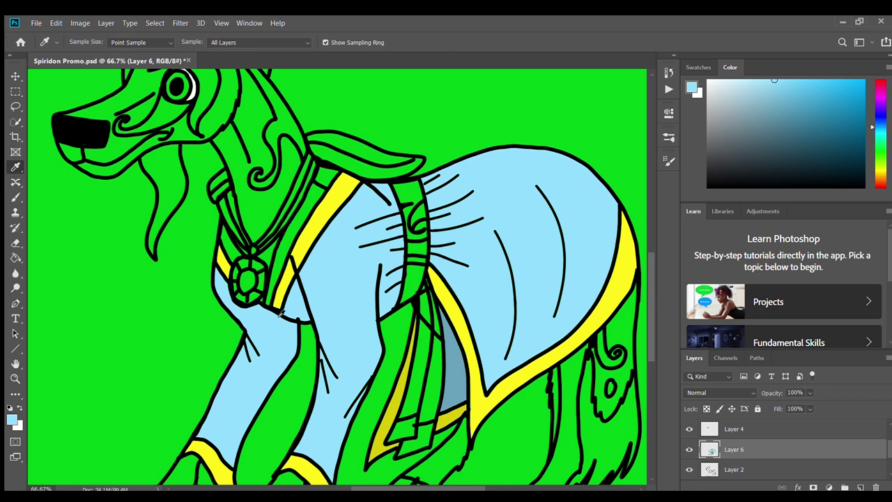
left_click(446, 297)
left_click(16, 258)
left_click(418, 209)
scroll(174, 259, "down", 2)
Step: Sample the garment's light blue and fill the hanging sash tails with it
left_click(14, 193)
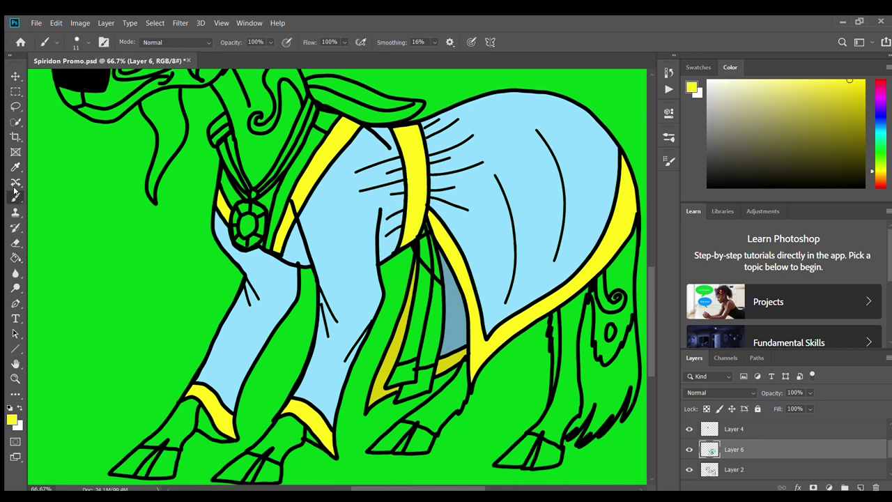
left_click(15, 168)
left_click(343, 224)
left_click(15, 258)
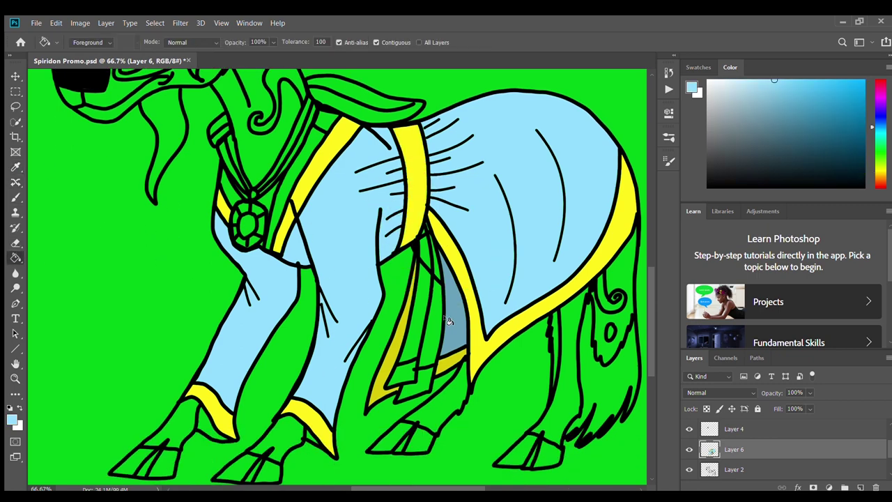
left_click(431, 310)
left_click(430, 309)
key("ctrl+z")
left_click(434, 317)
Step: Fill the end bands of both sash tails with the trim's bright yellow
left_click(15, 167)
left_click(326, 157)
left_click(15, 258)
left_click(403, 377)
left_click(422, 386)
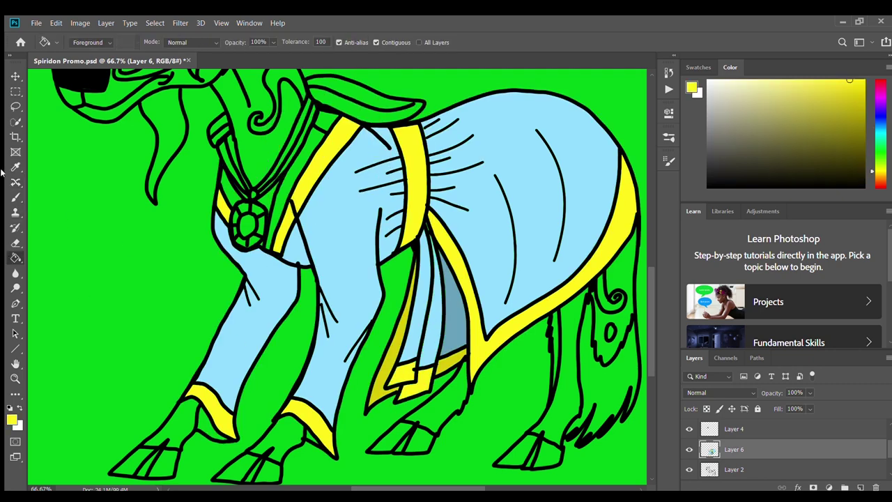
Step: Fill the garment's chest area between the necklace and the yellow bands with the sampled light blue
left_click(15, 167)
left_click(15, 198)
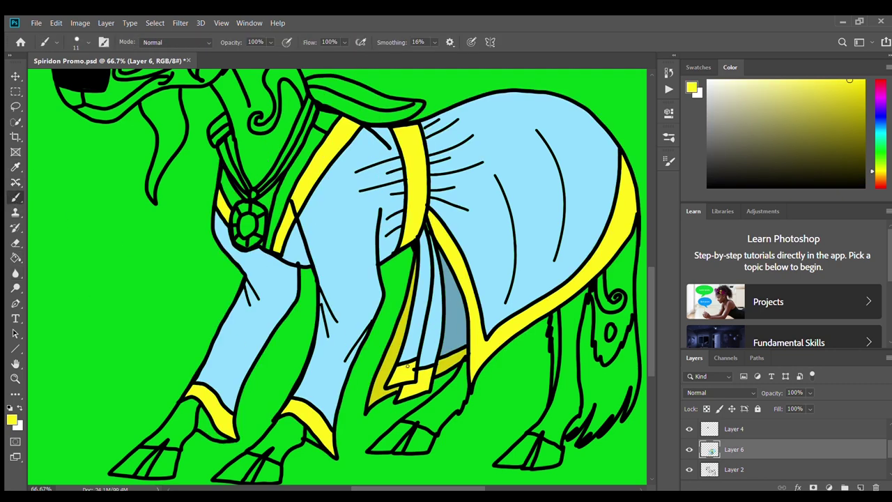
scroll(349, 354, "up", 5)
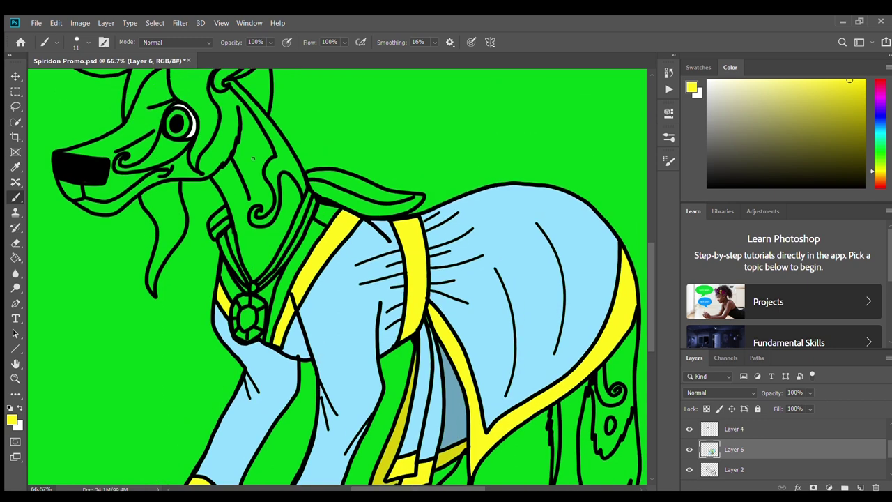
left_click(15, 168)
left_click(342, 311)
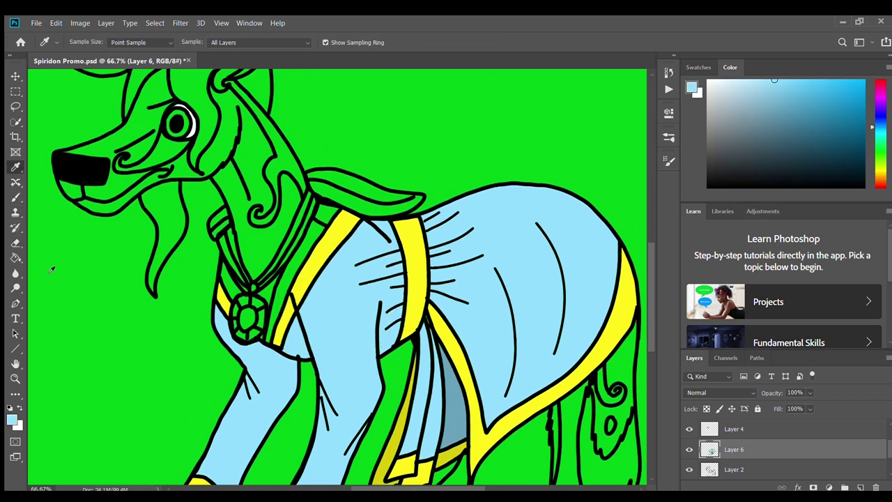
key("g")
left_click(296, 247)
scroll(548, 259, "down", 2)
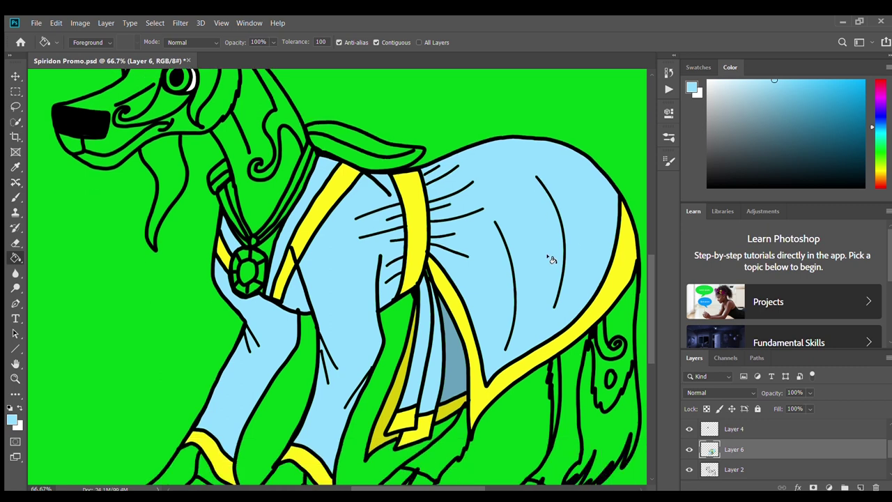
key("d")
left_click(534, 182)
key("ctrl+z")
Step: Recolour the garment's rear, front body and sleeves slate blue, and its inner lining a darker slate blue
left_click(732, 159)
left_click(763, 141)
key("ctrl+z")
left_click(541, 159)
left_click(373, 244)
left_click(277, 319)
left_click_drag(763, 151, 769, 163)
left_click(453, 366)
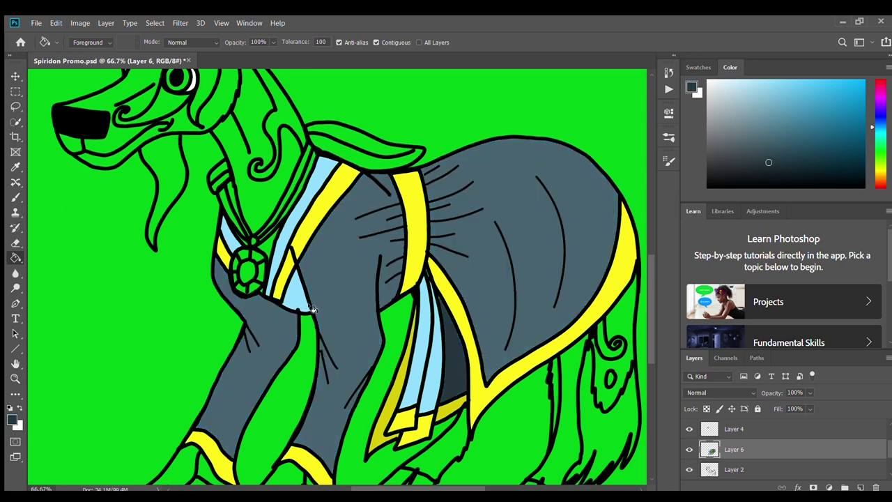
Step: Sample the garment's slate blue and recolour the remaining light-blue chest areas with it
left_click(16, 167)
left_click(323, 258)
left_click(16, 258)
left_click(291, 296)
left_click(332, 173)
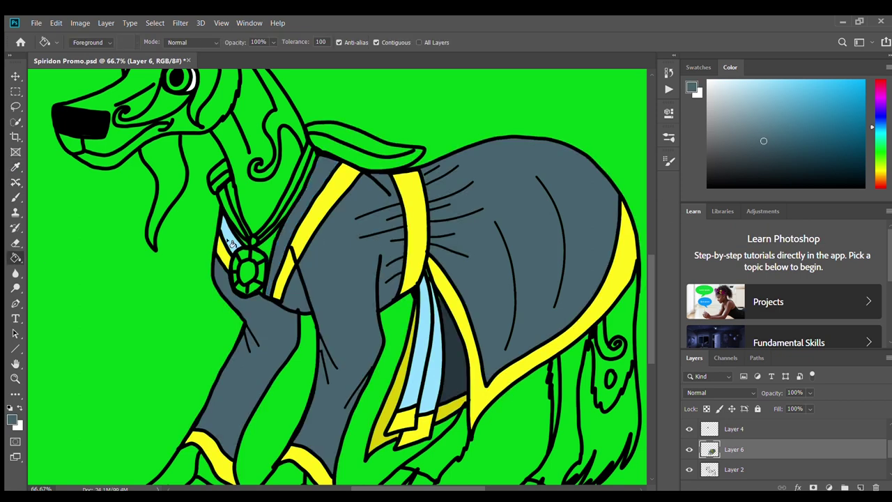
Step: Paint over the small unfilled gap beside the amulet's lower edge with slate blue, using the 11 px brush
left_click(15, 379)
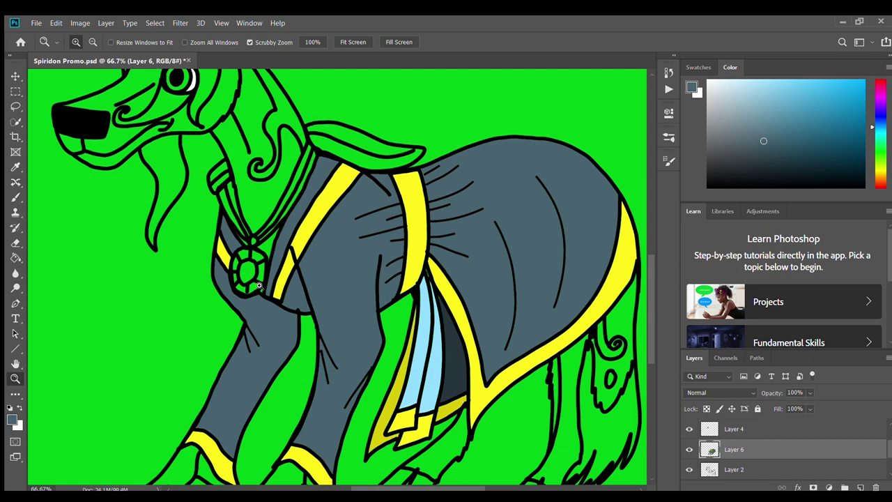
left_click(260, 286)
left_click(15, 198)
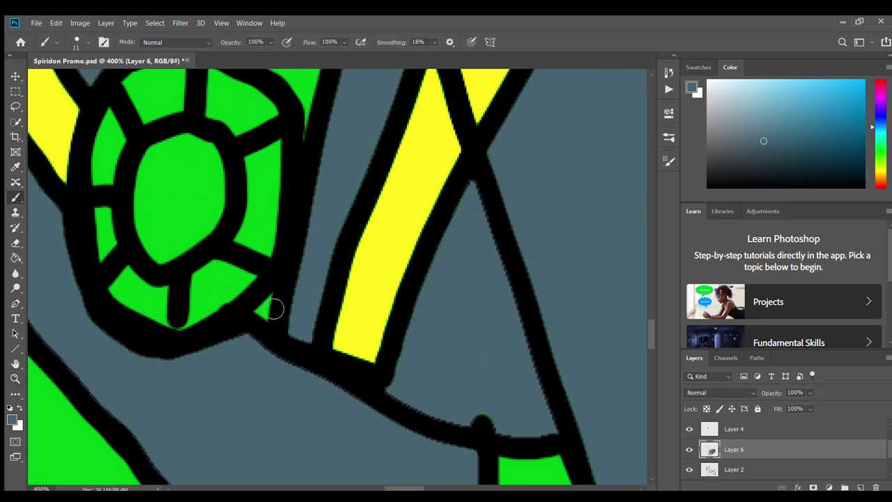
left_click(263, 307)
left_click(15, 378)
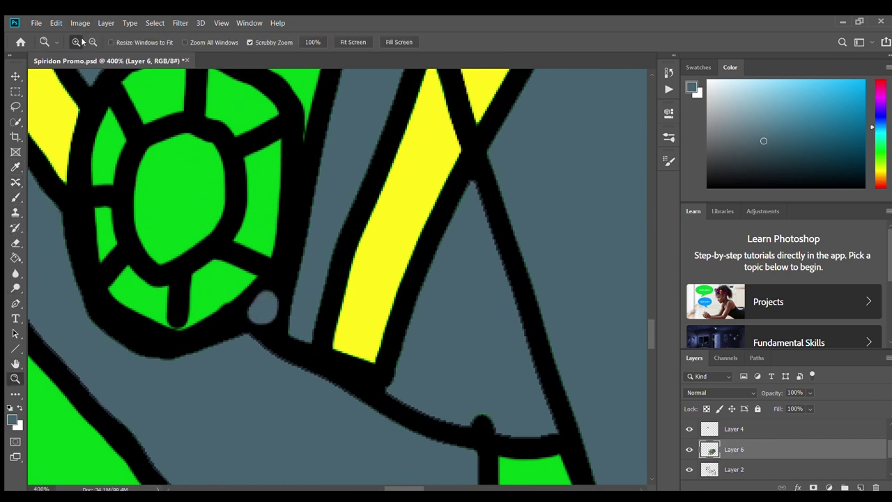
left_click(92, 42)
left_click(294, 196)
left_click(293, 196)
left_click(294, 196)
left_click(293, 196)
scroll(294, 196, "up", 2)
Step: Fill the collar's outer parts with slate blue and its inside with a darker slate blue
left_click(15, 167)
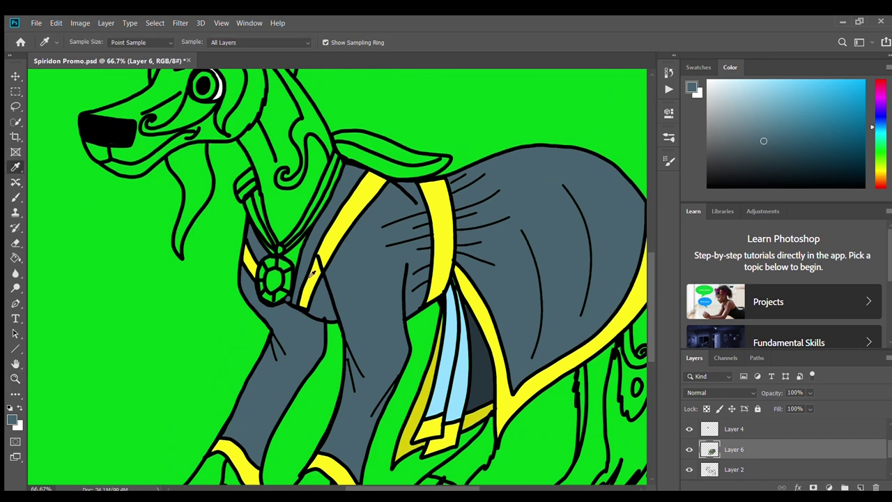
left_click(16, 257)
left_click(241, 191)
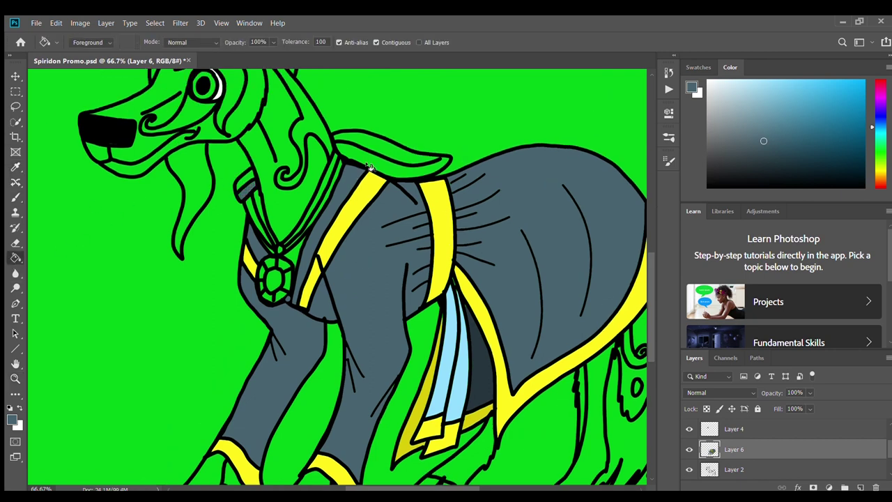
left_click(368, 162)
left_click_drag(763, 142, 773, 165)
left_click(359, 137)
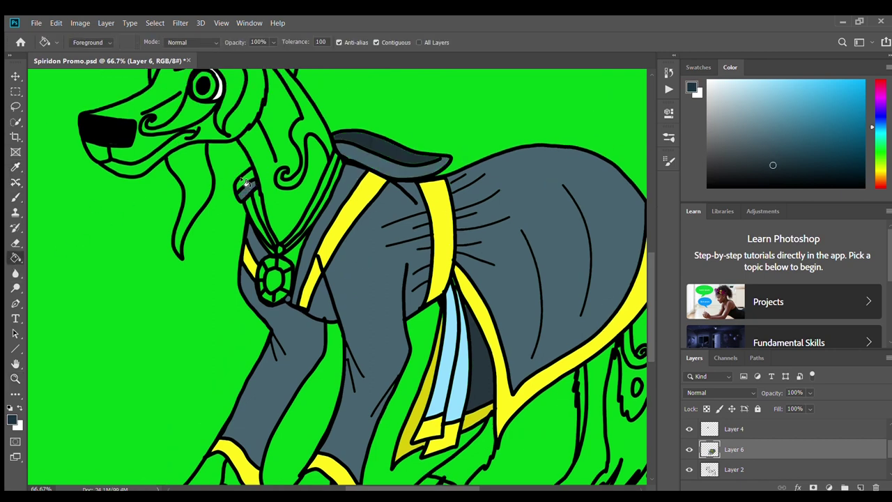
Step: Hide the garment on Layer 6 and make Layer 2 the active layer
scroll(414, 399, "down", 2)
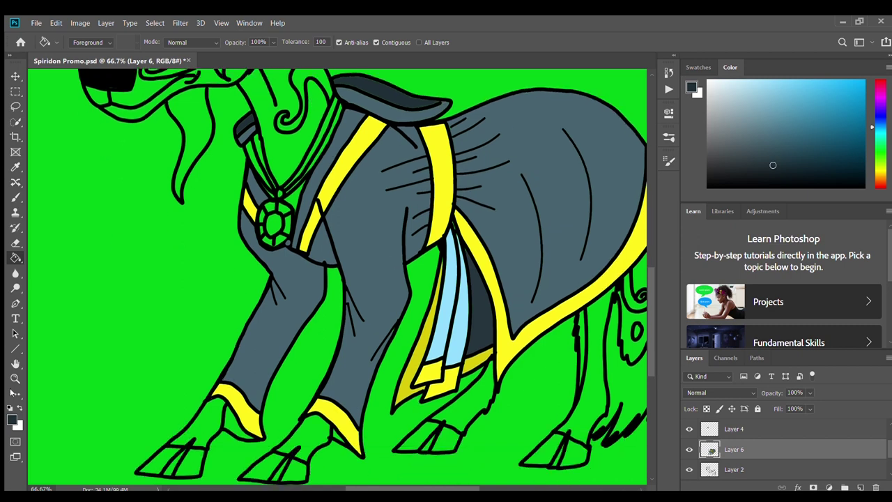
left_click(16, 379)
left_click(92, 43)
left_click(346, 375)
left_click(346, 375)
scroll(346, 374, "up", 3)
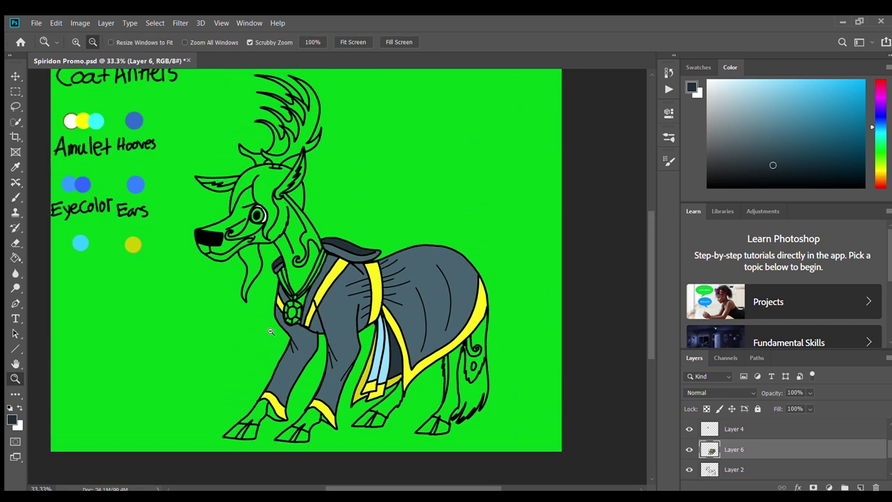
left_click_drag(391, 487, 384, 479)
left_click(76, 41)
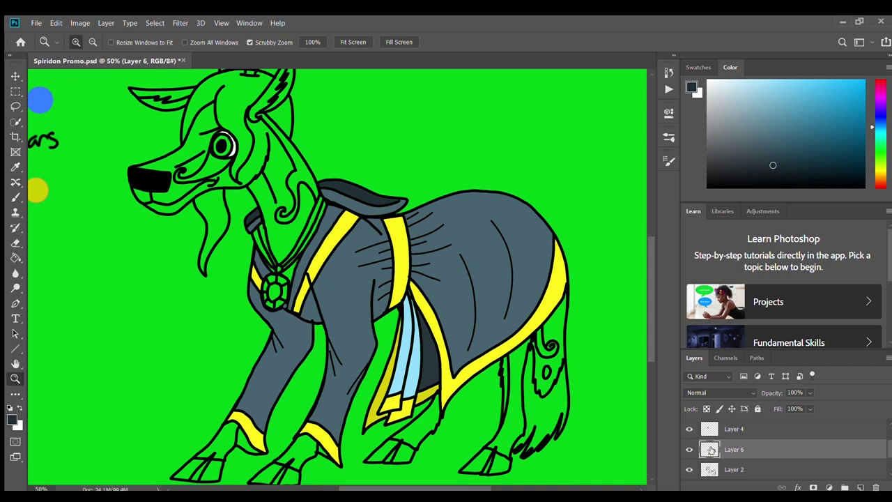
left_click(689, 449)
left_click(755, 472)
scroll(279, 293, "up", 1)
Step: Fill the deer's face, neck, body and near legs with white
key("x")
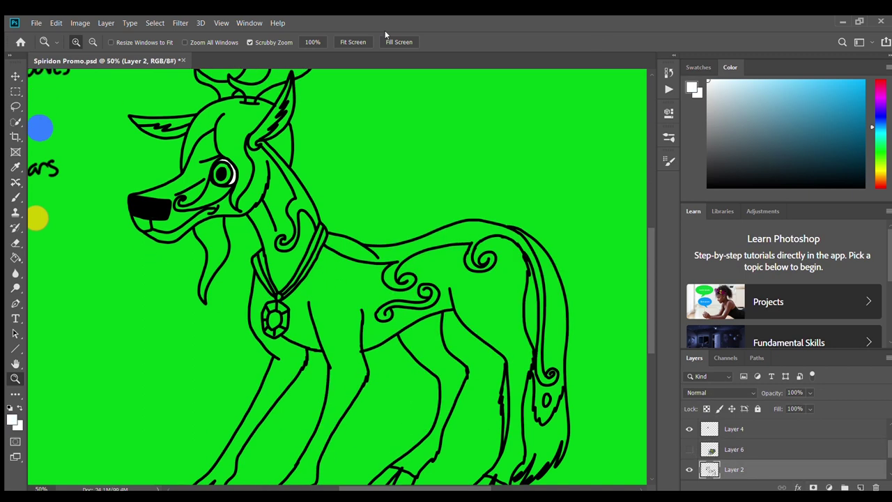
key("g")
left_click(200, 145)
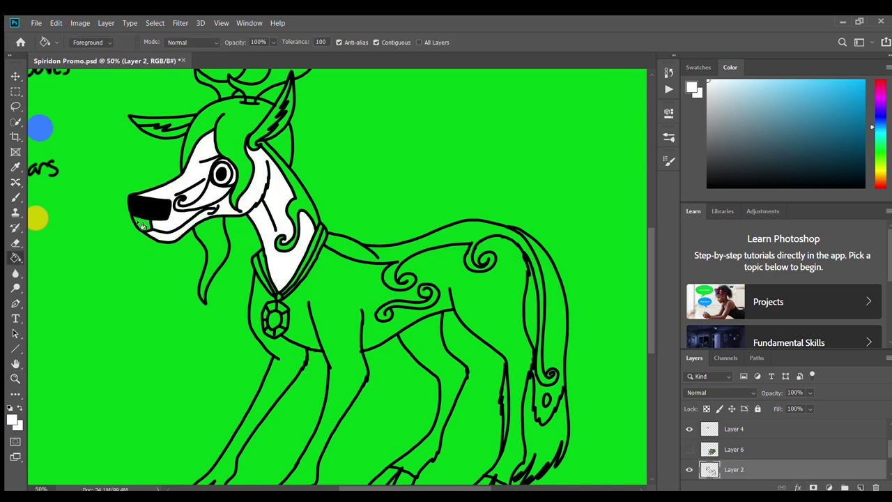
left_click(364, 304)
left_click(411, 337)
Step: Fill the deer's far hind leg with light grey
scroll(296, 359, "down", 1)
scroll(296, 360, "left", 1)
left_click(708, 96)
left_click(472, 324)
Step: Sample the yellow coat swatch and fill the deer's hair, beard and neck mane with it
scroll(471, 324, "up", 3)
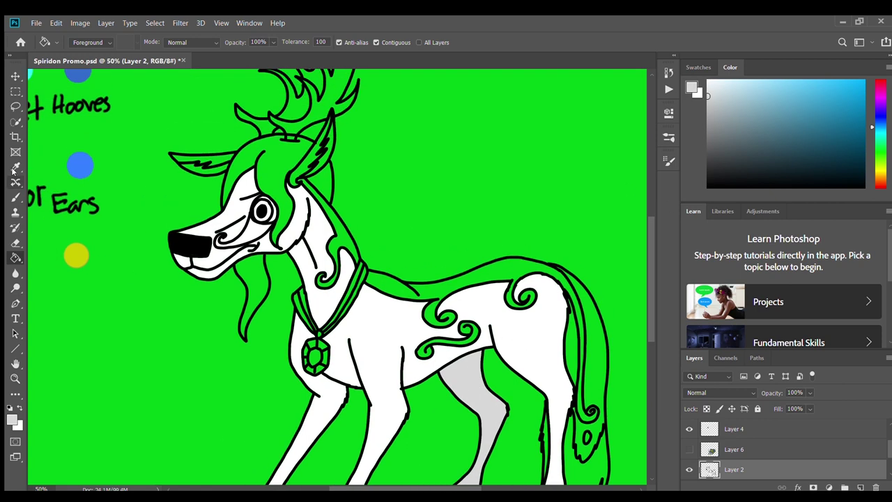
key("i")
scroll(313, 479, "left", 4)
scroll(312, 480, "up", 3)
scroll(313, 479, "right", 1)
left_click(117, 138)
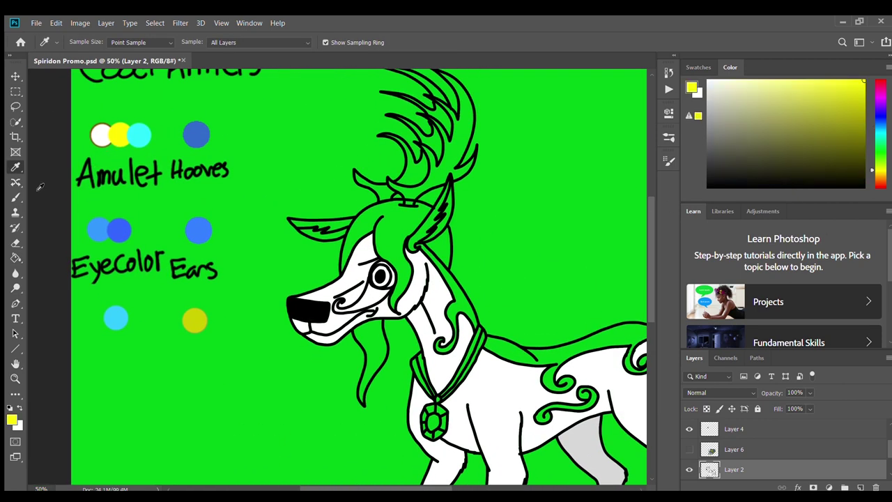
key("g")
left_click(404, 217)
left_click(381, 326)
left_click(447, 248)
left_click(460, 299)
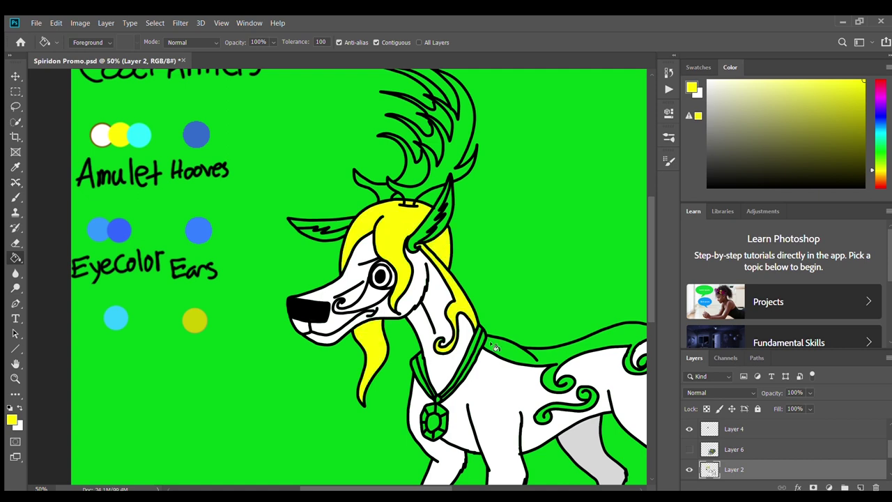
Step: Fill the back stripe, the swirl markings on the body and the amulet's knot with the same yellow
left_click(511, 350)
left_click(591, 395)
scroll(439, 337, "down", 3)
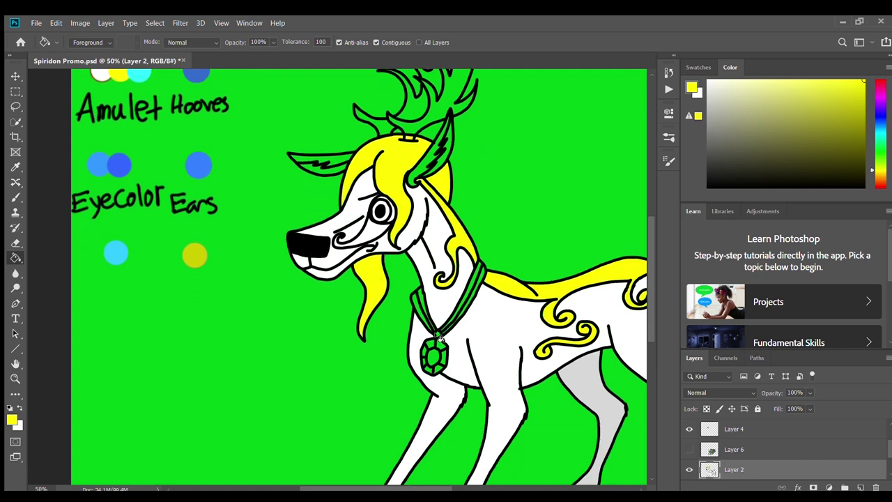
scroll(369, 486, "right", 5)
scroll(369, 485, "down", 2)
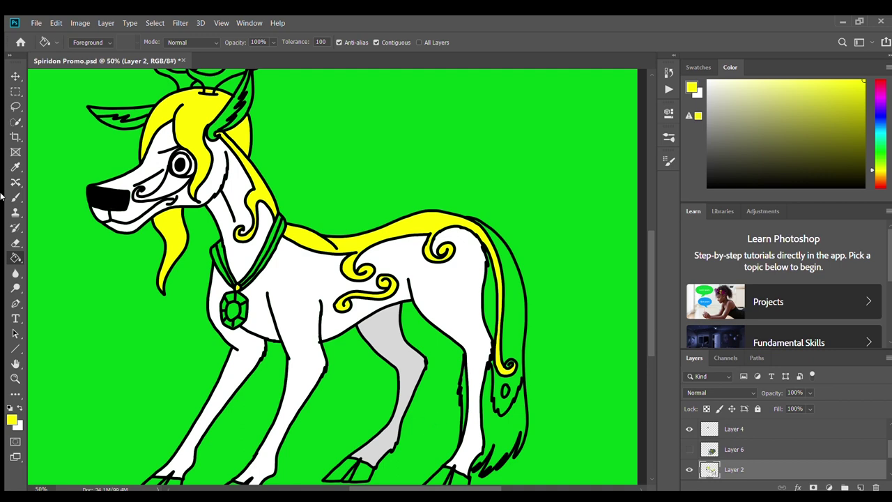
Step: Sample the white from the deer's body and fill the tail areas beside the yellow stripe with it
key("i")
left_click(314, 281)
left_click(15, 258)
left_click(510, 300)
left_click(490, 292)
mouse_move(457, 488)
left_mouse_down()
mouse_move(359, 482)
mouse_move(412, 481)
left_mouse_up()
scroll(390, 348, "up", 3)
scroll(397, 300, "up", 3)
scroll(394, 331, "down", 2)
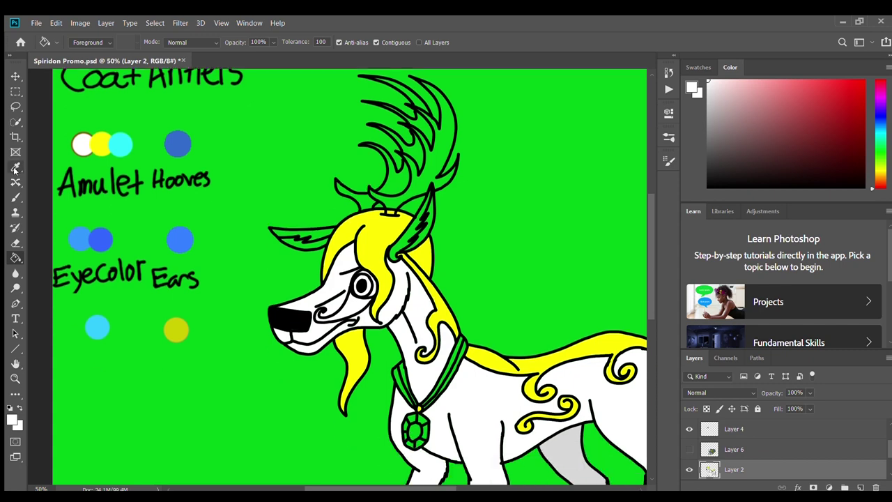
Step: Sample the olive-yellow Ears swatch and fill the deer's ears and the dark tuft of the tail with it
left_click(16, 167)
left_click(174, 330)
left_click(16, 257)
left_click(408, 237)
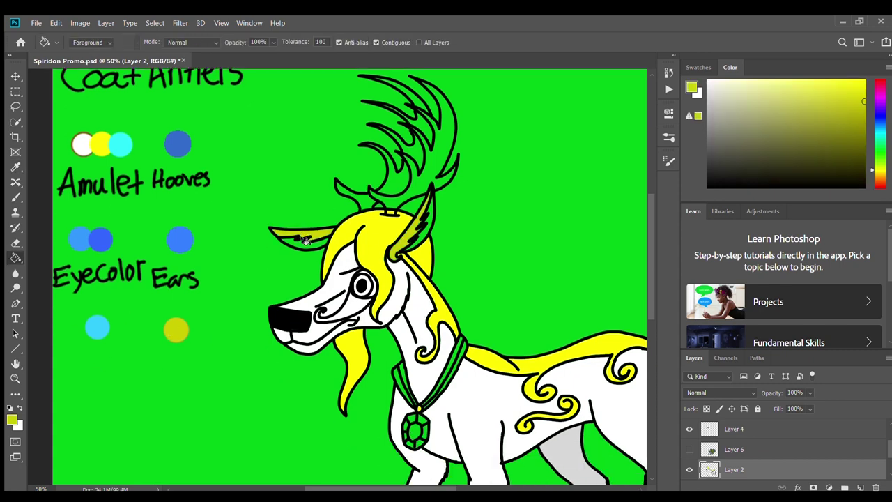
scroll(421, 237, "down", 2)
scroll(563, 368, "right", 5)
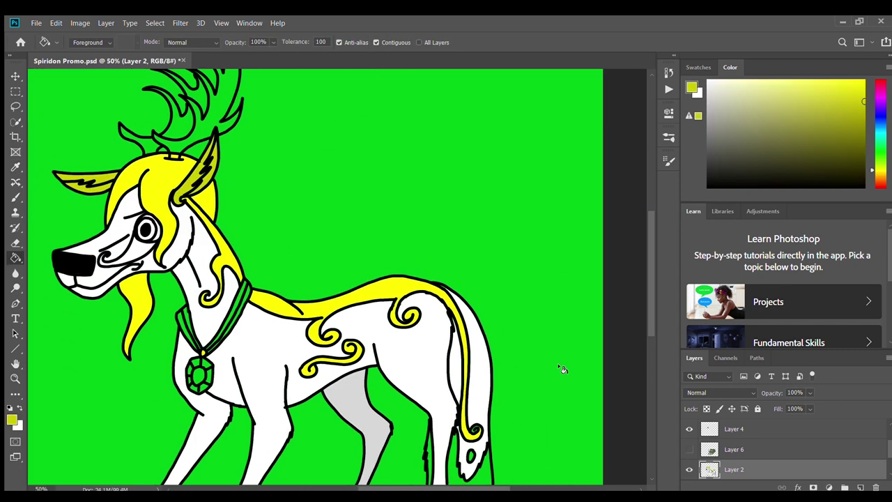
left_click(443, 403)
scroll(471, 397, "down", 1)
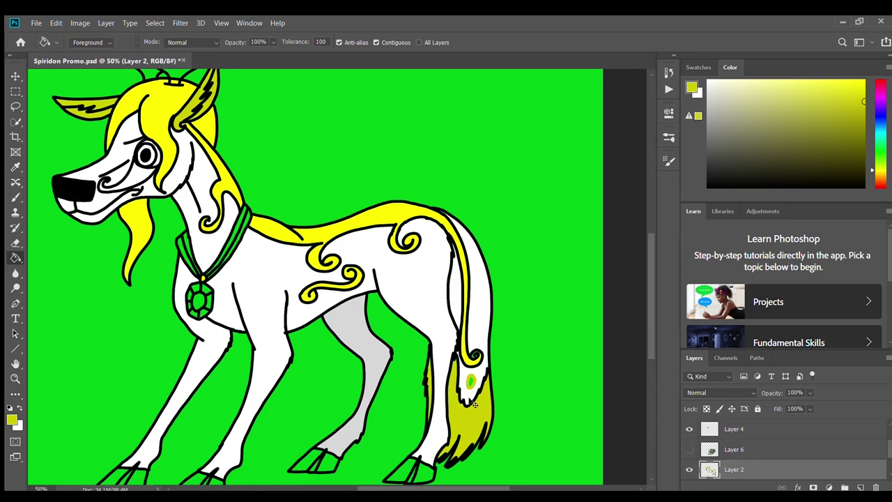
Step: Sample the blue Hooves swatch and fill the outer sections of the two front hooves with it
scroll(436, 484, "left", 8)
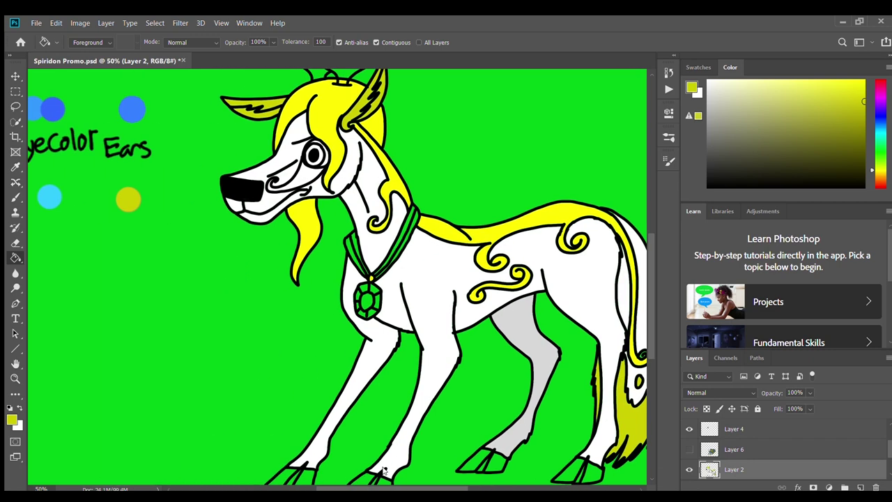
scroll(279, 314, "up", 4)
key("i")
left_click(179, 227)
scroll(389, 317, "down", 3)
scroll(390, 316, "down", 3)
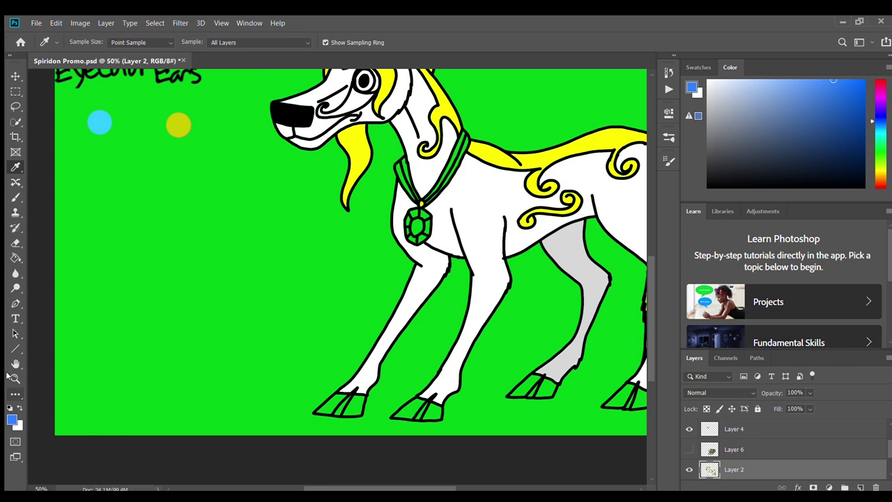
left_click(15, 378)
left_click(450, 430)
left_click(450, 430)
left_click(450, 430)
key("g")
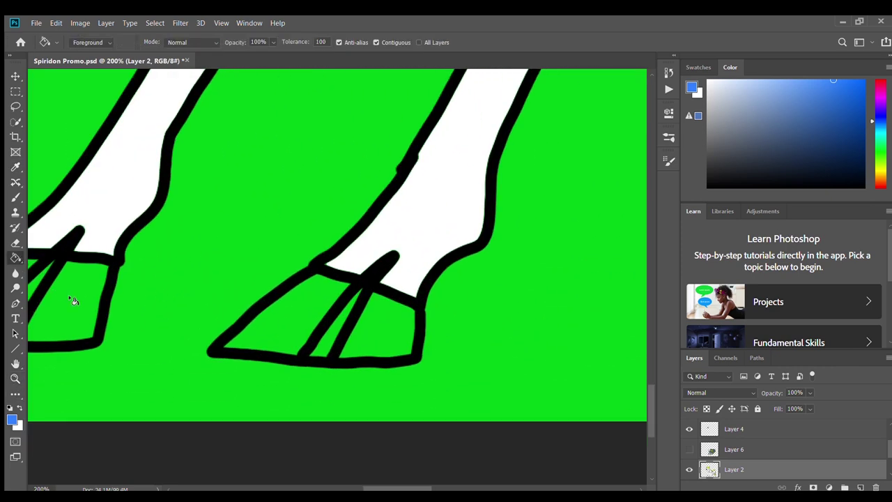
left_click(68, 295)
left_click(277, 322)
left_click(377, 324)
Step: Fill the outer sections of the two hind hooves with the same blue
mouse_move(396, 488)
left_mouse_down()
mouse_move(468, 487)
mouse_move(409, 480)
left_mouse_up()
left_click(534, 296)
left_click(470, 262)
left_click(175, 223)
left_click(125, 209)
Step: Choose a darker shade of the hoof blue and fill the narrow middle gap of all four hooves
left_click_drag(797, 126, 839, 103)
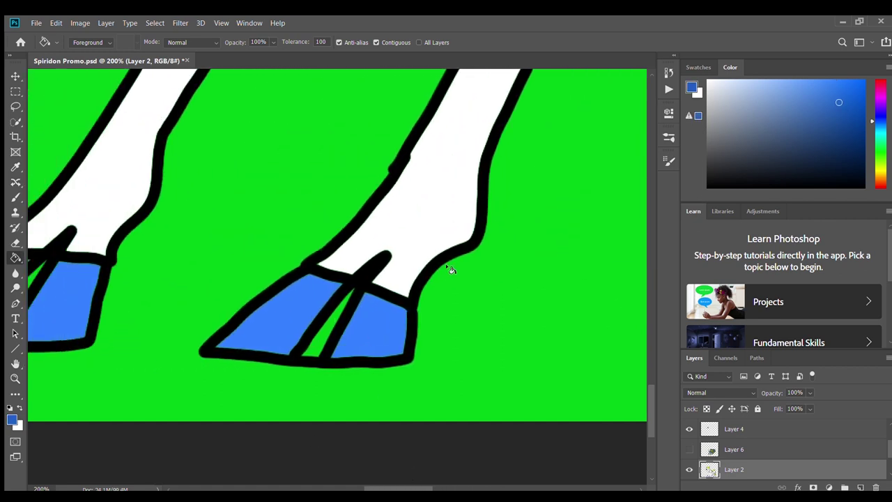
left_click(313, 350)
left_click_drag(388, 484, 384, 482)
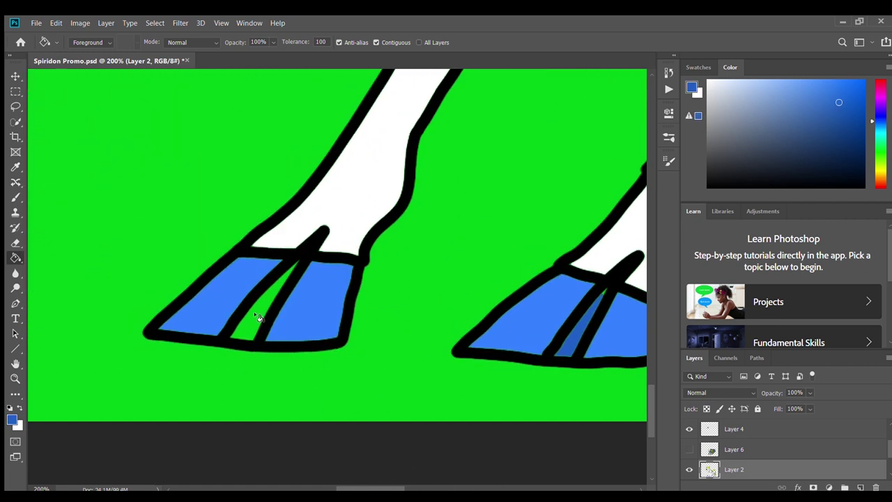
left_click(259, 313)
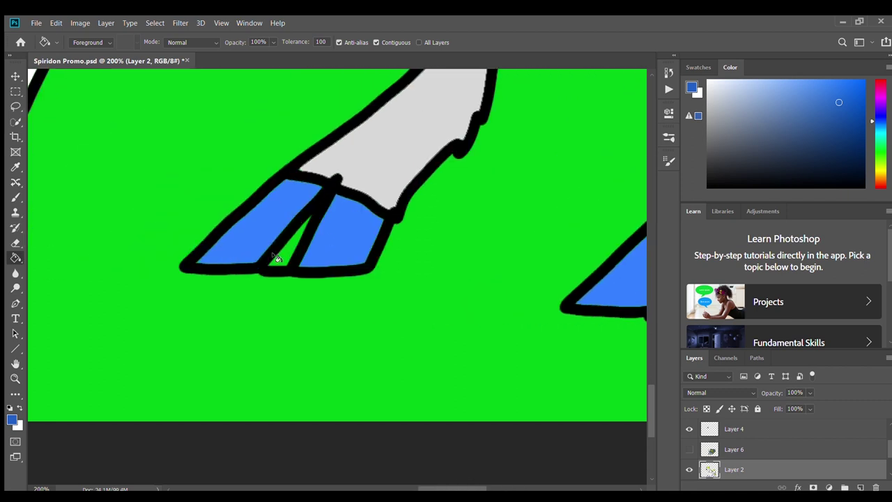
left_click(293, 244)
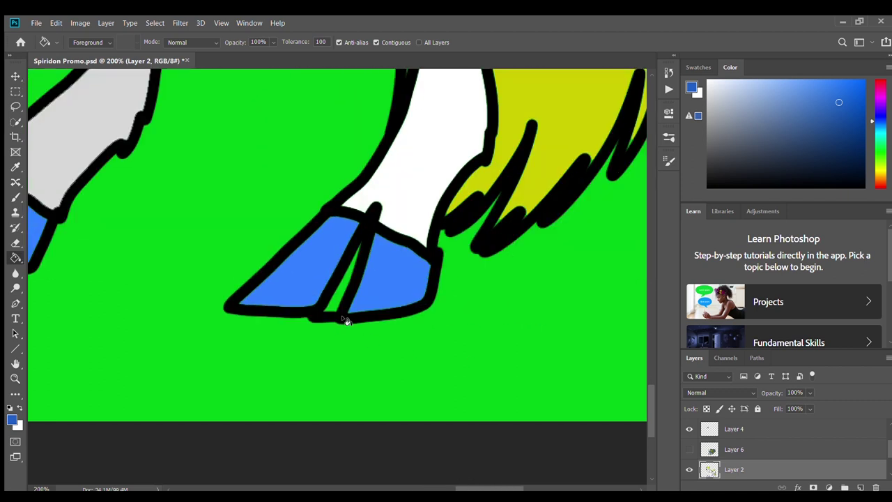
left_click(342, 292)
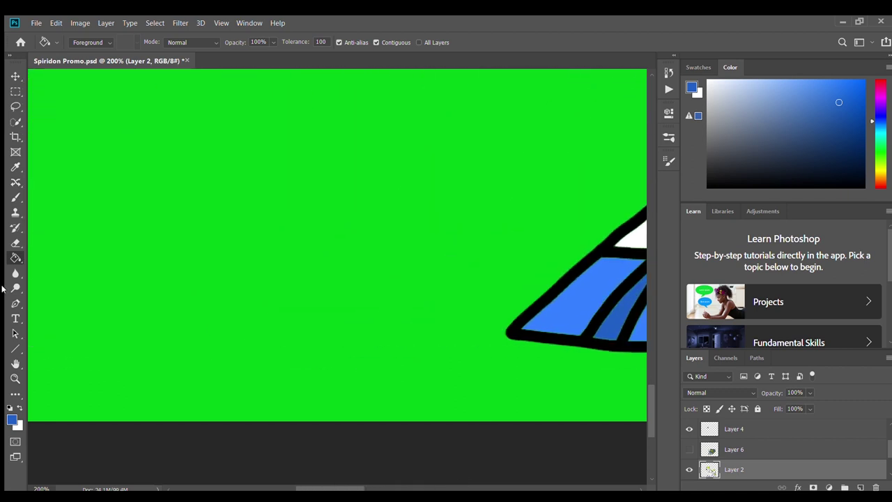
Step: Sample the lighter blue Amulet swatch and fill the amulet's neck strap with it
key("z")
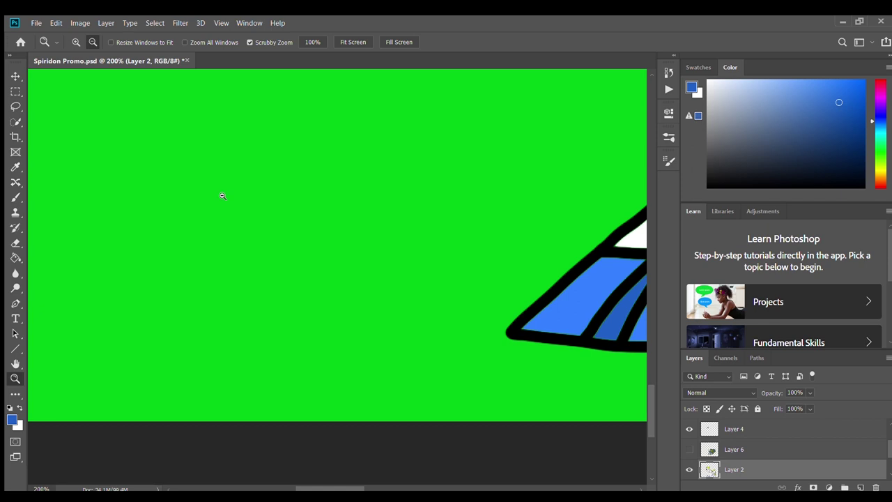
left_click(214, 193, "alt")
left_click(211, 192, "alt")
scroll(210, 192, "up", 2)
left_click(14, 166)
left_click(84, 187)
left_click(15, 259)
left_click(12, 162)
left_click(64, 186)
scroll(63, 188, "down", 1)
left_click(14, 260)
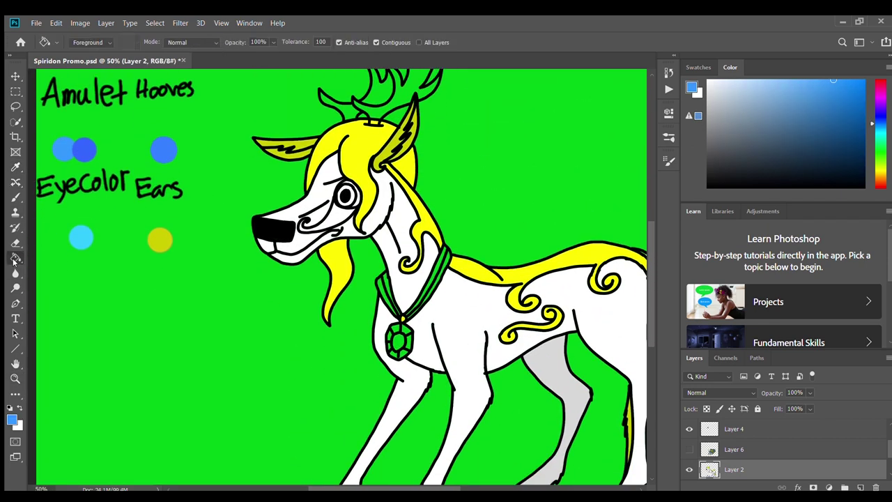
left_click(386, 278)
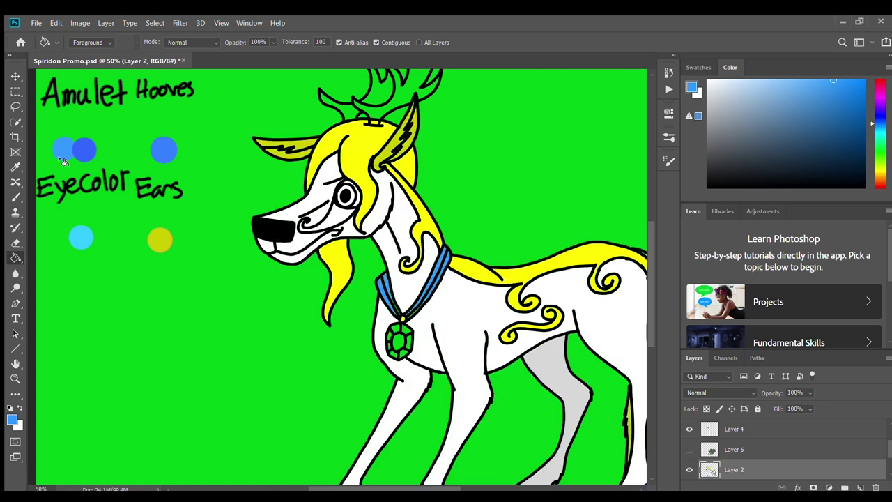
Step: Sample the darker blue Amulet swatch and fill the centre and facets of the amulet's gem
left_click(83, 148, "alt")
left_click(398, 340)
left_click(408, 336)
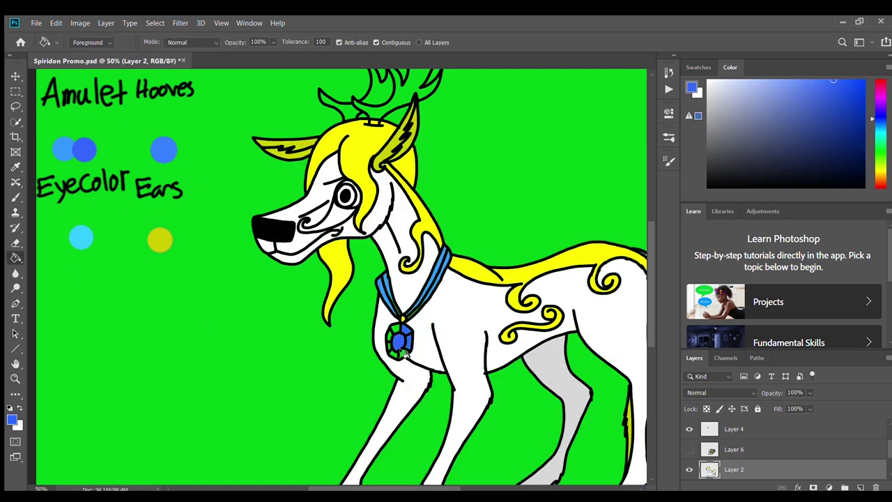
left_click(388, 340)
left_click(395, 330)
Step: Add a new layer beneath Layer 2 and brush the strap's light blue over its thin green gaps near the knot
key("z")
left_click(399, 342)
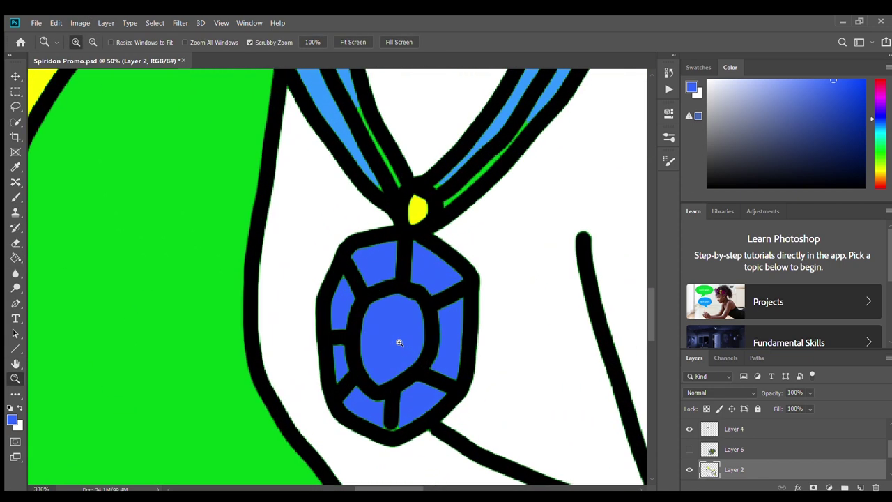
scroll(399, 342, "up", 3)
key("i")
scroll(777, 442, "down", 2)
left_click(749, 449)
left_click(755, 430)
left_click(861, 486)
left_click_drag(756, 432, 744, 455)
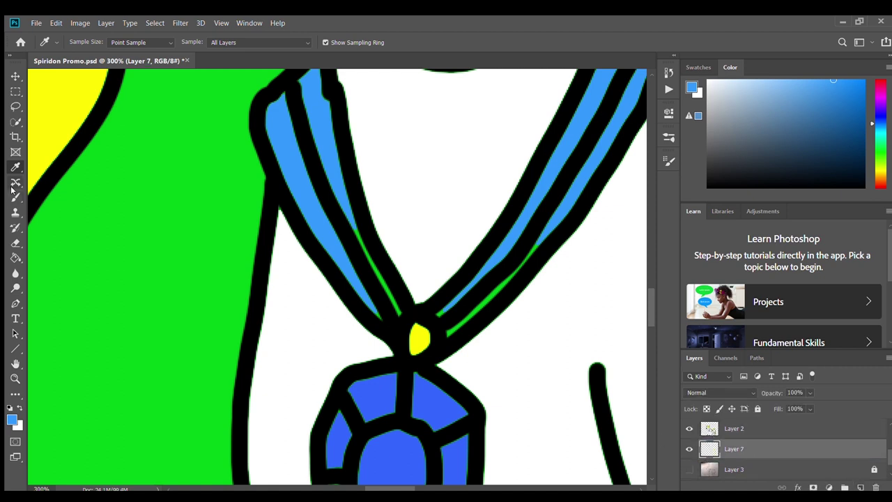
key("b")
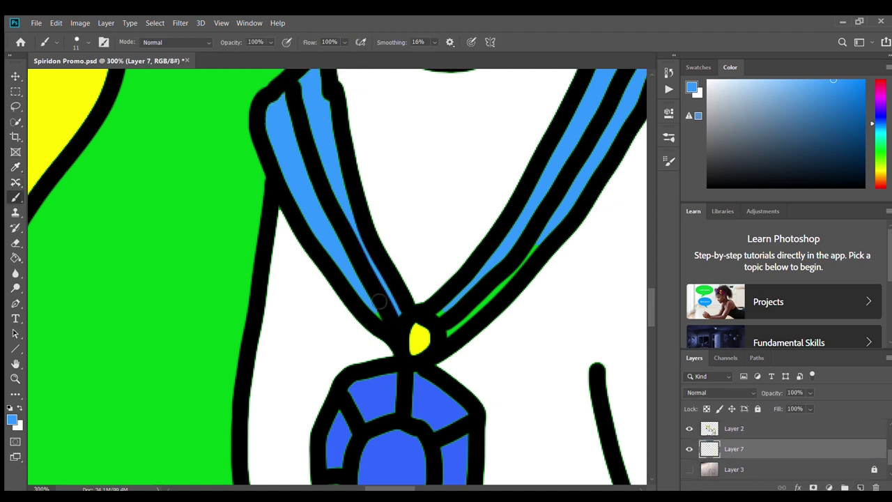
key("ctrl+z")
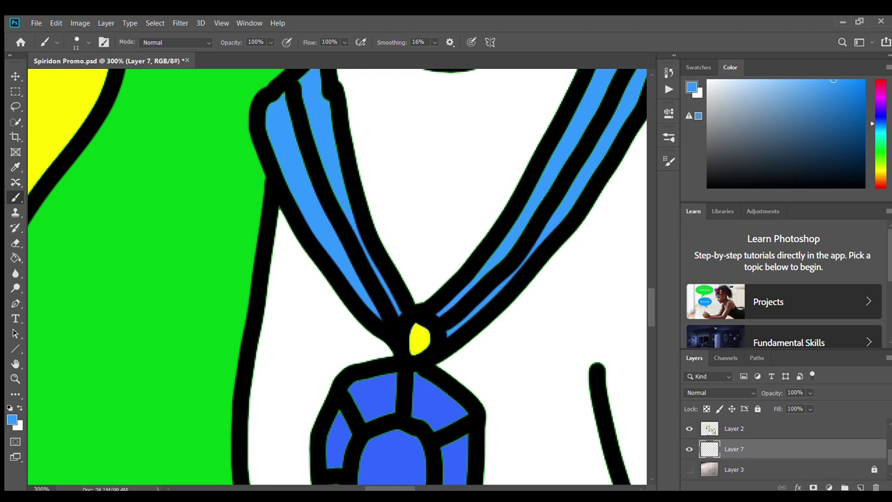
Step: Sample the hair's yellow and fill the swirl marking below the eye on Layer 4
left_click(15, 379)
left_click(92, 42)
left_click(114, 246)
left_click(114, 247)
left_click(113, 247)
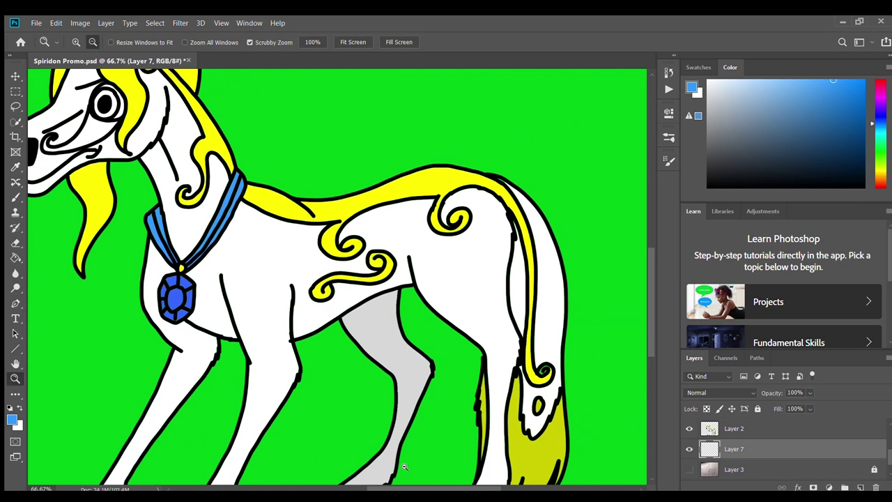
left_click_drag(484, 488, 420, 483)
scroll(425, 477, "up", 3)
scroll(739, 470, "up", 3)
left_click(754, 449)
left_click(688, 450)
left_click(689, 449)
left_click(15, 167)
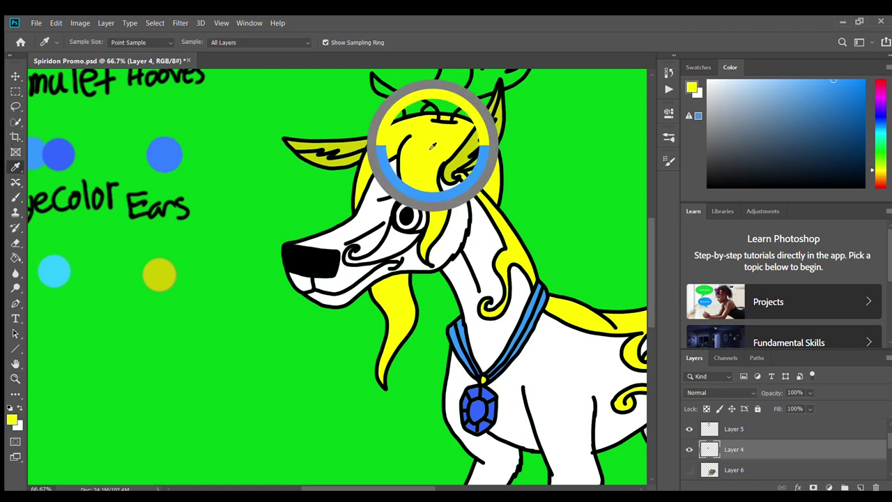
left_click(433, 147)
left_click(16, 258)
Step: Sample the light blue Eyecolor swatch and fill the iris of the deer's eye with it
scroll(345, 351, "up", 5)
scroll(345, 351, "left", 2)
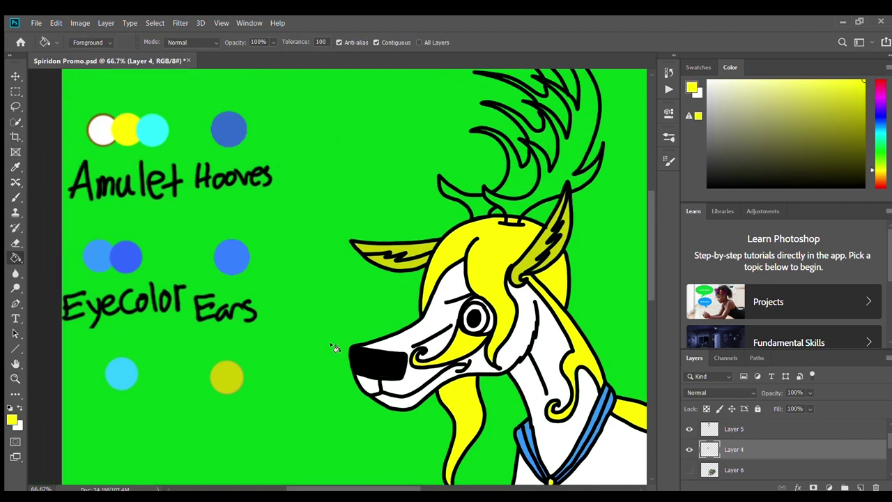
scroll(139, 334, "down", 2)
left_click(120, 391, "alt")
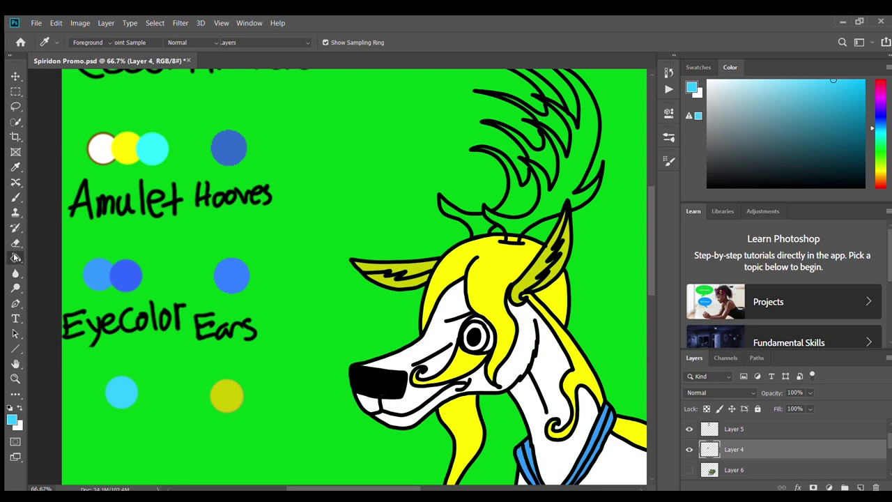
left_click(479, 344)
Step: Add a new layer above Layer 4 and paint a round white highlight on the upper edge of the iris
key("z")
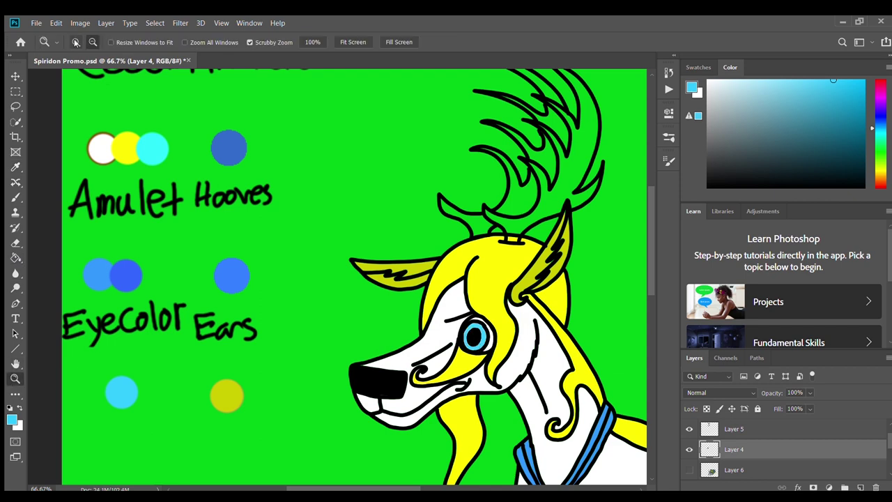
left_click_drag(495, 335, 495, 332)
key("x")
key("b")
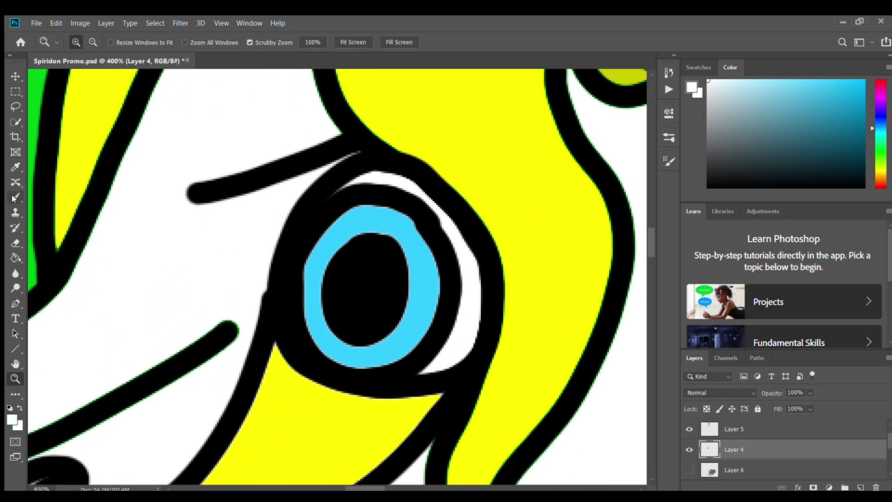
left_click(860, 487)
left_click_drag(415, 239, 411, 237)
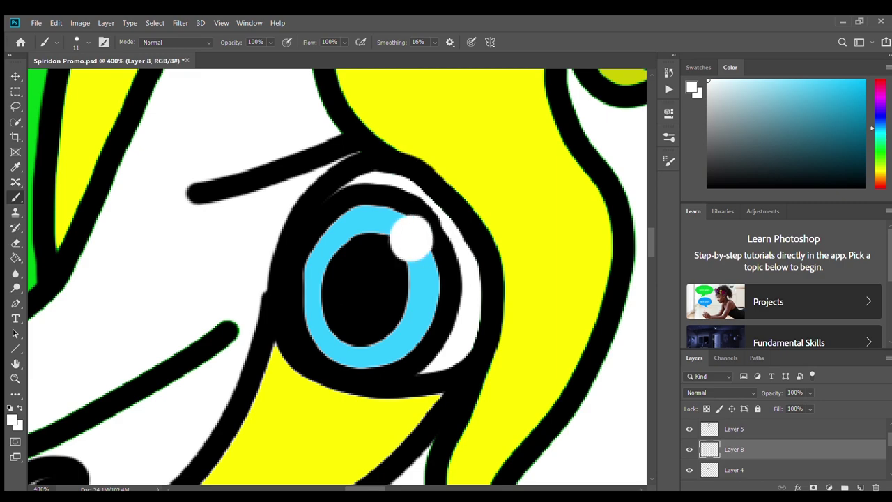
Step: Sample the blue Antlers swatch and fill all sections of both antlers with it on Layer 5
left_click(16, 378)
left_click(93, 43)
left_click(366, 255)
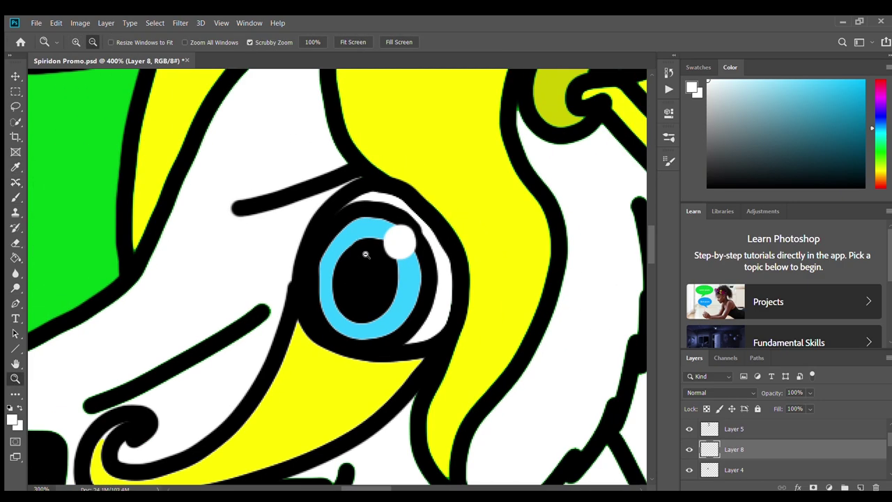
left_click(366, 255)
left_click(366, 255)
left_click(366, 256)
scroll(366, 255, "down", 1)
scroll(204, 220, "up", 2)
left_click(204, 219)
scroll(172, 246, "up", 1)
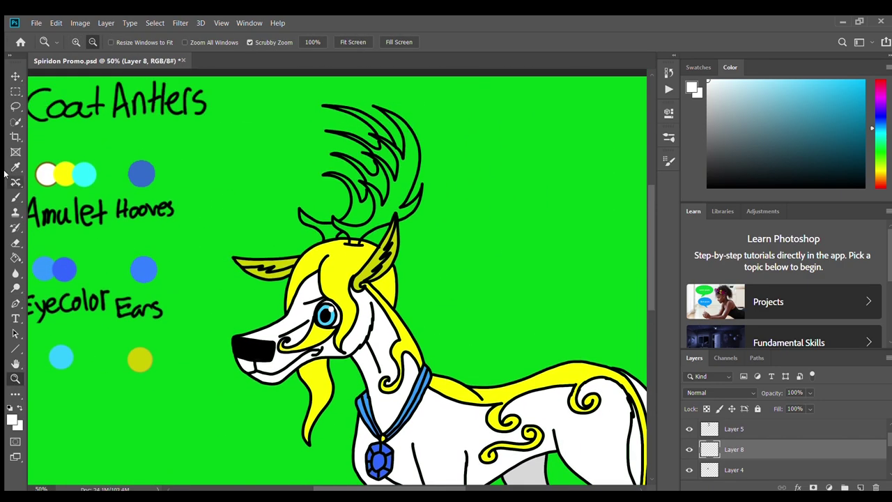
left_click(16, 167)
scroll(718, 448, "up", 1)
left_click(718, 449)
left_click(129, 174)
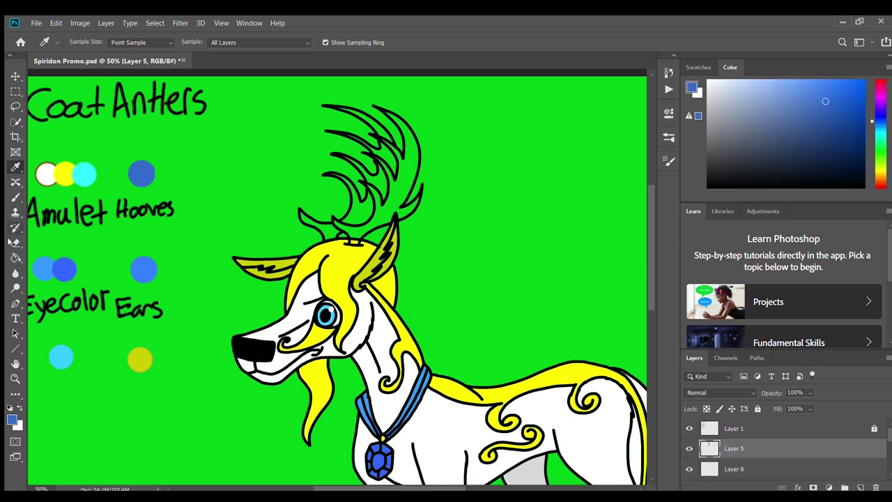
key("g")
left_click(394, 202)
left_click(382, 182)
left_click(385, 159)
left_click(382, 134)
left_click(333, 233)
left_click(355, 202)
Step: Examine the antlers up close for unfilled gaps, with Layer 7 and the Brush ready for touch-ups
key("z")
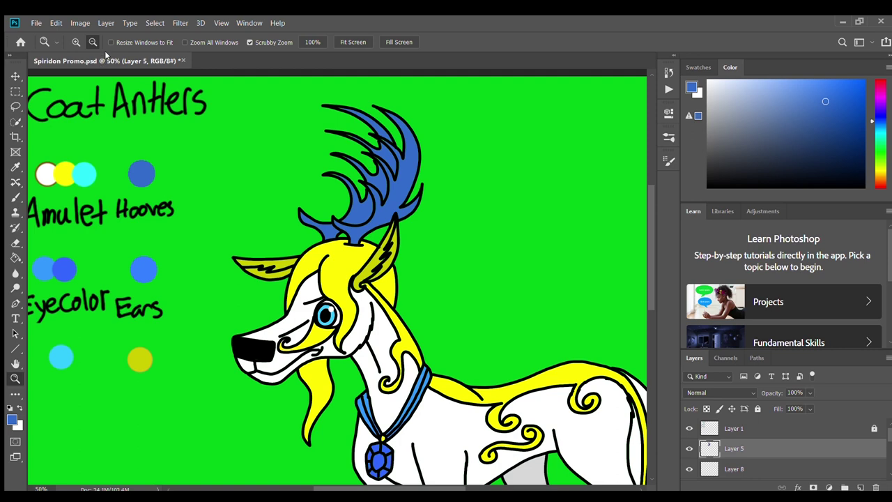
left_click(353, 121)
left_click(352, 120)
left_click(354, 115)
scroll(747, 451, "down", 5)
left_click(747, 450)
left_click(746, 449)
left_click(15, 197)
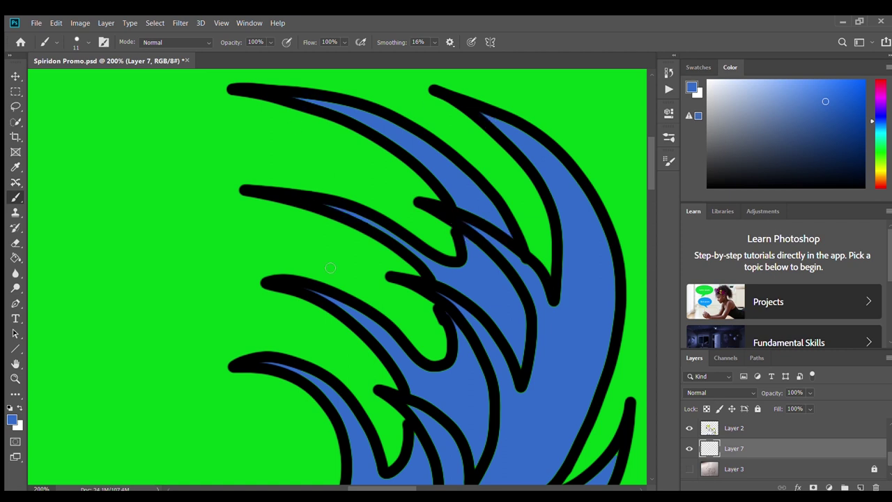
scroll(400, 403, "down", 3)
scroll(275, 366, "down", 1)
scroll(343, 327, "down", 2)
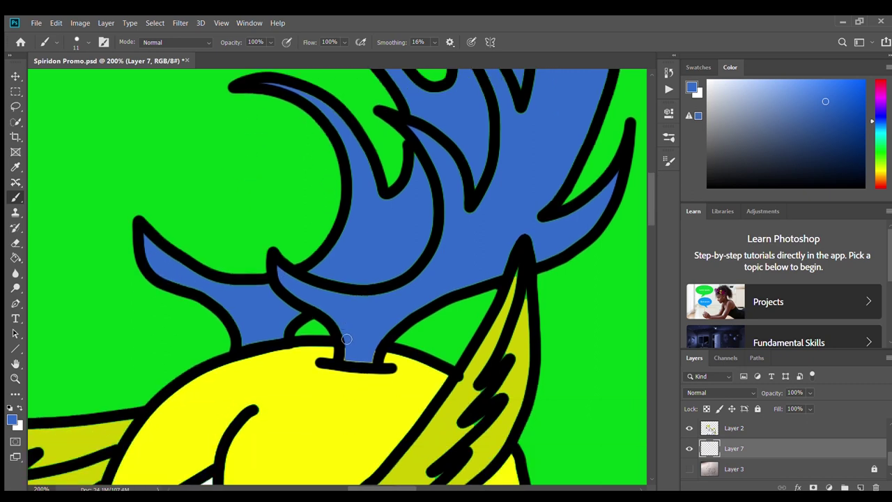
Step: Select Layer 2 and sample the cyan Coat swatch as the painting colour
scroll(736, 468, "up", 1)
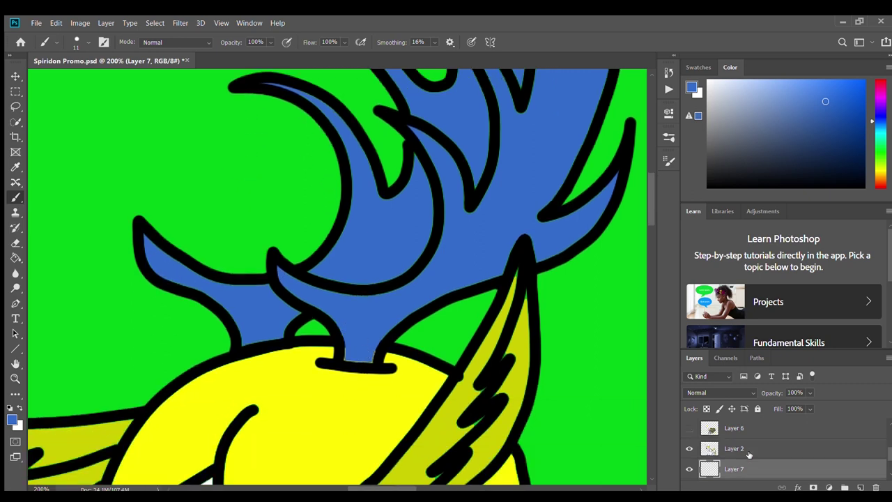
scroll(267, 249, "down", 5)
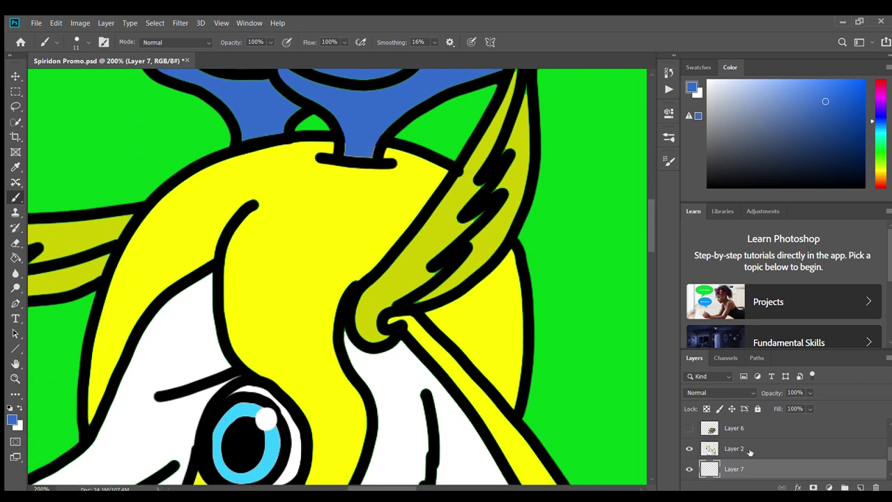
left_click(750, 452)
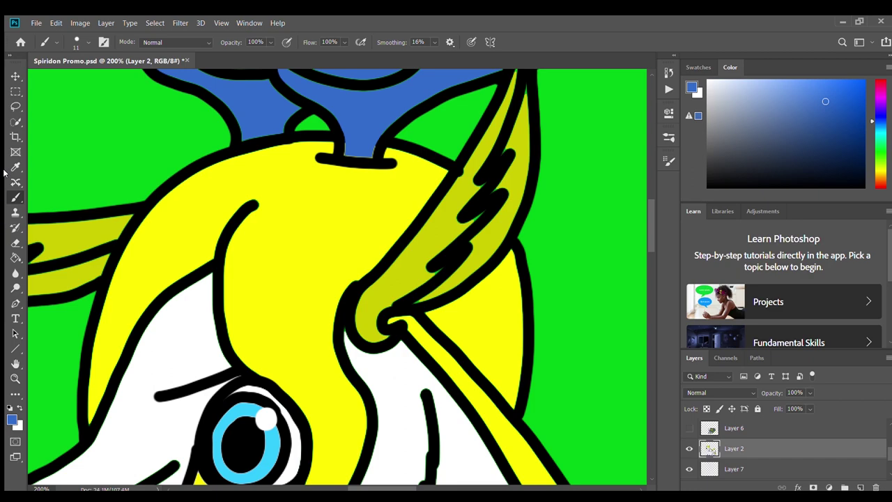
key("i")
left_click(15, 364)
left_click_drag(133, 216, 354, 193)
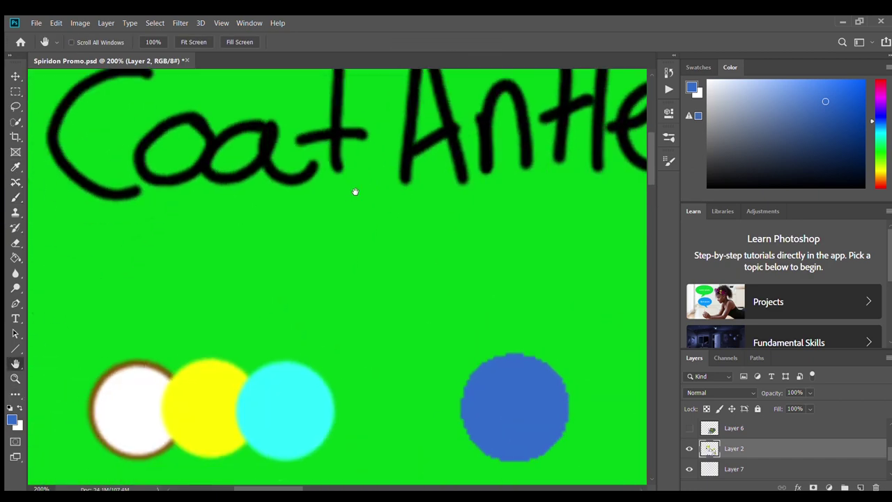
left_click(15, 166)
left_click(352, 325)
Step: Draw cyan boundary lines inside the deer's yellow forelock, crown and back hair with a 4 px brush
left_click(13, 365)
left_click_drag(507, 480, 22, 183)
left_click_drag(635, 418, 256, 274)
left_click(14, 199)
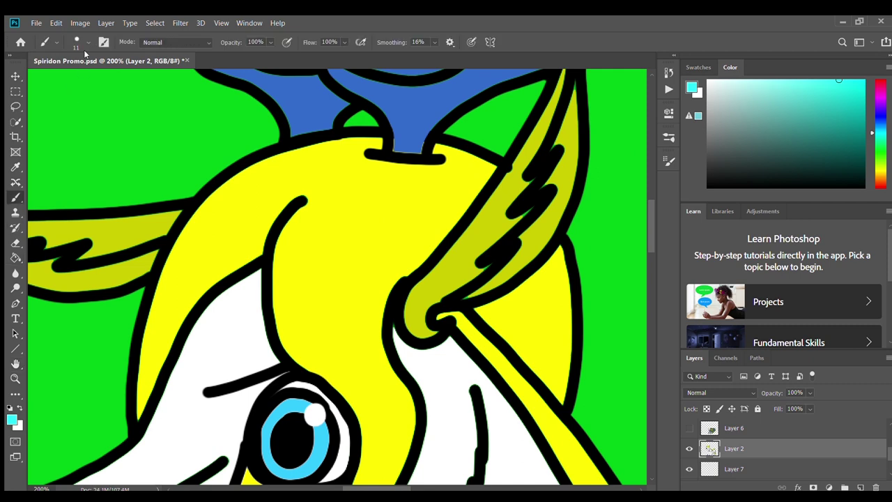
scroll(391, 244, "down", 3)
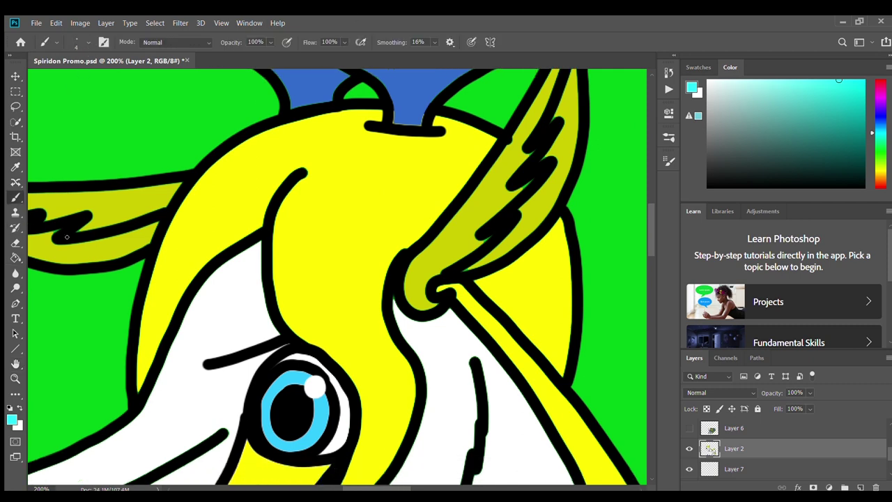
mouse_move(434, 174)
left_mouse_down()
mouse_move(374, 202)
mouse_move(357, 437)
mouse_move(322, 285)
mouse_move(325, 134)
mouse_move(250, 178)
left_mouse_up()
mouse_move(148, 276)
left_mouse_down()
mouse_move(191, 173)
mouse_move(269, 100)
mouse_move(340, 77)
left_mouse_up()
scroll(341, 78, "up", 3)
mouse_move(199, 232)
left_mouse_down()
mouse_move(297, 151)
mouse_move(365, 133)
left_mouse_up()
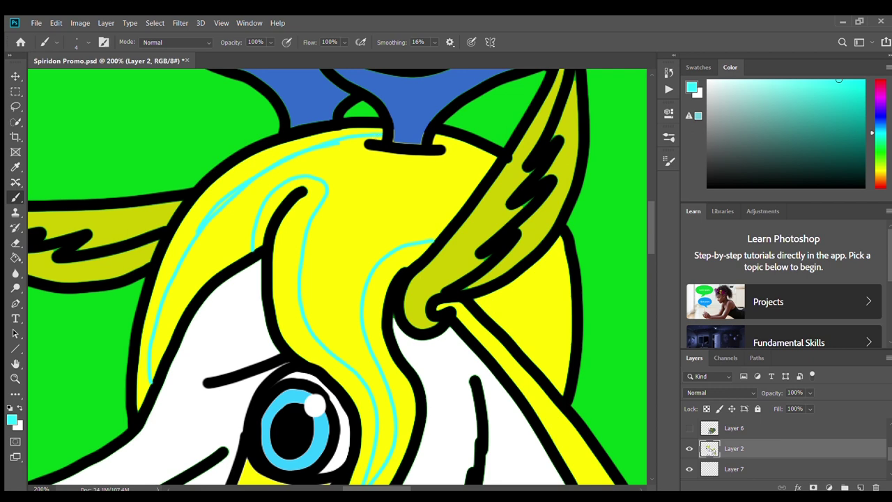
left_click_drag(443, 146, 483, 156)
left_click_drag(551, 245, 559, 339)
key("ctrl+z")
left_click_drag(551, 267, 551, 376)
Step: Fill the outlined inner areas of the crown hair and the hair behind the ear with cyan
key("g")
left_click(216, 242)
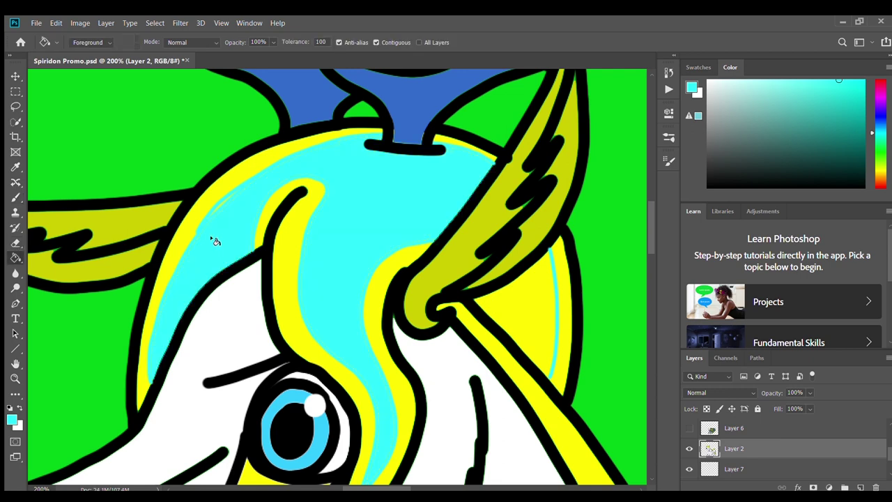
key("b")
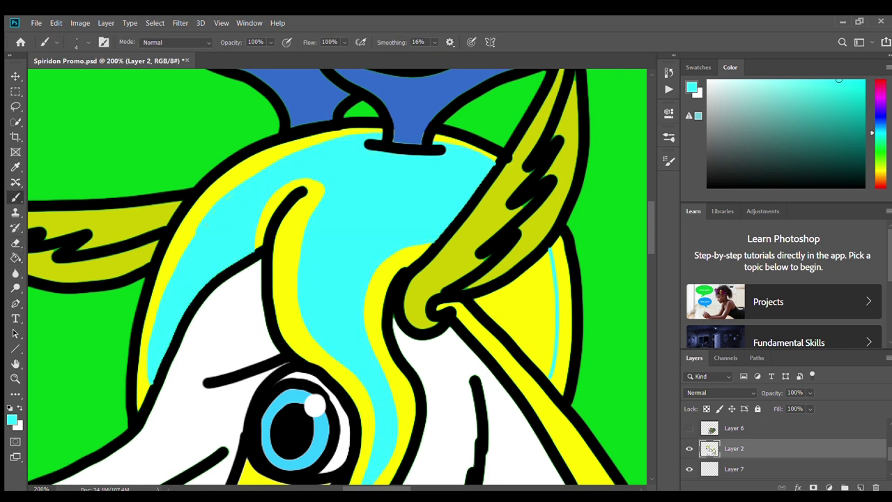
key("g")
left_click(513, 305)
Step: Outline a cyan inner stripe within the deer's yellow beard and fill it with the same cyan
scroll(409, 339, "down", 10)
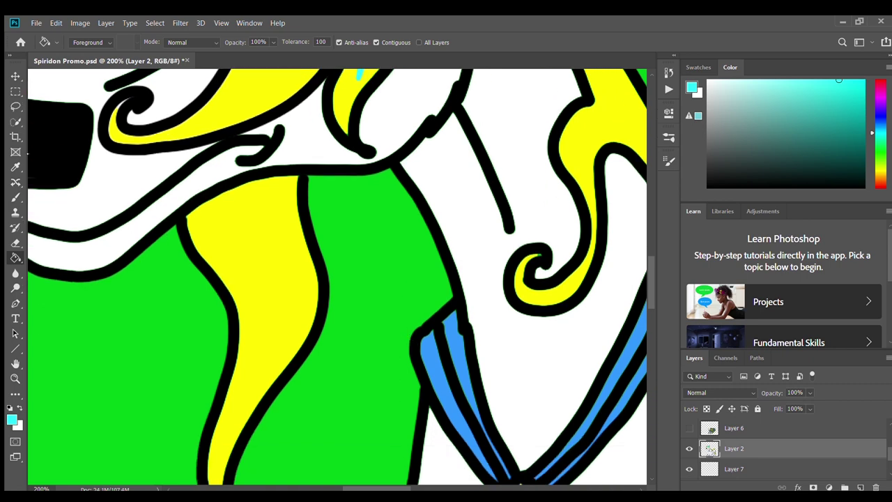
key("b")
scroll(338, 277, "up", 8)
scroll(337, 277, "down", 8)
mouse_move(207, 192)
left_mouse_down()
mouse_move(252, 288)
mouse_move(225, 425)
mouse_move(292, 295)
mouse_move(283, 175)
left_mouse_up()
key("g")
left_click(246, 215)
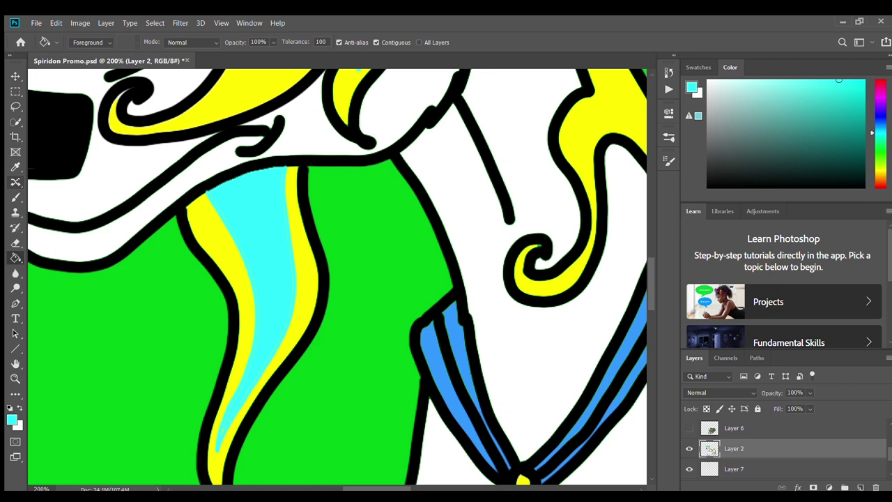
Step: Sample black from the nose and touch up the outlines bordering the cyan beard and hair with the Brush
key("i")
left_click(60, 129)
key("b")
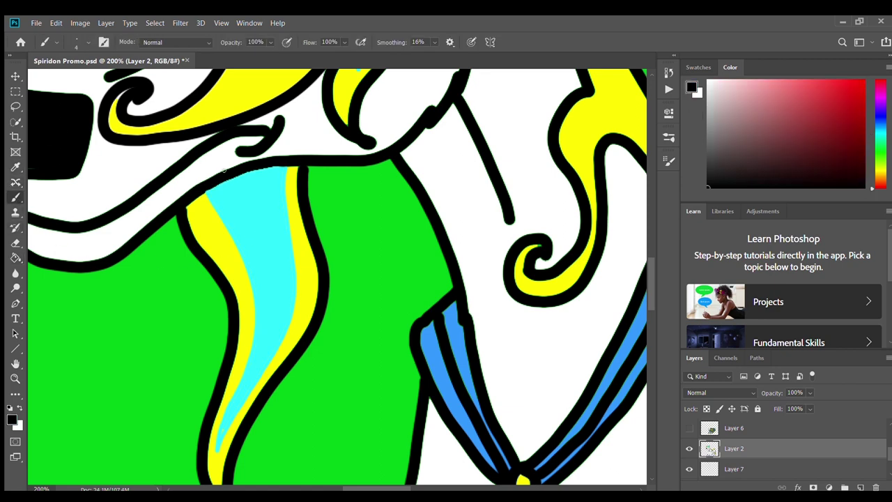
scroll(225, 170, "up", 10)
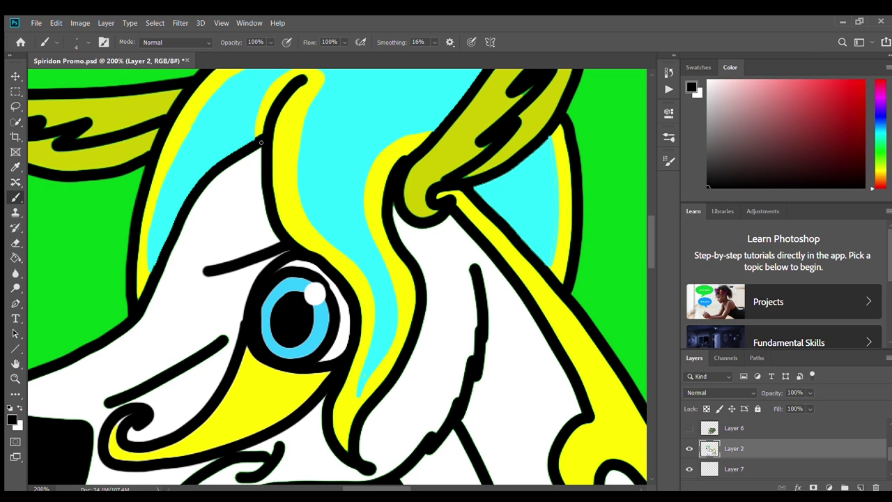
scroll(255, 145, "up", 1)
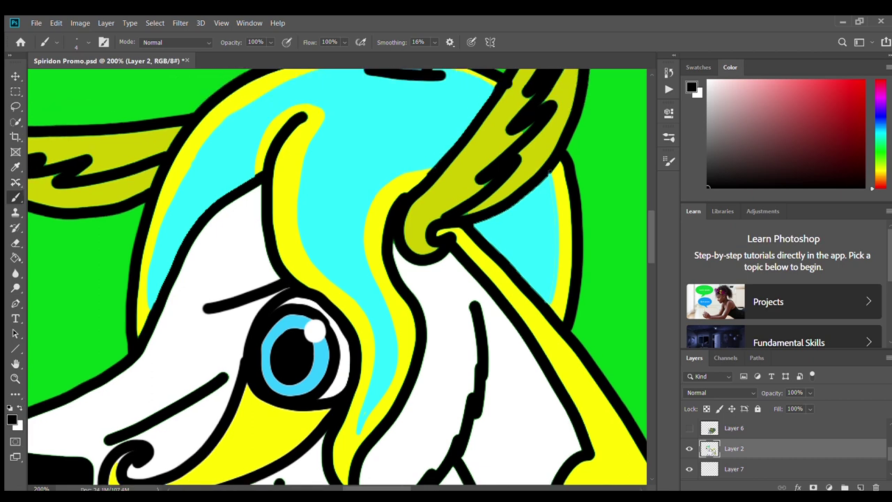
scroll(446, 209, "up", 4)
Step: Sample the ear's yellow-green and then the beard's cyan for brush touch-ups along the coloured edges
key("i")
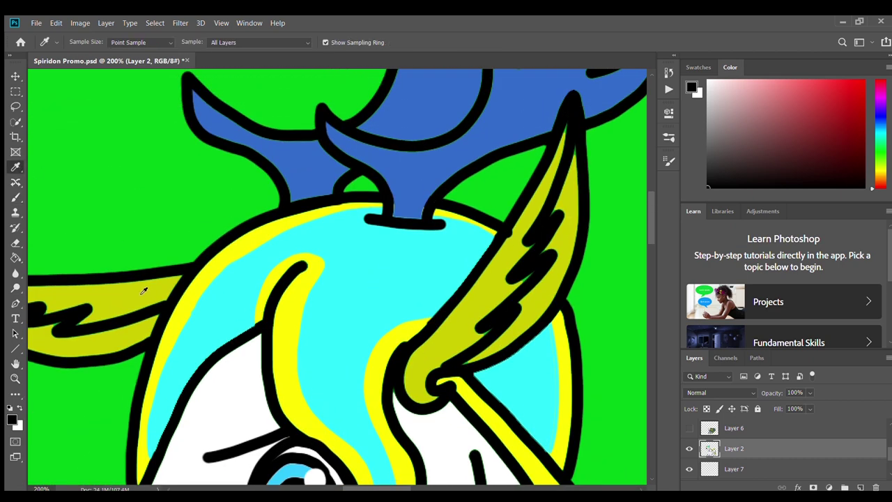
left_click(141, 292)
key("b")
scroll(94, 326, "down", 10)
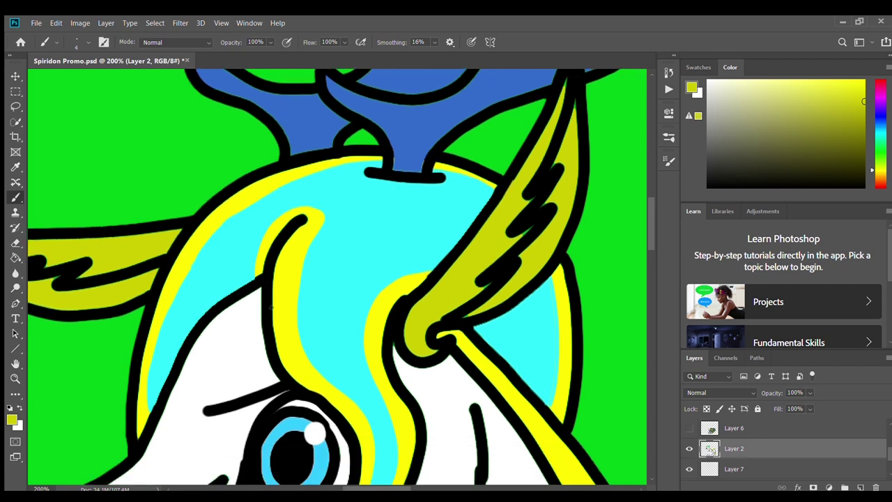
scroll(94, 326, "down", 1)
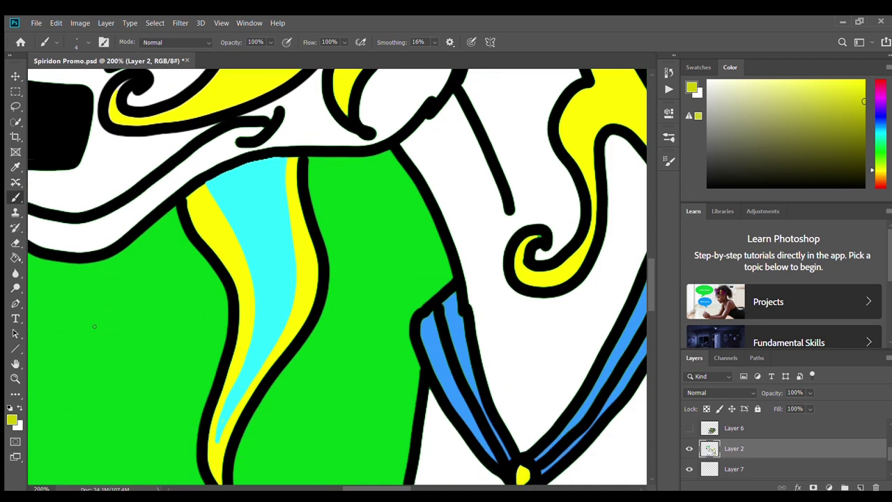
left_click(217, 412, "alt")
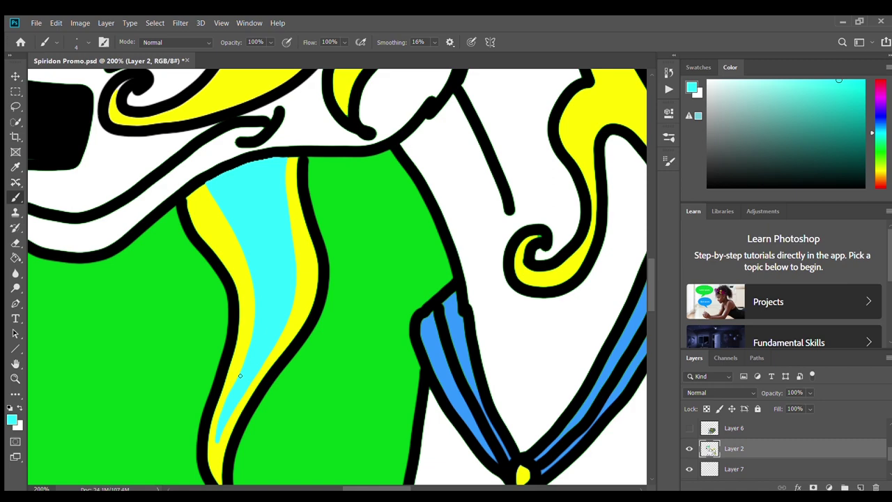
Step: Make Layer 6 with the deer's robe visible again
key("z")
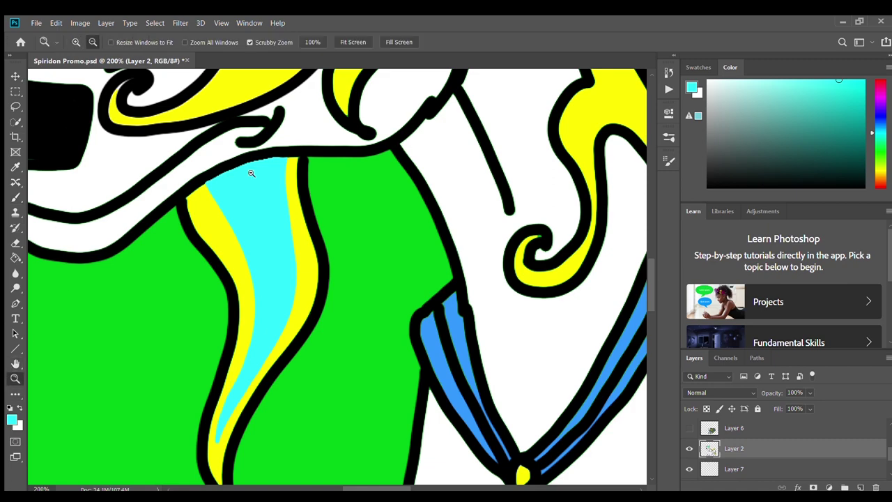
left_click(252, 172, "alt")
left_click(252, 173, "alt")
left_click(252, 172, "alt")
scroll(313, 230, "up", 3)
scroll(446, 312, "down", 3)
scroll(745, 453, "down", 1)
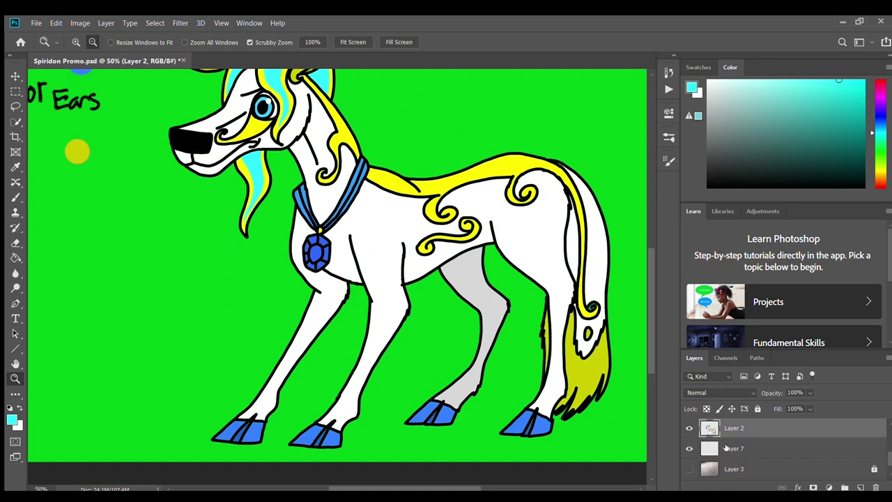
scroll(718, 447, "up", 2)
left_click(689, 448)
scroll(384, 304, "up", 1)
Step: Sample the robe's slate blue-grey as the fill colour
key("i")
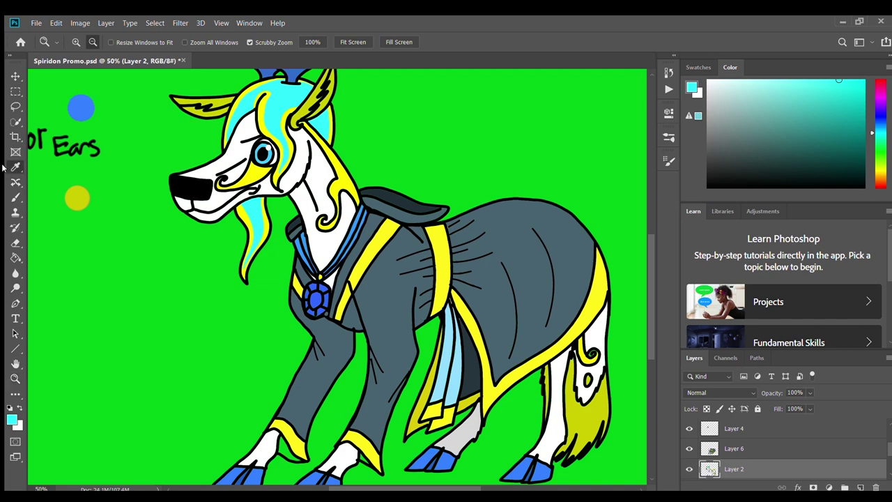
left_click(384, 303)
key("g")
left_click(443, 361)
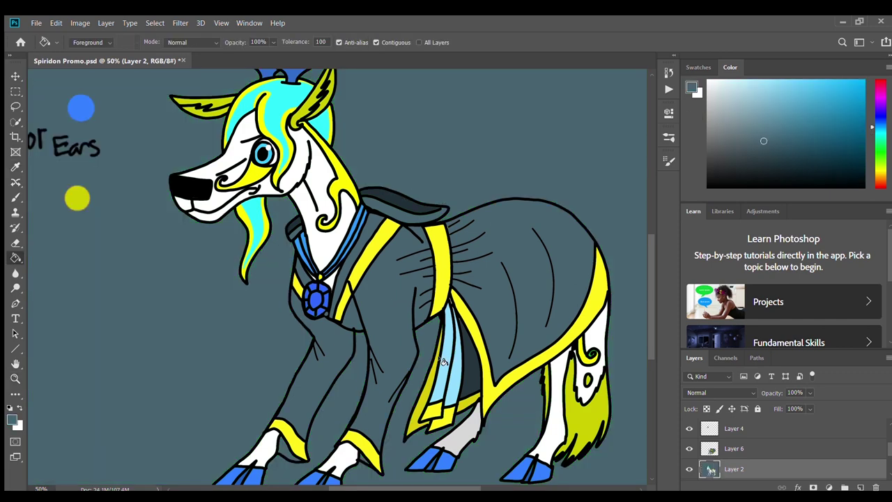
key("s")
key("ctrl+z")
Step: Fill both light blue strips of the hanging sash on Layer 6 with the robe's slate blue-grey
left_click(725, 454)
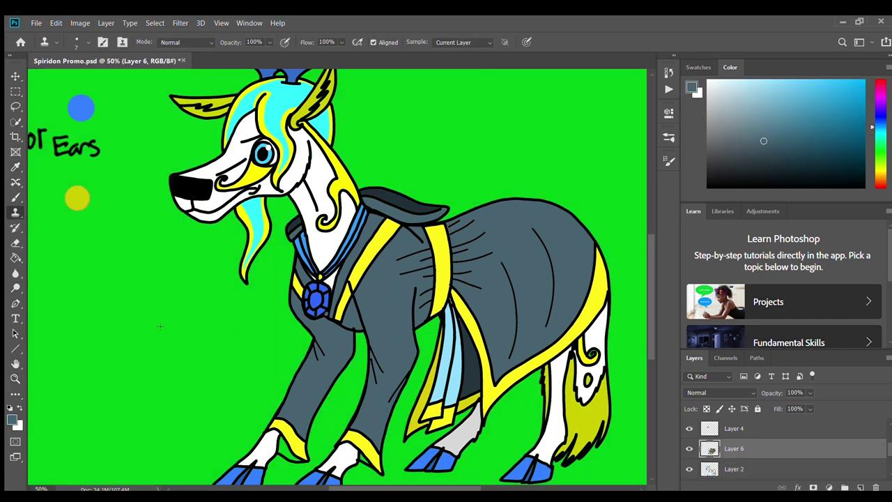
key("g")
left_click(442, 349)
left_click(454, 355)
Step: Select Layer 7 and make the pencil sketch on Layer 3 visible
scroll(79, 207, "down", 2)
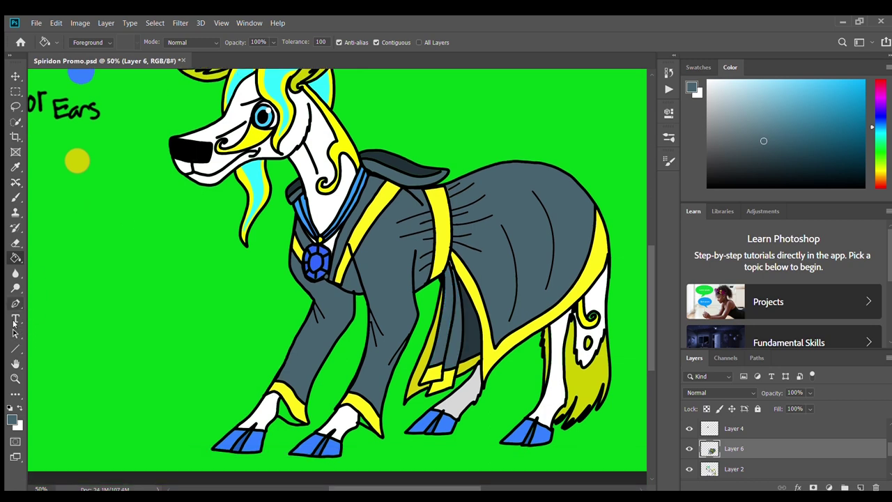
scroll(348, 279, "left", 5)
scroll(743, 452, "down", 2)
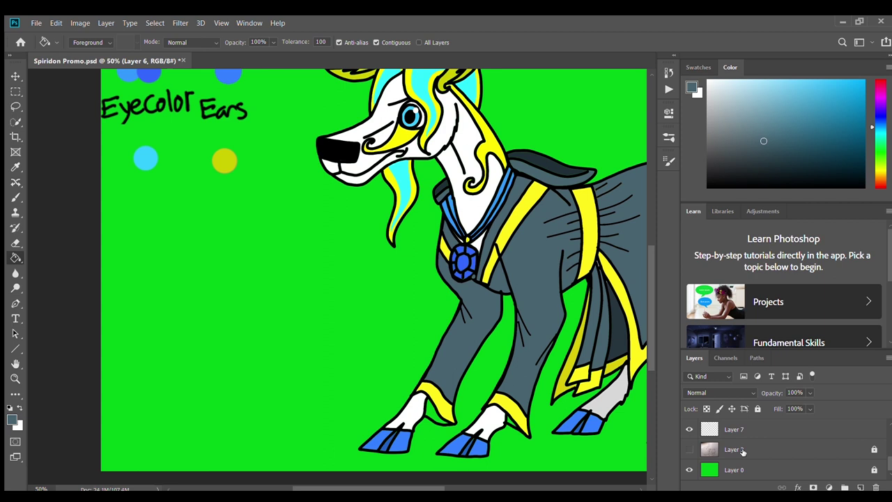
left_click(773, 430)
left_click(690, 449)
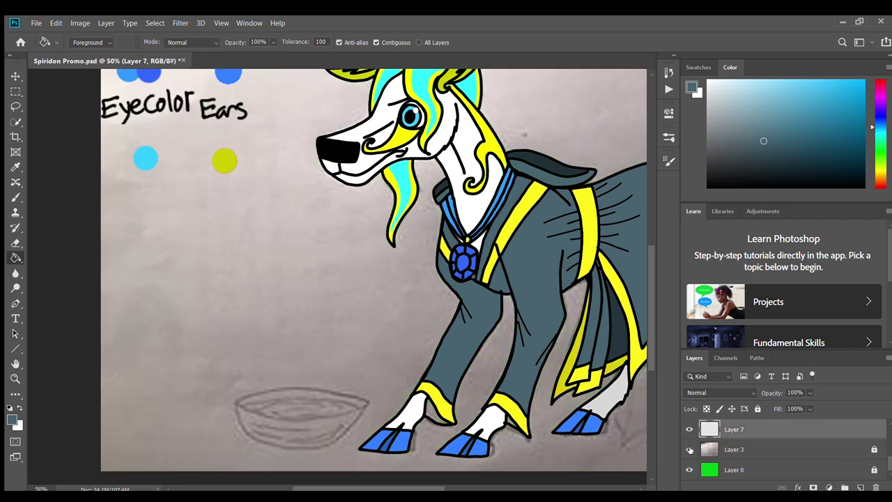
Step: Set the foreground colour to black and add a new layer directly above Layer 7
left_click_drag(769, 111, 686, 248)
scroll(869, 477, "up", 1)
left_click(860, 487)
scroll(140, 266, "down", 1)
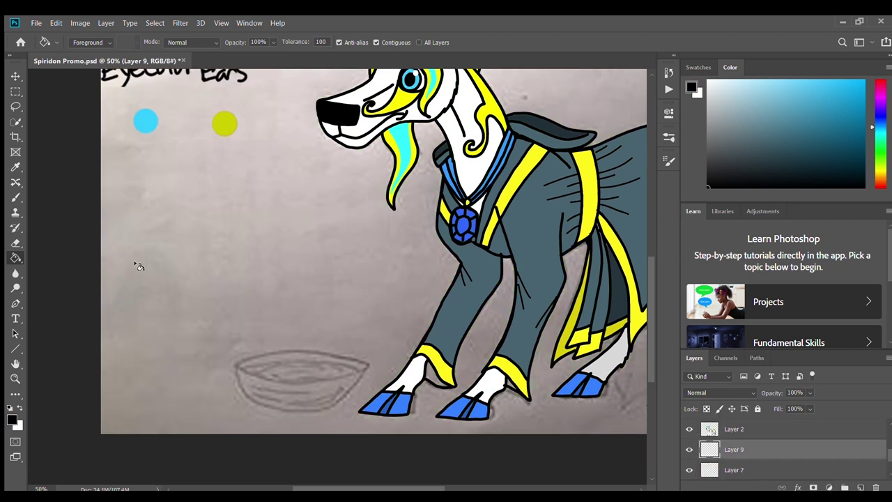
Step: Ink the sketched bowl's rim and body outline in black on Layer 9 with an 11 px brush
left_click(14, 198)
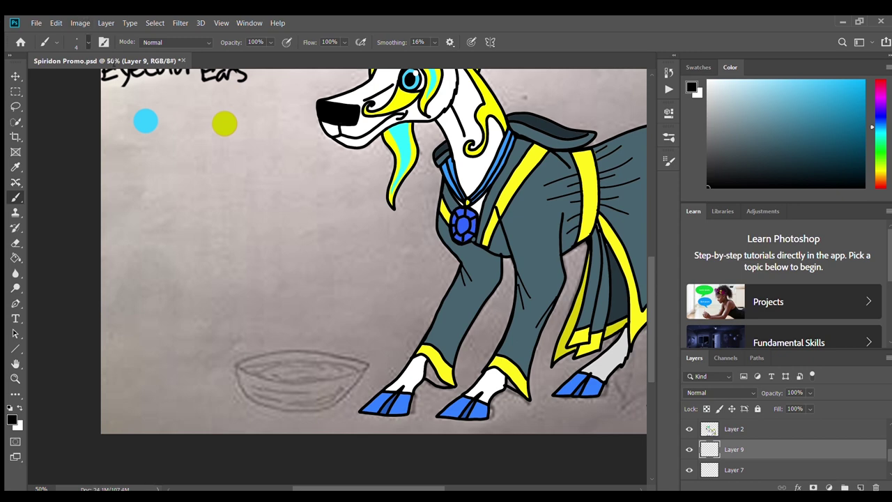
left_click(16, 379)
left_click(76, 43)
left_click(279, 373)
left_click(279, 373)
left_click(279, 372)
scroll(278, 373, "down", 3)
scroll(278, 373, "right", 1)
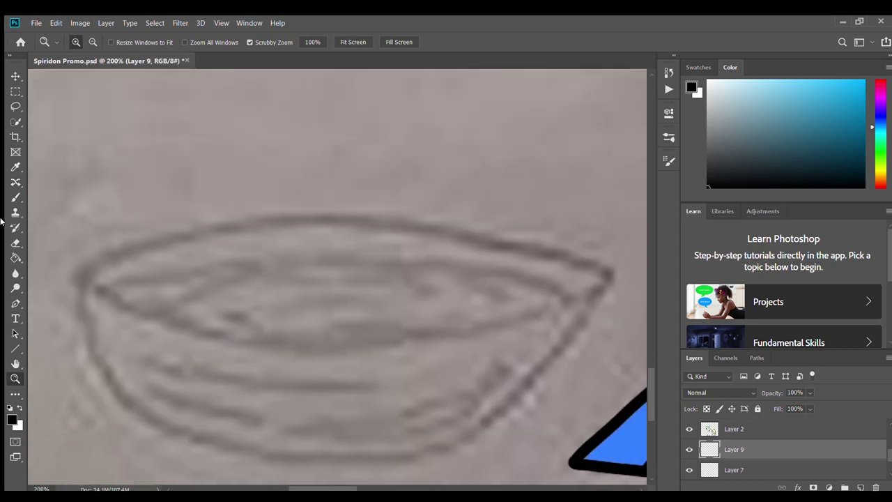
left_click(15, 198)
mouse_move(610, 284)
left_mouse_down()
mouse_move(509, 329)
mouse_move(159, 313)
mouse_move(207, 226)
mouse_move(485, 230)
mouse_move(615, 282)
mouse_move(465, 446)
mouse_move(199, 449)
mouse_move(94, 321)
mouse_move(81, 285)
left_mouse_up()
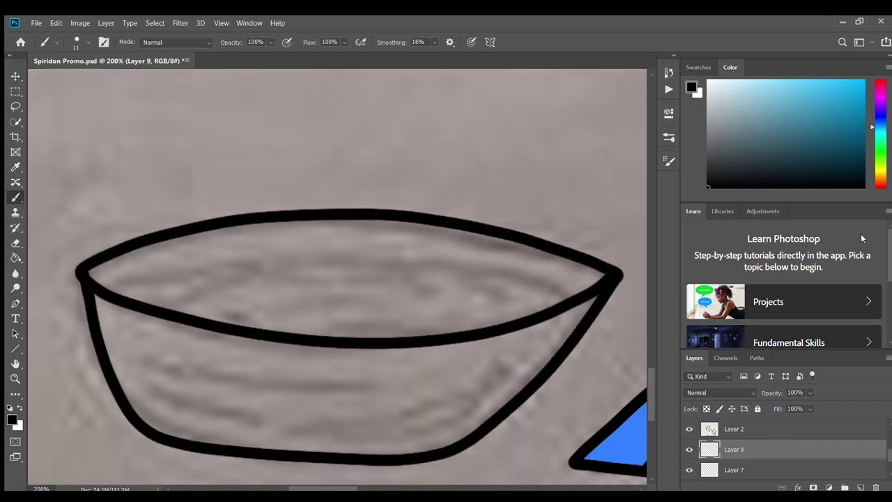
Step: Choose a dark red and fill the outer body of the bowl with it
left_click_drag(877, 162, 876, 187)
left_click(864, 99)
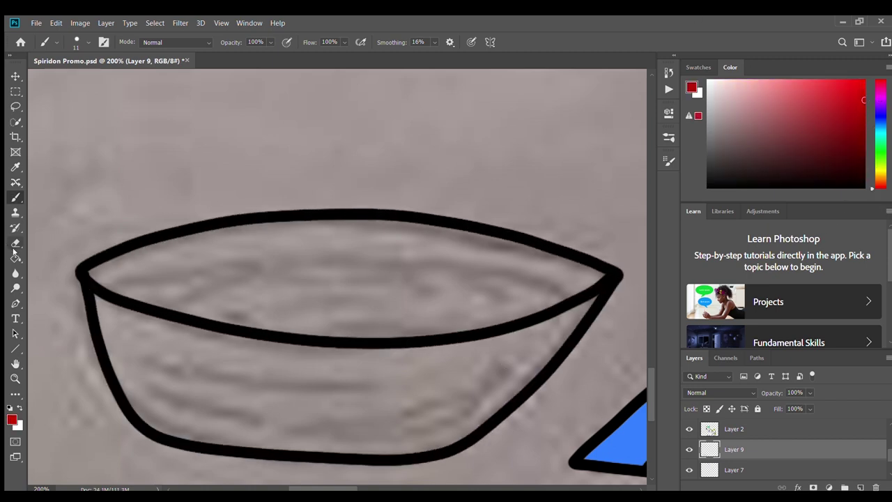
left_click(16, 258)
left_click(418, 409)
Step: Choose a light blue, draw a curved water line inside the bowl and fill the area below it
left_click_drag(741, 168, 4, 204)
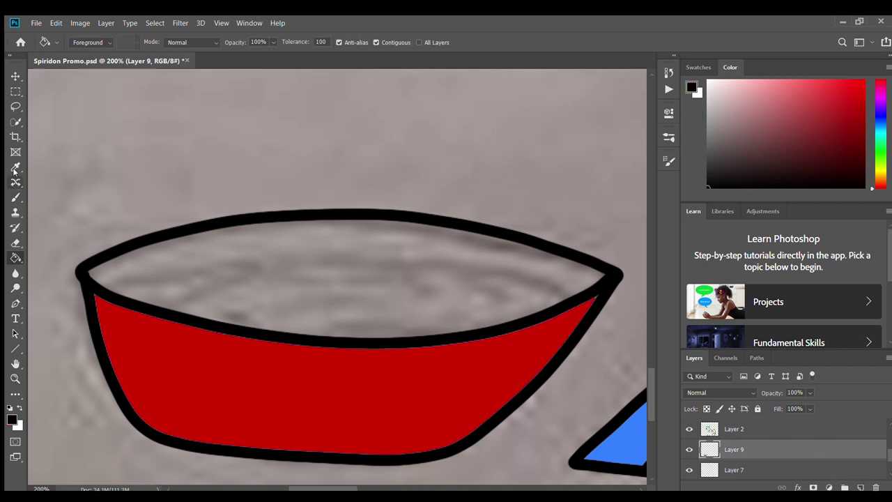
left_click(878, 120)
mouse_move(846, 120)
left_mouse_down()
mouse_move(784, 67)
mouse_move(802, 67)
left_mouse_up()
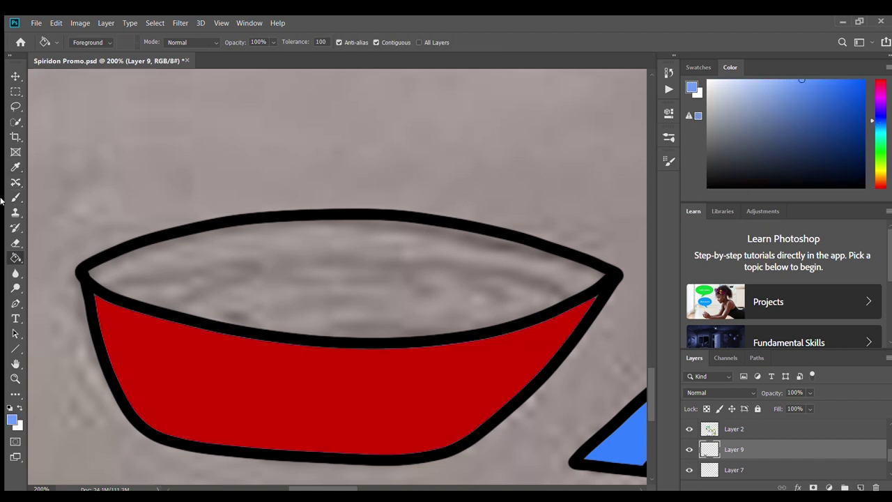
left_click(15, 197)
mouse_move(115, 292)
left_mouse_down()
mouse_move(362, 256)
mouse_move(589, 288)
left_mouse_up()
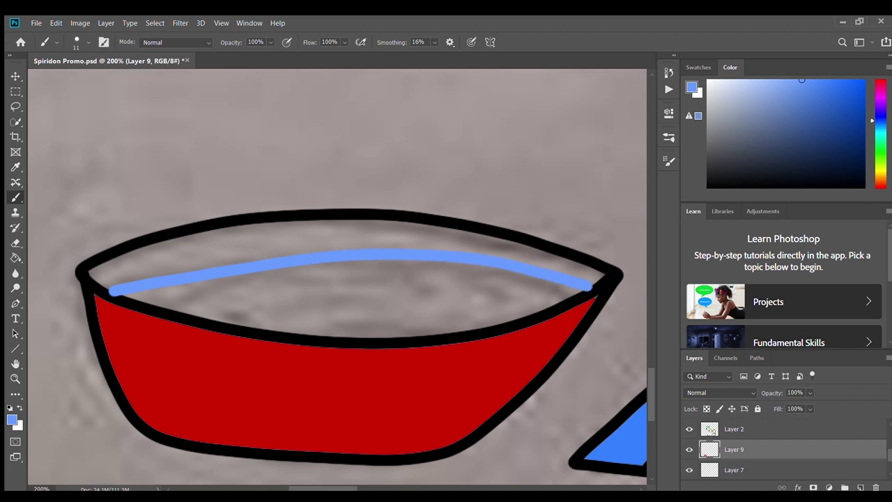
key("g")
left_click(223, 301)
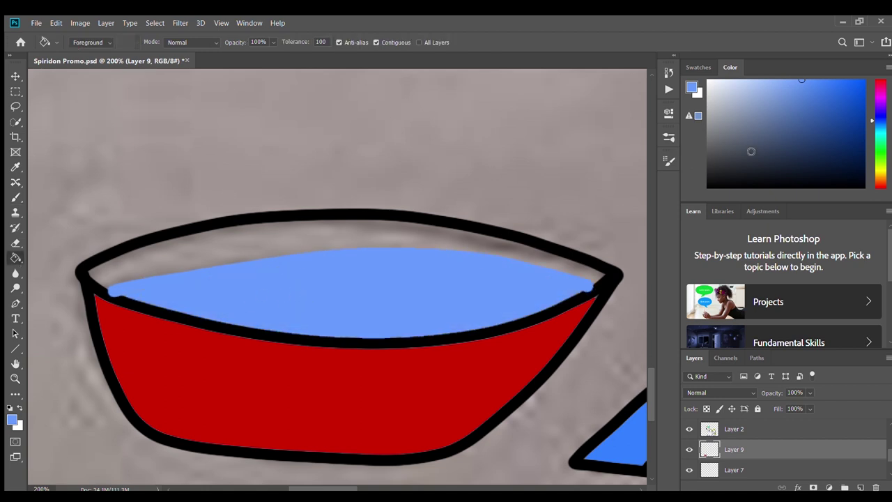
Step: Touch up the rim outline in black at the water's ends, and fill the bowl's inner wall with a muted red
key("d")
key("b")
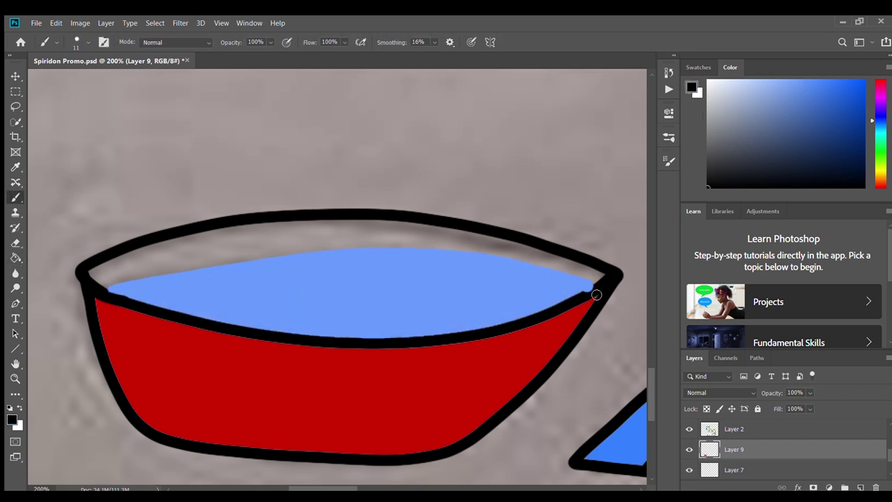
key("i")
left_click(197, 384)
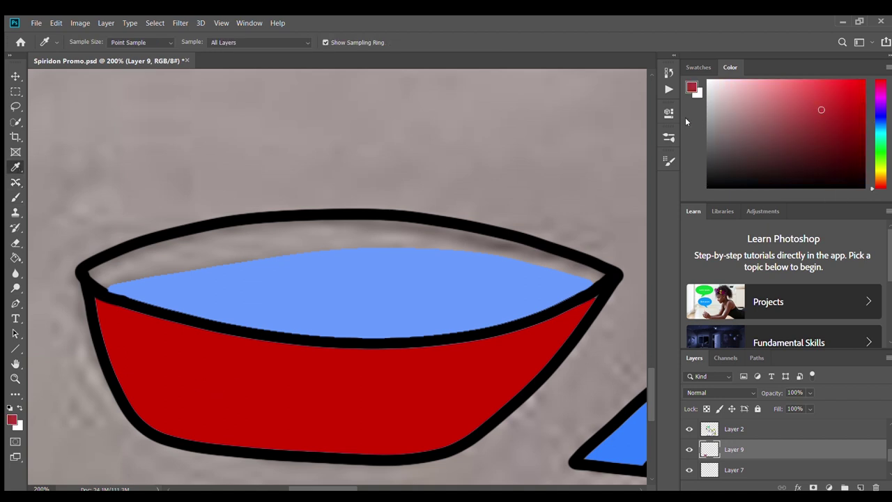
left_click(15, 257)
left_click(132, 252)
Step: On a new layer above Layer 9, paint pale blue and bright sky-blue swirls over the water with a 9 px brush
left_click(830, 126)
left_click(882, 126)
left_click(743, 82)
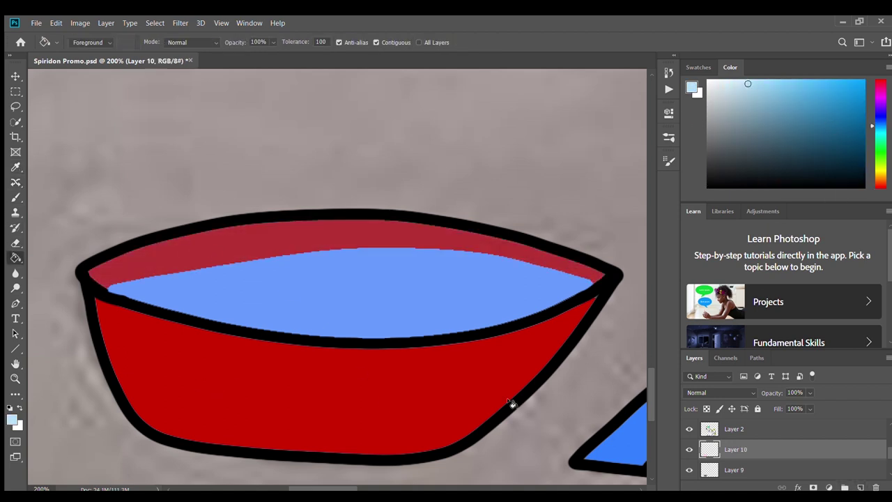
key("b")
mouse_move(516, 290)
left_mouse_down()
mouse_move(216, 302)
mouse_move(463, 272)
mouse_move(177, 297)
mouse_move(535, 297)
mouse_move(210, 295)
left_mouse_up()
left_click(823, 80)
mouse_move(495, 271)
left_mouse_down()
mouse_move(314, 266)
mouse_move(305, 284)
mouse_move(492, 275)
left_mouse_up()
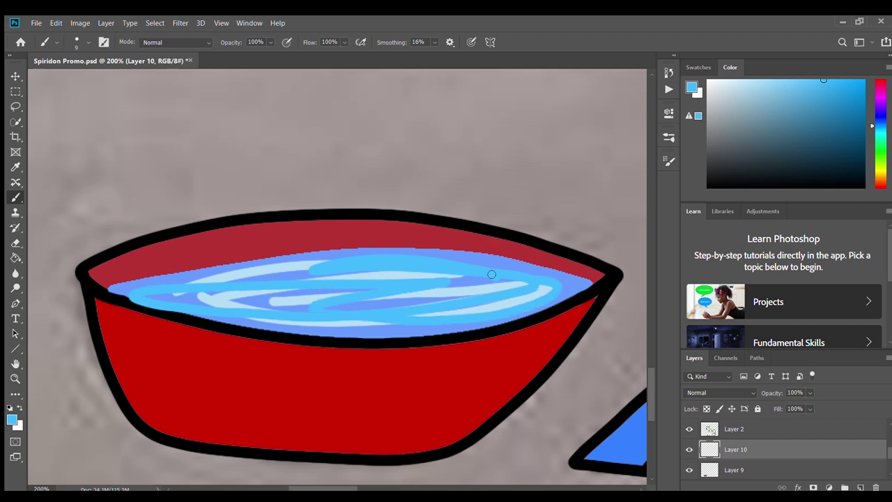
Step: Add deeper blue and soft light-blue swirls on top of the water strokes on Layer 10
left_click(862, 83)
mouse_move(446, 296)
left_mouse_down()
mouse_move(285, 284)
mouse_move(308, 264)
mouse_move(361, 315)
mouse_move(301, 318)
mouse_move(297, 276)
mouse_move(409, 312)
mouse_move(509, 292)
left_mouse_up()
left_click_drag(741, 96, 788, 87)
mouse_move(522, 280)
left_mouse_down()
mouse_move(239, 297)
mouse_move(404, 269)
mouse_move(233, 327)
left_mouse_up()
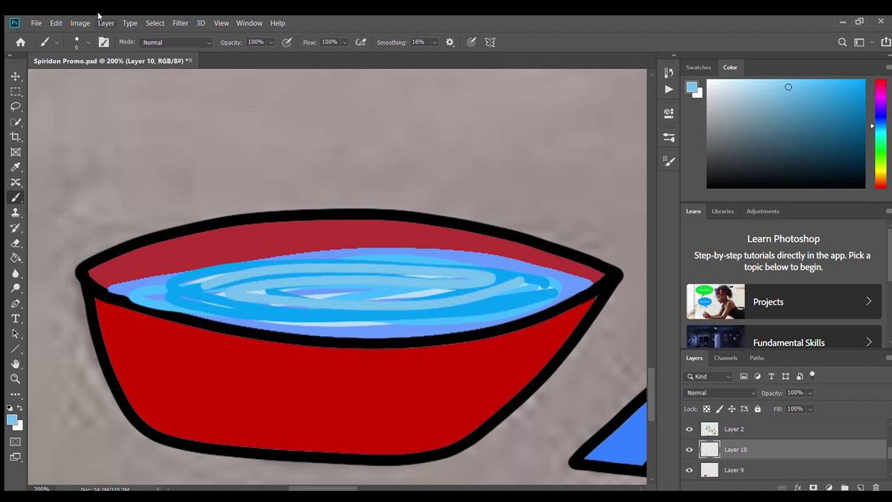
Step: Blur the painted water swirls on Layer 10 so the strokes blend softly
left_click(357, 183)
left_click_drag(679, 260, 662, 254)
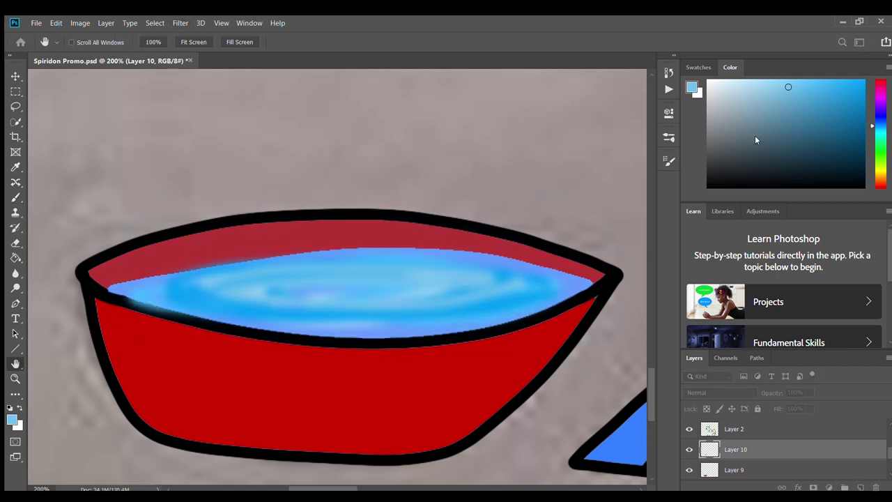
left_click(669, 88)
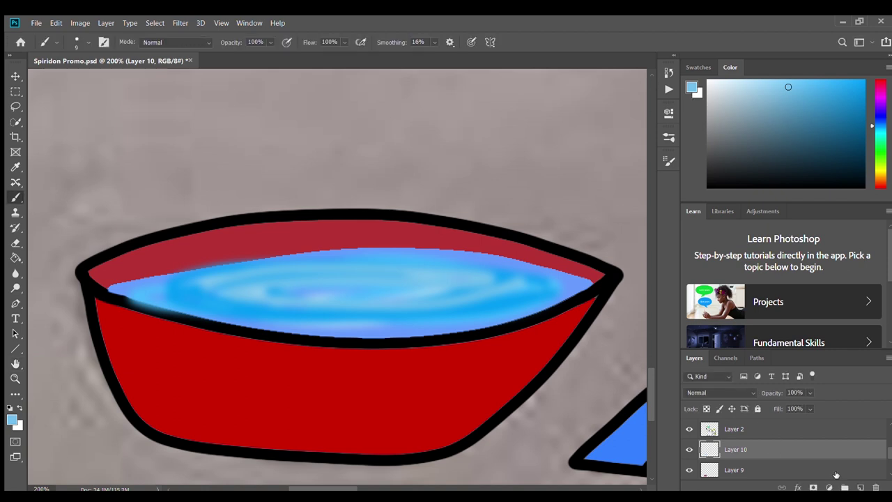
Step: On a new layer above Layer 10, paint a white curved highlight and a dot along the bowl's lower right side
key("x")
mouse_move(510, 361)
left_mouse_down()
mouse_move(464, 408)
mouse_move(410, 434)
left_mouse_up()
left_click(381, 436)
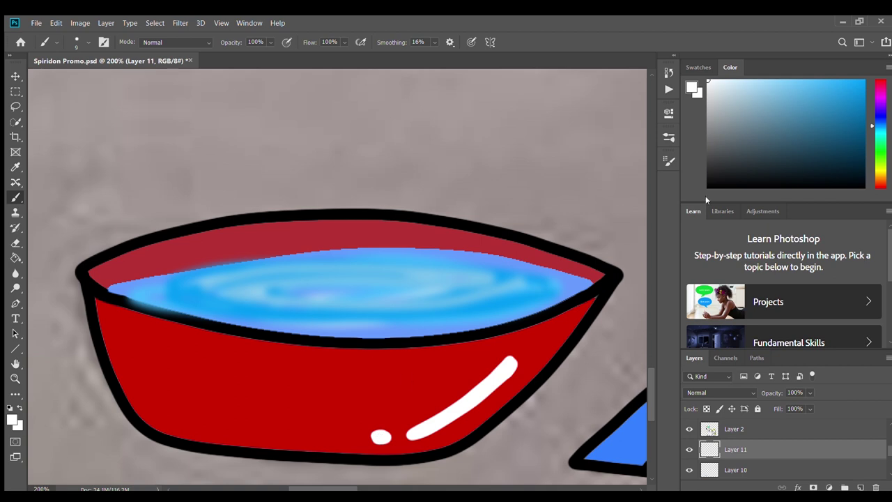
Step: On a new layer above Layer 11, draw three short black contour lines across the front of the bowl
key("d")
left_click_drag(387, 395, 150, 363)
left_click_drag(329, 369, 259, 364)
left_click_drag(298, 427, 194, 412)
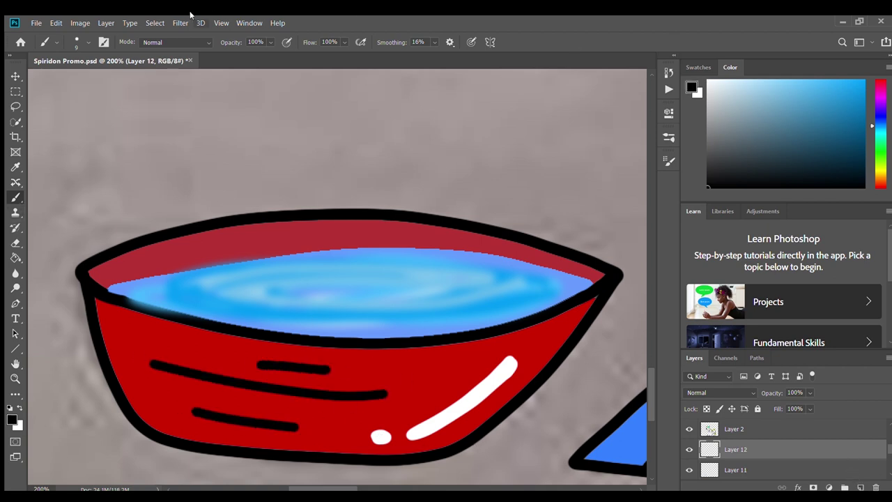
Step: Blur the white bowl highlight on Layer 11 and set that layer's opacity to 93%
key("v")
key("alt+bracketleft")
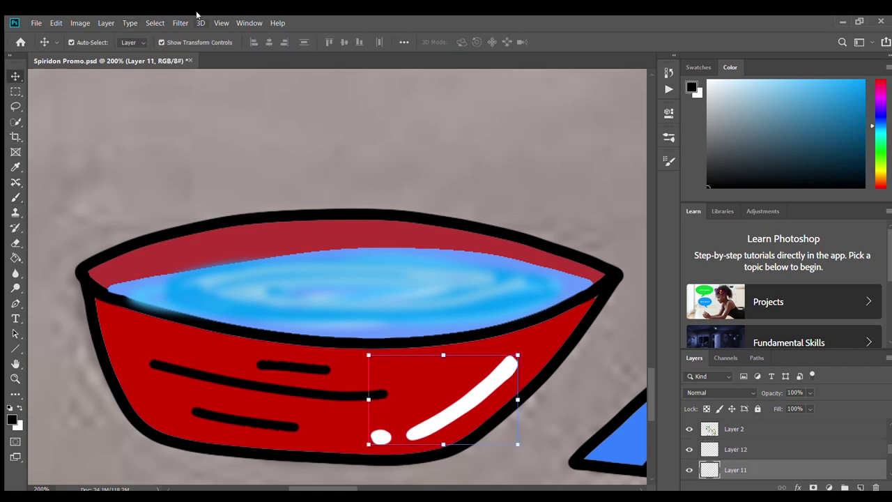
left_click(318, 178)
left_click_drag(597, 252, 595, 251)
left_click(710, 120)
left_click(809, 393)
left_click_drag(809, 405, 794, 404)
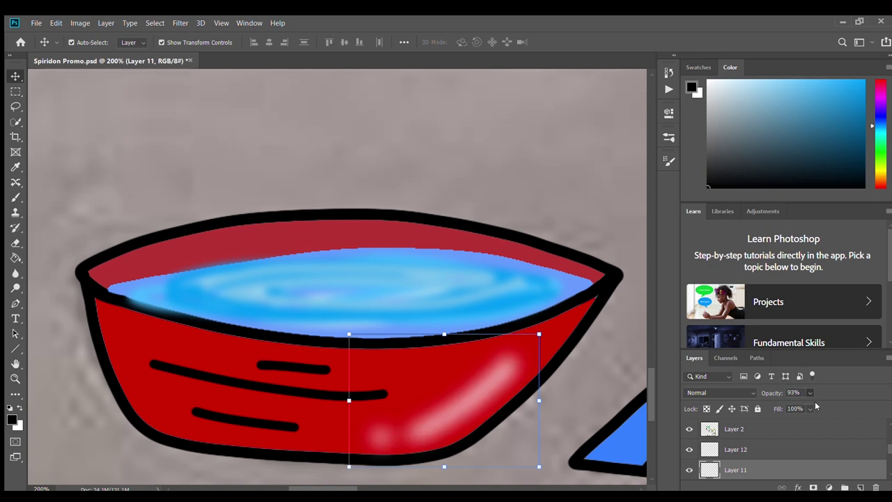
Step: Hide the colour-notes layer (Layer 1) and the photographed sketch layer (Layer 3)
key("z")
left_click(457, 329, "alt")
left_click(456, 328, "alt")
left_click_drag(380, 487, 405, 486)
scroll(385, 327, "up", 1)
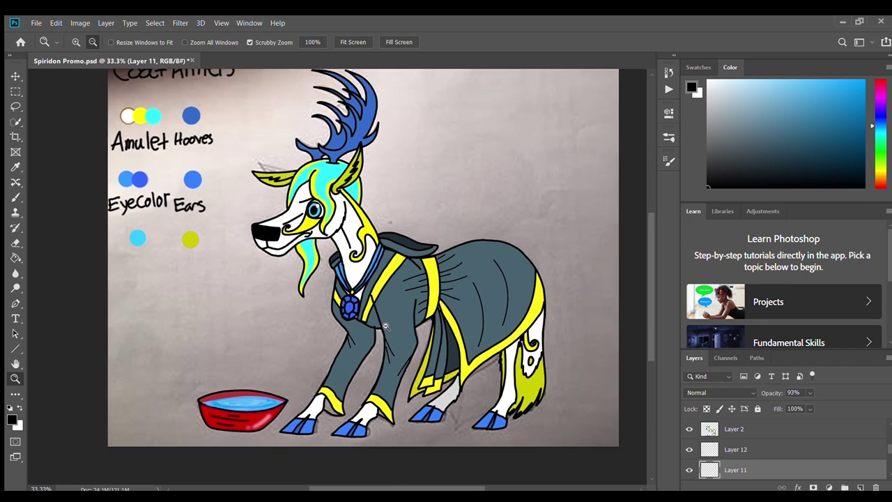
scroll(756, 456, "up", 3)
left_click(690, 429)
scroll(711, 439, "down", 5)
left_click(688, 451)
left_click(689, 449)
Step: Choose a saturated blue-violet and fill the green background on Layer 0 with it
left_click(815, 471)
left_click(717, 149)
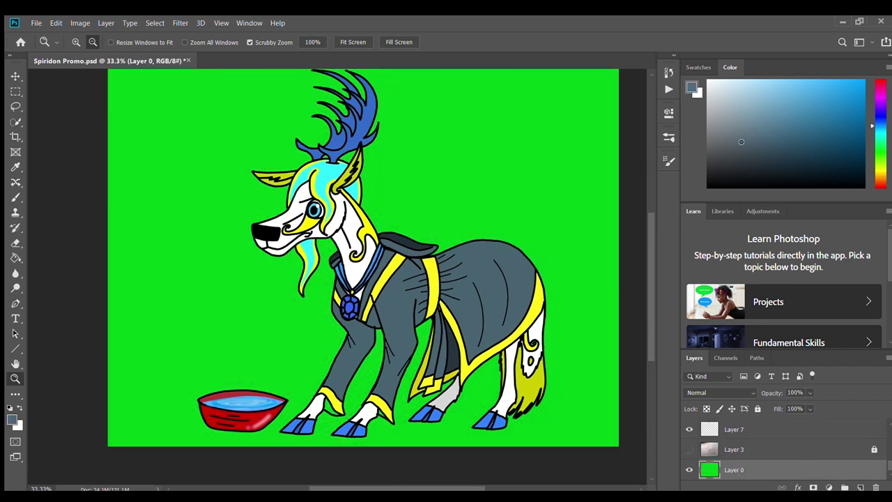
left_click_drag(708, 135, 682, 136)
left_click(876, 112)
left_click(829, 80)
left_click(15, 258)
left_click(458, 377)
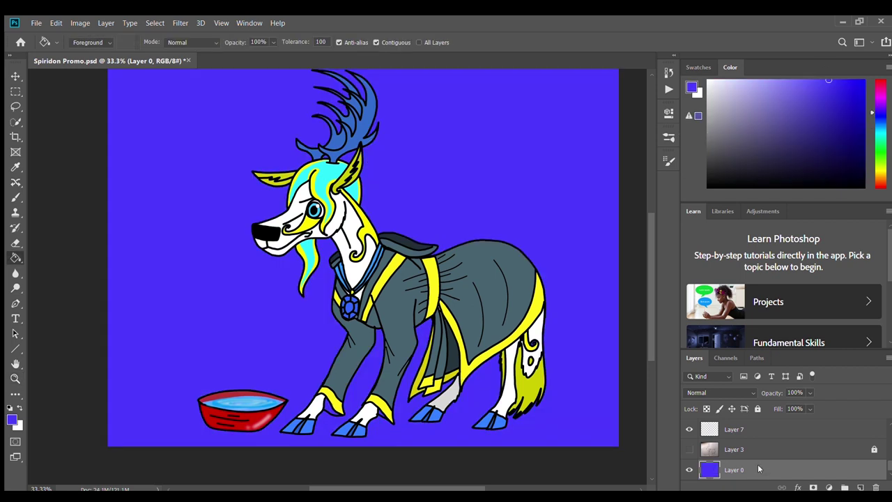
Step: Add a gradient overlay to Layer 0 and strengthen its darkening towards the top of the background
double_click(815, 471)
left_click(481, 211)
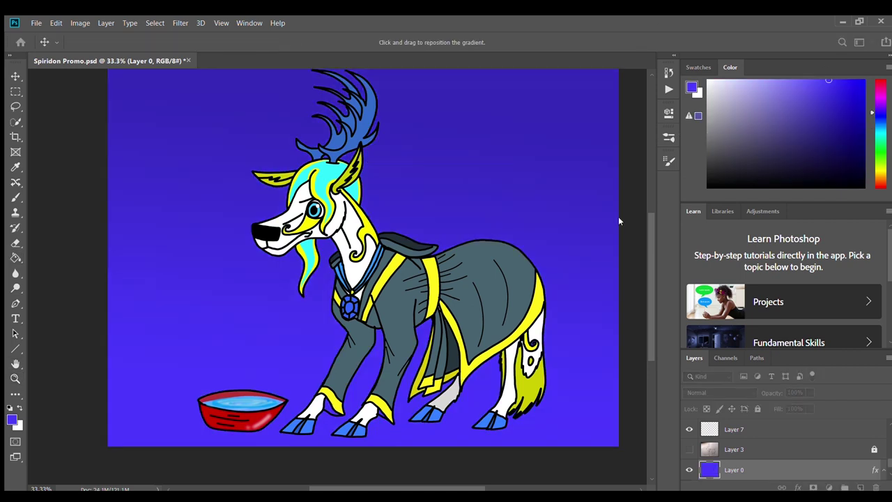
left_click_drag(667, 116, 683, 104)
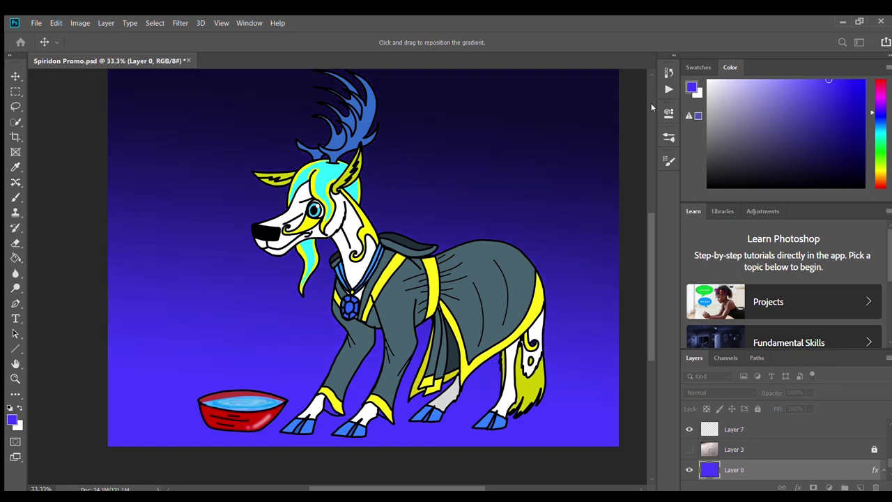
left_click(659, 101)
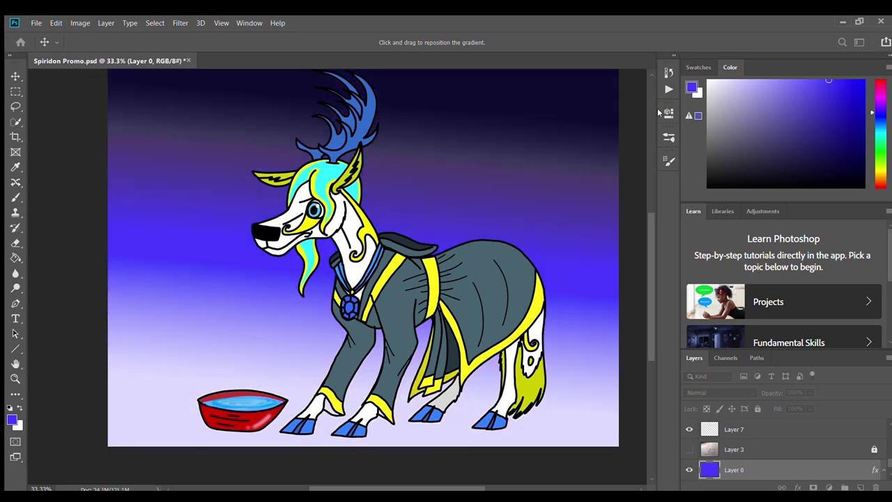
Step: Try a mirrored banded gradient, a different angle and other overlay settings on Layer 0
scroll(665, 136, "down", 4)
scroll(665, 136, "up", 1)
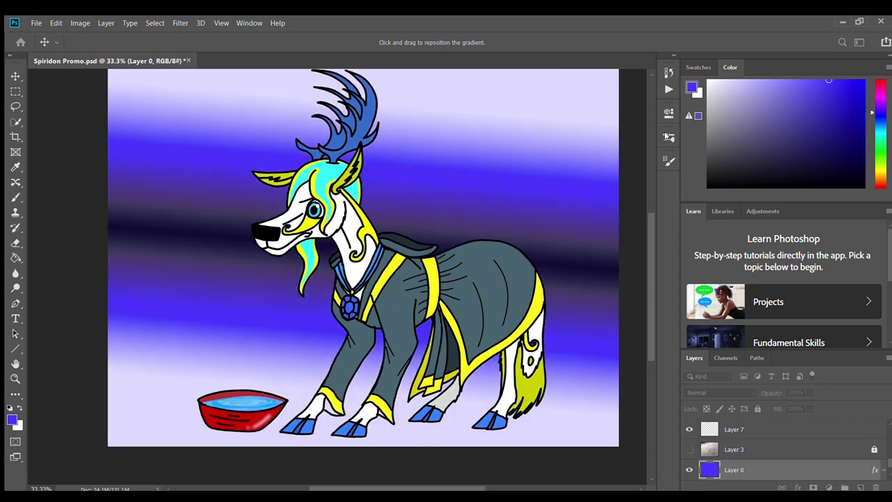
left_click(647, 166)
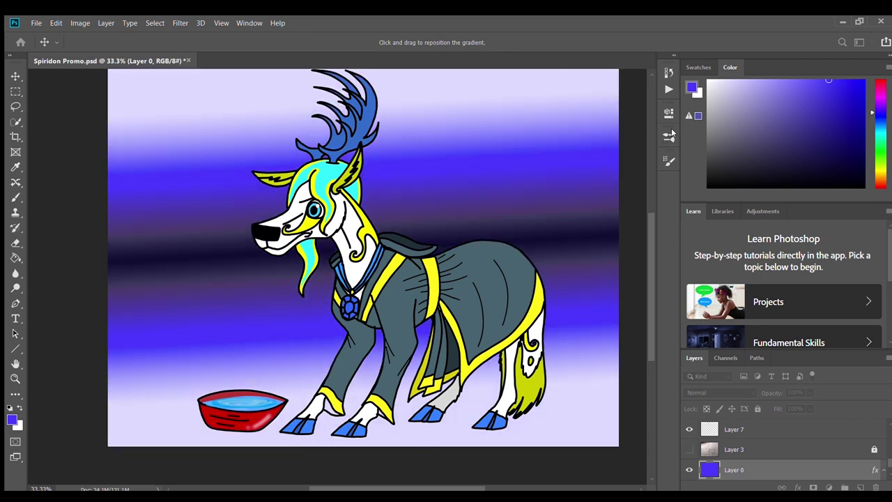
scroll(667, 137, "up", 3)
scroll(682, 94, "down", 6)
scroll(682, 94, "up", 5)
scroll(682, 94, "up", 1)
scroll(682, 94, "down", 1)
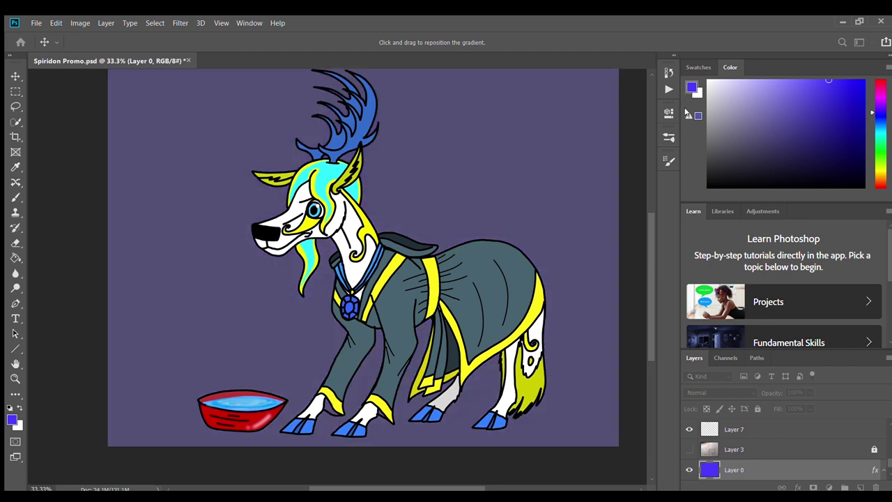
Step: Adjust Layer 0's gradient overlay to fade from dark navy-violet above to pale lavender below, and apply it
mouse_move(685, 109)
left_mouse_down()
mouse_move(656, 108)
mouse_move(730, 120)
mouse_move(692, 118)
left_mouse_up()
left_click(664, 104)
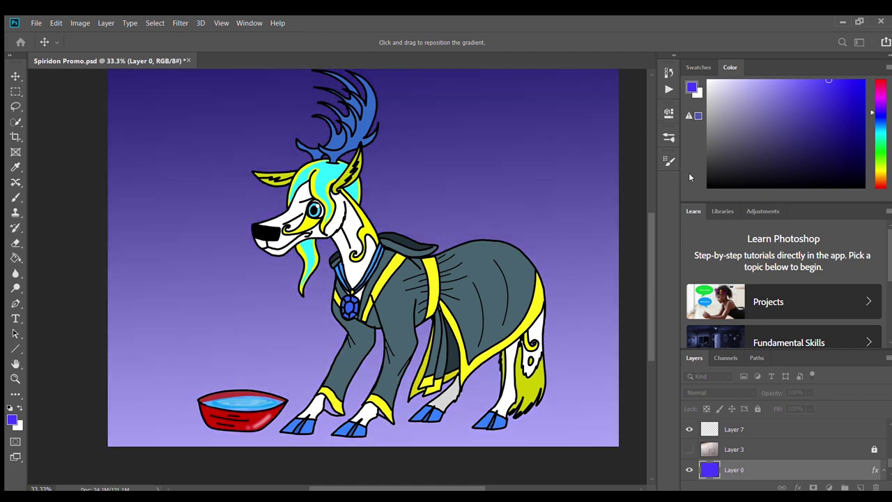
left_click(635, 99)
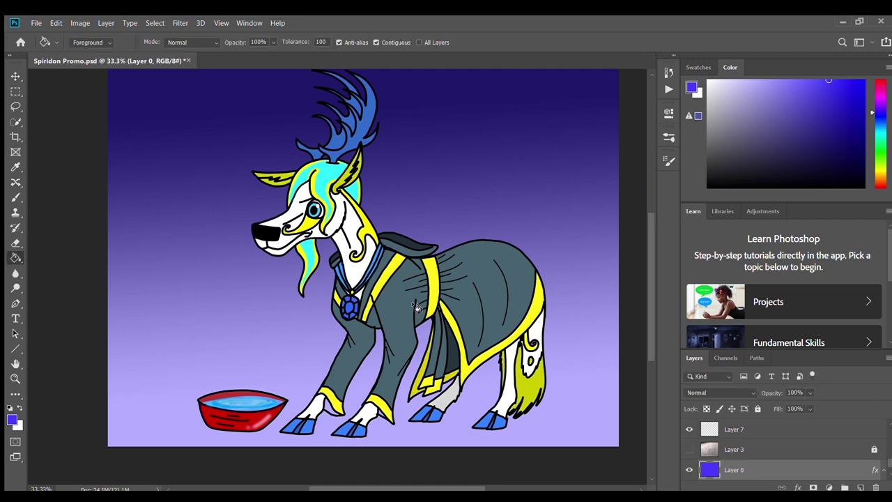
Step: Add a new layer directly above Layer 1 and set up a 10 px brush in pale lavender
scroll(414, 302, "up", 3)
scroll(414, 303, "down", 1)
scroll(744, 449, "up", 6)
left_click(747, 430)
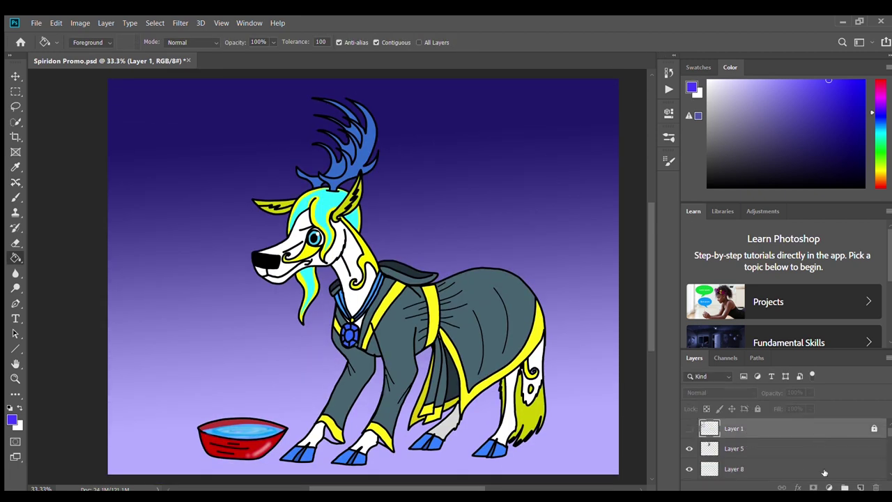
left_click(860, 487)
key("d")
key("b")
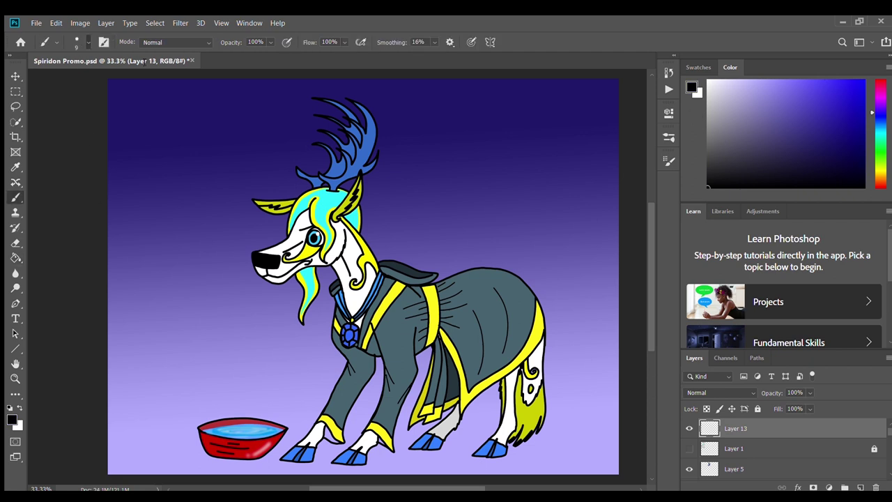
left_click_drag(818, 137, 731, 88)
Step: Handwrite the title "Spiridon" in the dark background area to the right of the antlers
left_click_drag(424, 123, 397, 168)
mouse_move(442, 139)
left_mouse_down()
mouse_move(446, 163)
mouse_move(471, 163)
left_mouse_up()
left_click_drag(470, 130, 470, 134)
mouse_move(480, 162)
left_mouse_down()
mouse_move(491, 143)
mouse_move(497, 165)
left_mouse_up()
mouse_move(499, 130)
left_mouse_down()
mouse_move(524, 159)
mouse_move(550, 148)
left_mouse_up()
mouse_move(562, 142)
left_mouse_down()
mouse_move(561, 154)
mouse_move(582, 167)
left_mouse_up()
Step: Handwrite "I hope I'm ready" on two lines in the background to the left of the deer's head
left_click_drag(134, 219, 134, 248)
mouse_move(125, 221)
left_mouse_down()
mouse_move(145, 218)
mouse_move(177, 242)
mouse_move(188, 226)
left_mouse_up()
mouse_move(200, 222)
left_mouse_down()
mouse_move(202, 245)
mouse_move(230, 239)
left_mouse_up()
mouse_move(126, 269)
left_mouse_down()
mouse_move(126, 298)
mouse_move(137, 268)
left_mouse_up()
mouse_move(113, 299)
left_mouse_down()
mouse_move(135, 294)
mouse_move(139, 278)
left_mouse_up()
mouse_move(144, 292)
left_mouse_down()
mouse_move(188, 270)
mouse_move(195, 284)
left_mouse_up()
left_click_drag(211, 273, 213, 285)
left_click_drag(228, 253, 227, 282)
mouse_move(236, 266)
left_mouse_down()
mouse_move(243, 281)
mouse_move(222, 308)
left_mouse_up()
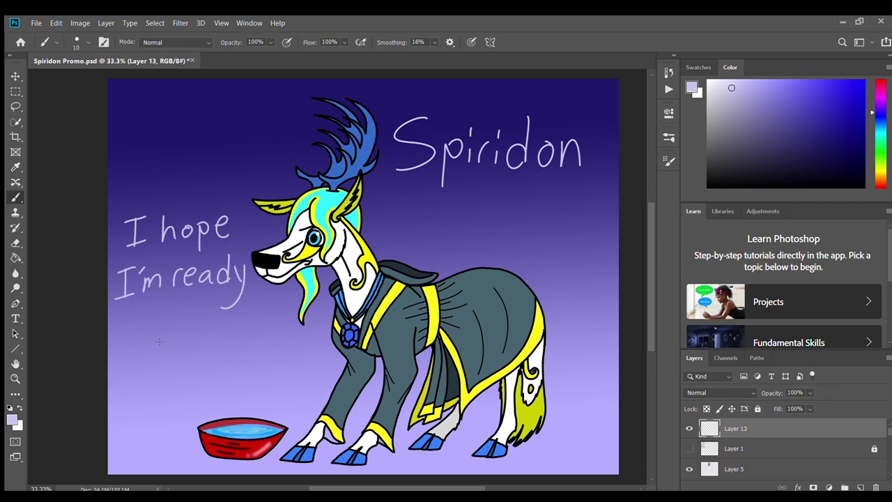
Step: Handwrite "even though" on a third line below "I'm ready"
mouse_move(124, 329)
left_mouse_down()
mouse_move(137, 337)
mouse_move(152, 321)
left_mouse_up()
left_click_drag(153, 329, 178, 333)
mouse_move(200, 309)
left_mouse_down()
mouse_move(198, 328)
mouse_move(202, 318)
left_mouse_up()
mouse_move(205, 310)
left_mouse_down()
mouse_move(212, 332)
mouse_move(220, 322)
left_mouse_up()
left_click_drag(229, 317, 244, 345)
left_click_drag(257, 306, 267, 328)
Step: Handwrite "I hae no" on a fourth line below "even though"
left_click_drag(147, 352, 146, 376)
mouse_move(158, 353)
left_mouse_down()
mouse_move(135, 356)
mouse_move(160, 375)
left_mouse_up()
mouse_move(183, 347)
left_mouse_down()
mouse_move(180, 368)
mouse_move(197, 367)
left_mouse_up()
left_click_drag(207, 351, 226, 361)
left_click_drag(242, 354, 259, 361)
left_click_drag(264, 348, 275, 356)
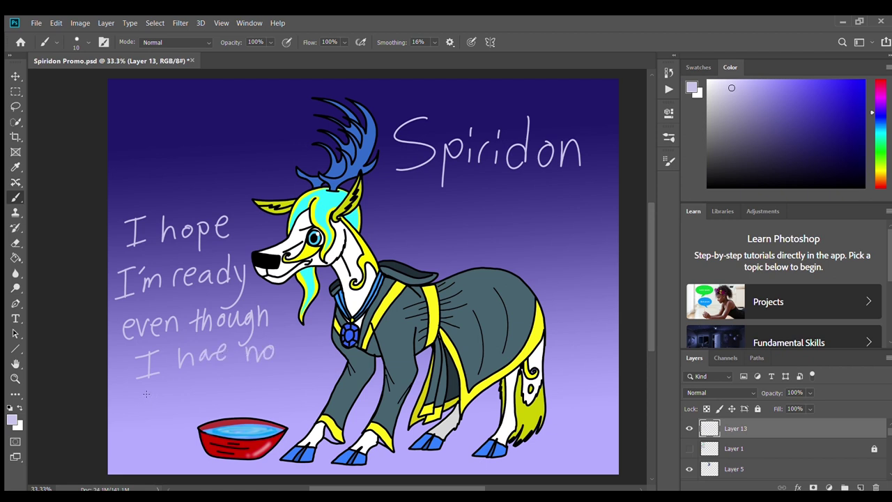
Step: Undo the strokes of the word "no" and rewrite it at the end of the fourth line
key("ctrl+z")
key("ctrl+z")
left_click_drag(254, 340, 254, 361)
mouse_move(255, 354)
left_mouse_down()
mouse_move(263, 359)
mouse_move(272, 350)
left_mouse_up()
Step: Handwrite "Idea what is" on a fifth line above the bowl
left_click_drag(153, 384, 153, 413)
left_click_drag(140, 387, 165, 382)
left_click_drag(138, 416, 167, 404)
mouse_move(176, 391)
left_mouse_down()
mouse_move(177, 379)
mouse_move(191, 399)
left_mouse_up()
mouse_move(208, 386)
left_mouse_down()
mouse_move(248, 378)
mouse_move(255, 389)
left_mouse_up()
left_click_drag(262, 380, 281, 388)
left_click_drag(274, 375, 289, 372)
left_click_drag(296, 376, 294, 385)
Step: Finish the caption by handwriting "going" beside the bowl and "on" just above its rim
left_click_drag(154, 425, 147, 449)
left_click_drag(175, 419, 179, 427)
left_click_drag(181, 427, 189, 421)
left_click_drag(195, 411, 183, 441)
mouse_move(220, 404)
left_mouse_down()
mouse_move(213, 414)
mouse_move(246, 405)
left_mouse_up()
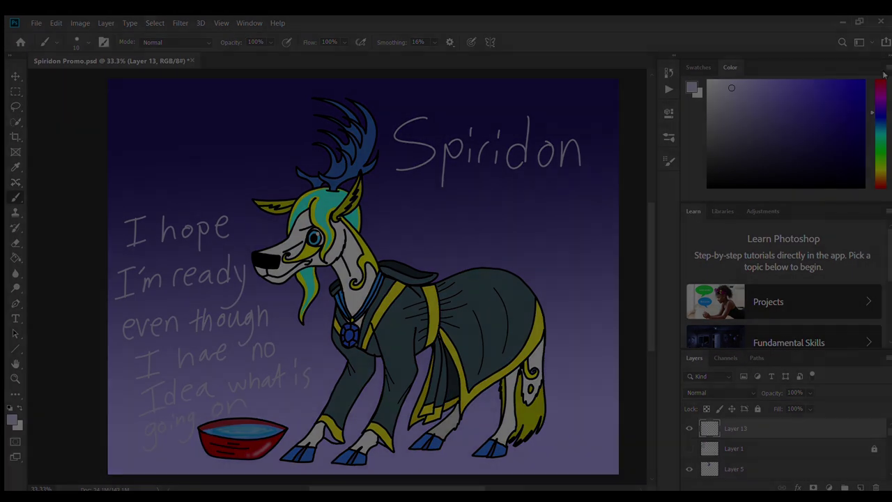